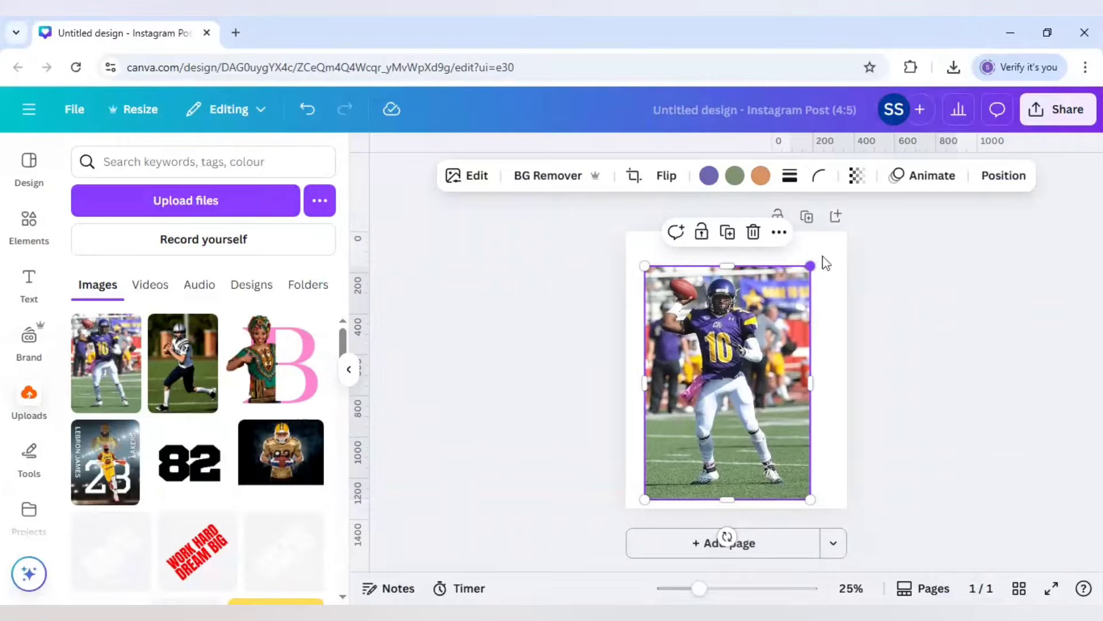
Enlarge the football player photo to fill most of the page height and remove its background
left_click_drag(811, 265, 820, 254)
left_click_drag(776, 338, 779, 346)
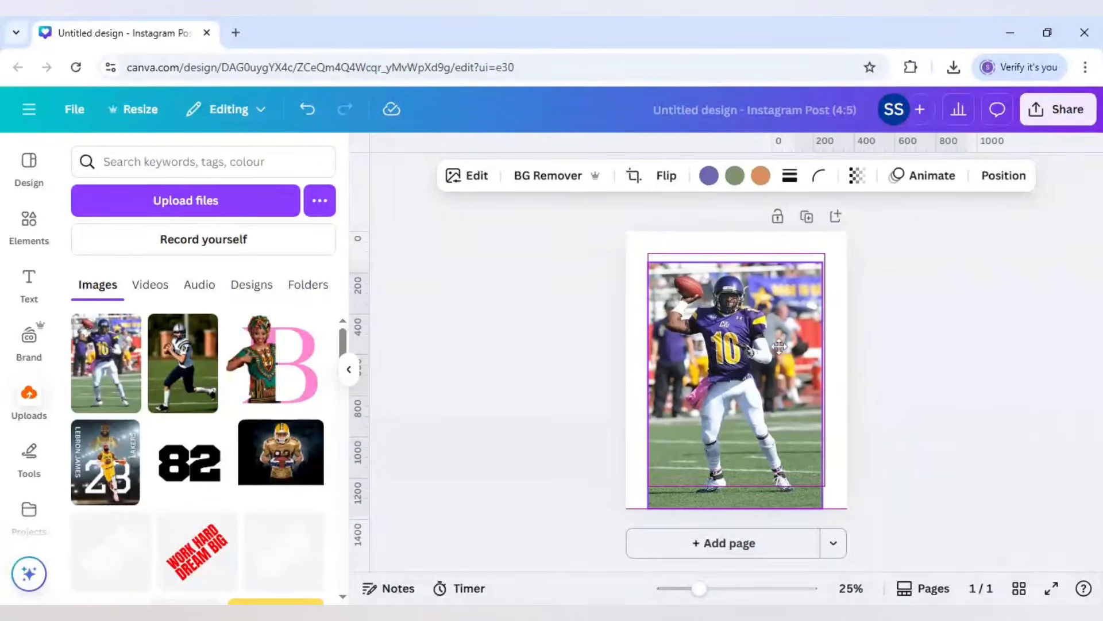
left_click_drag(647, 253, 635, 243)
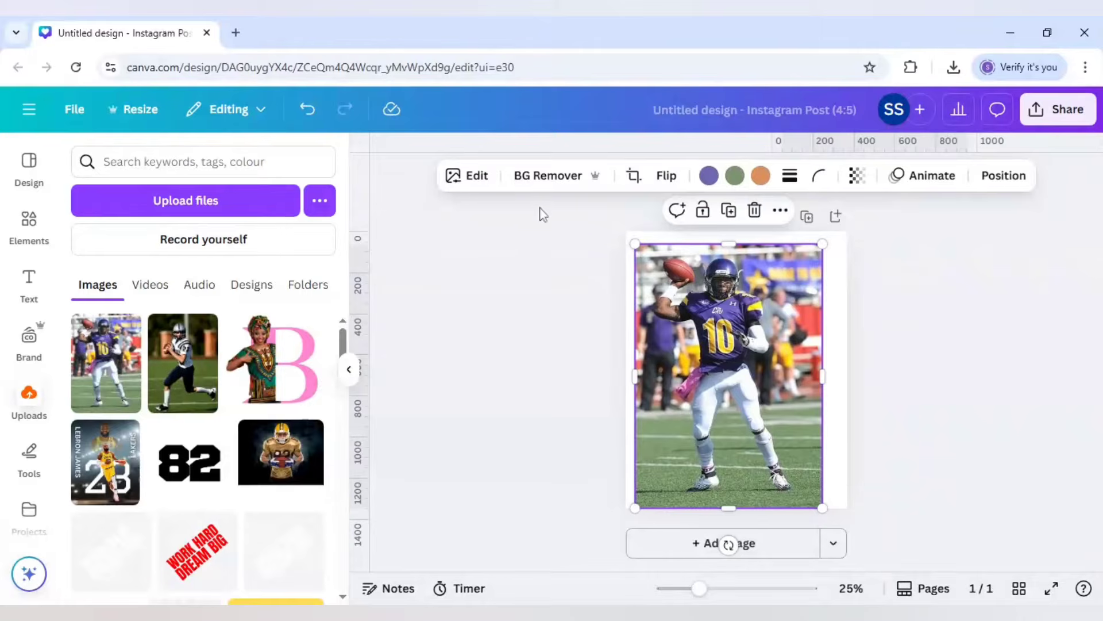
left_click(545, 178)
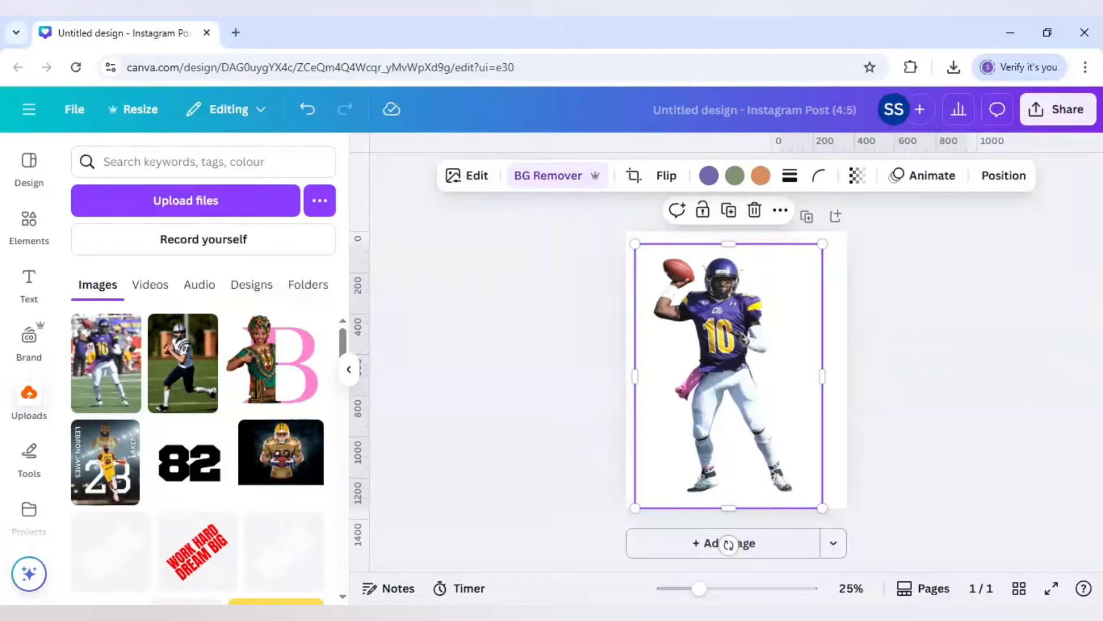
Erase the pink towel at the player's waist and the stray remnant beside the helmet with a size 7 background-remover brush
left_click(550, 176)
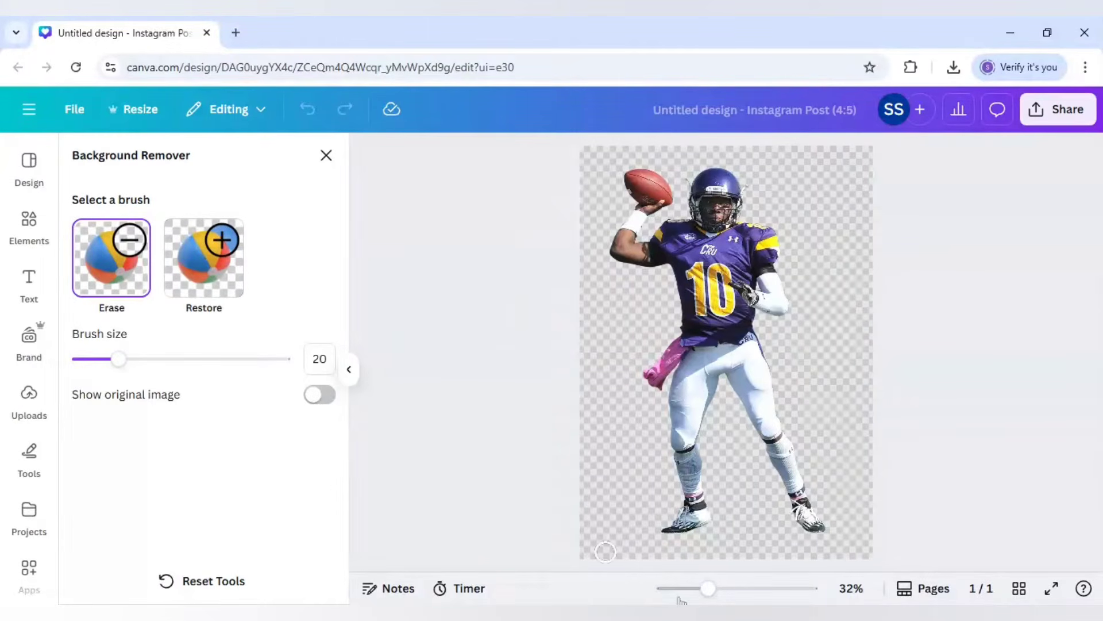
left_click_drag(702, 588, 747, 588)
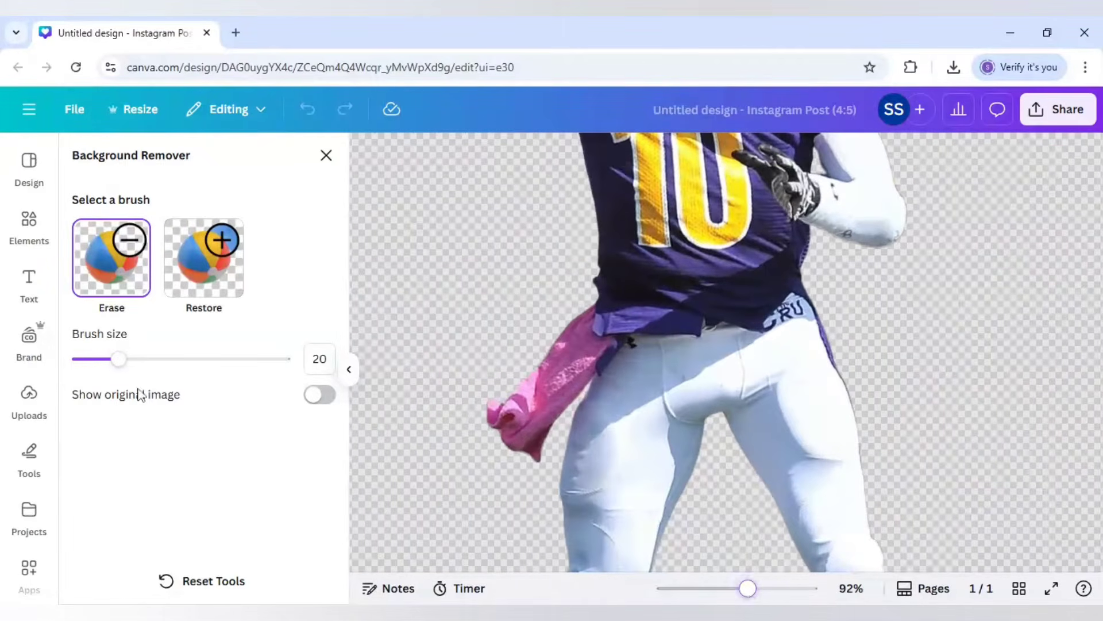
left_click_drag(116, 364, 92, 366)
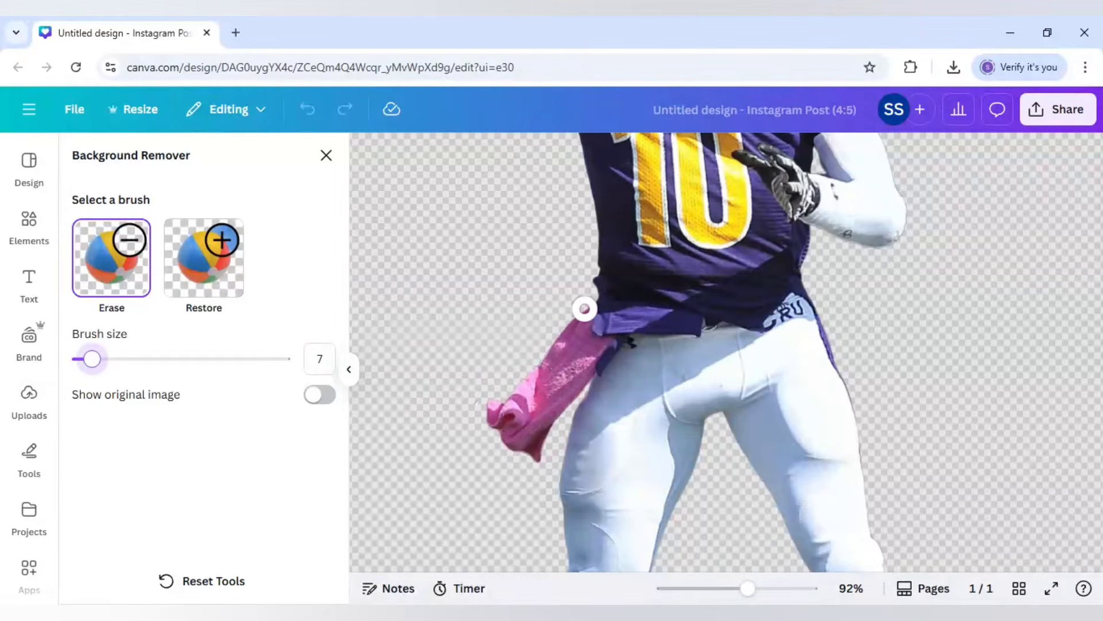
mouse_move(582, 308)
left_mouse_down()
mouse_move(583, 367)
mouse_move(568, 374)
mouse_move(573, 357)
mouse_move(571, 387)
mouse_move(562, 337)
mouse_move(507, 355)
mouse_move(574, 395)
mouse_move(554, 402)
mouse_move(539, 448)
mouse_move(527, 381)
mouse_move(501, 400)
mouse_move(493, 416)
mouse_move(534, 458)
mouse_move(512, 393)
mouse_move(521, 429)
mouse_move(556, 344)
mouse_move(542, 392)
left_mouse_up()
scroll(594, 382, "up", 1)
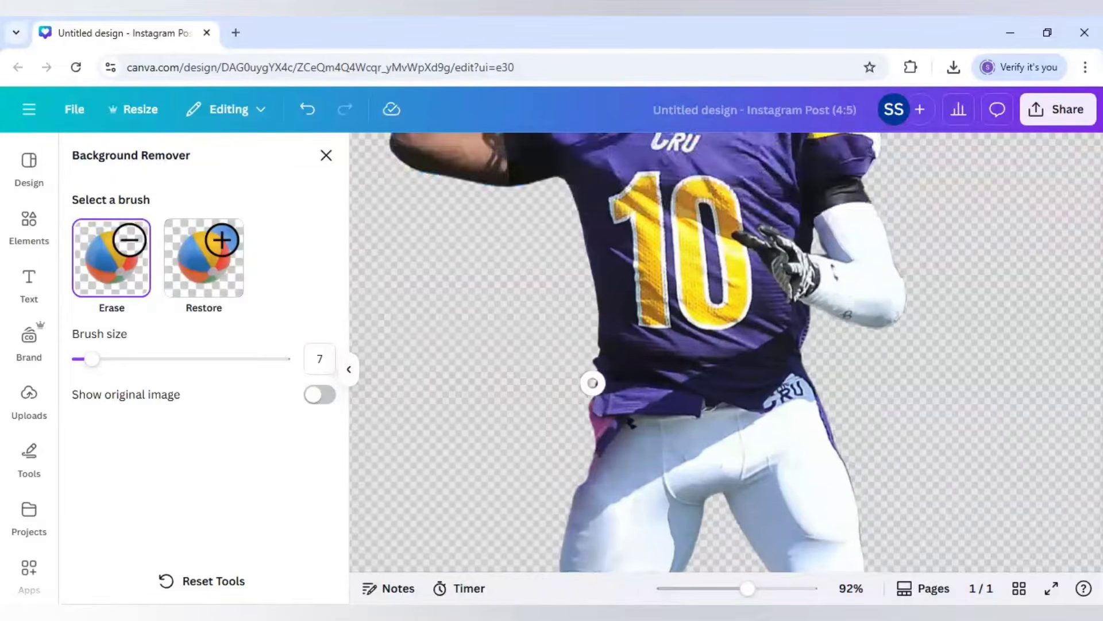
scroll(594, 381, "down", 1)
scroll(571, 416, "up", 4)
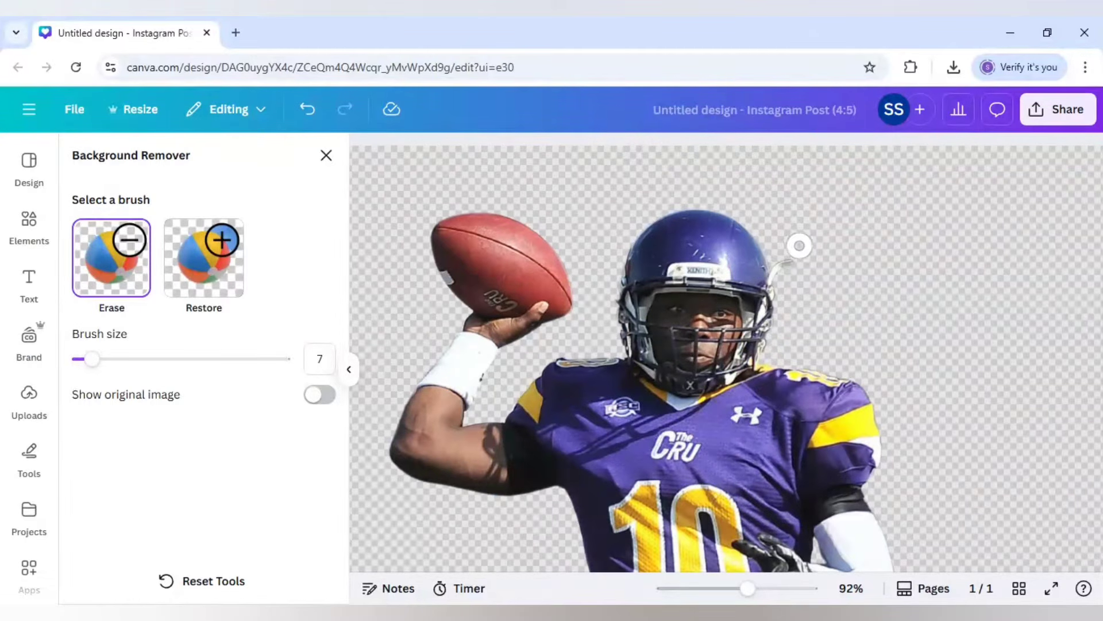
mouse_move(798, 244)
left_mouse_down()
mouse_move(776, 273)
mouse_move(801, 272)
left_mouse_up()
Restore the jersey edge just above the player's waist with a size 4 restore brush and finish the background cleanup
left_click(204, 257)
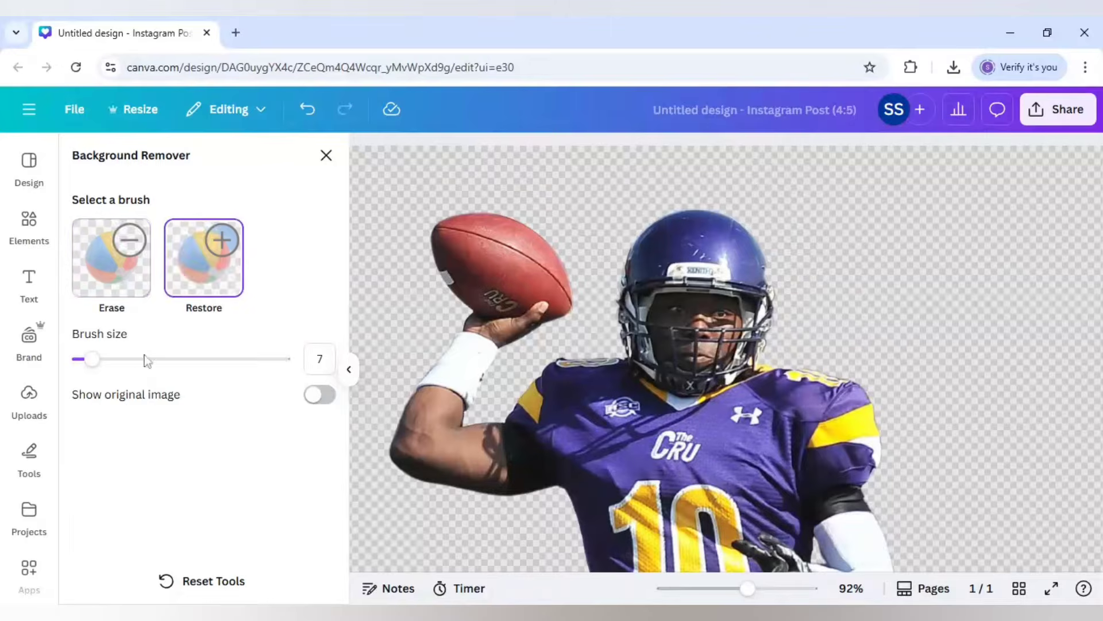
left_click_drag(92, 359, 86, 360)
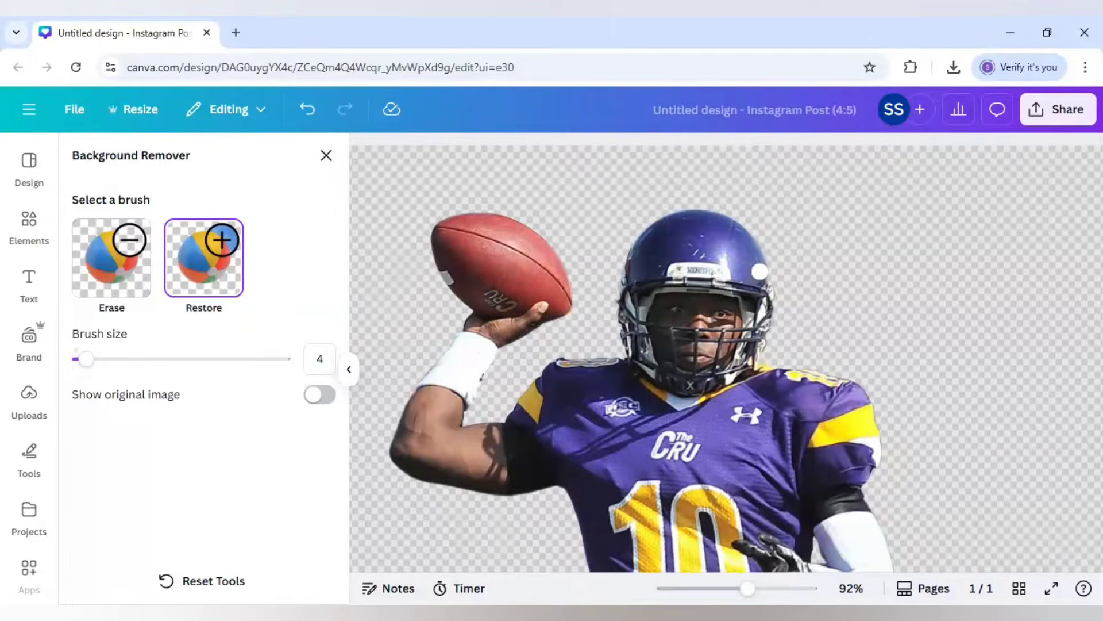
scroll(690, 299, "down", 5)
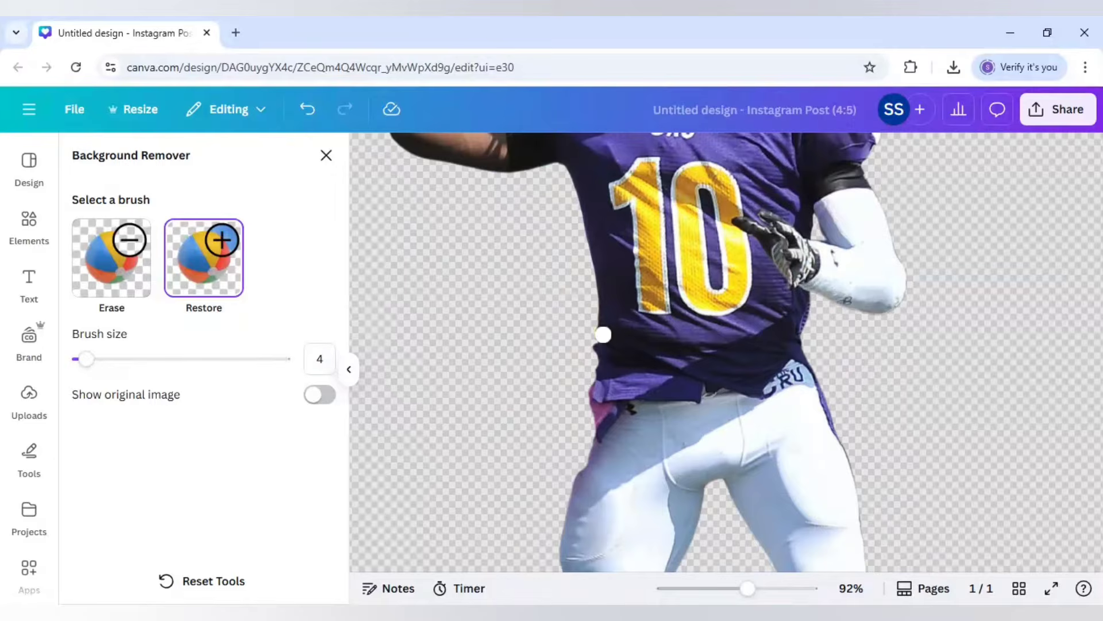
left_click_drag(604, 338, 603, 369)
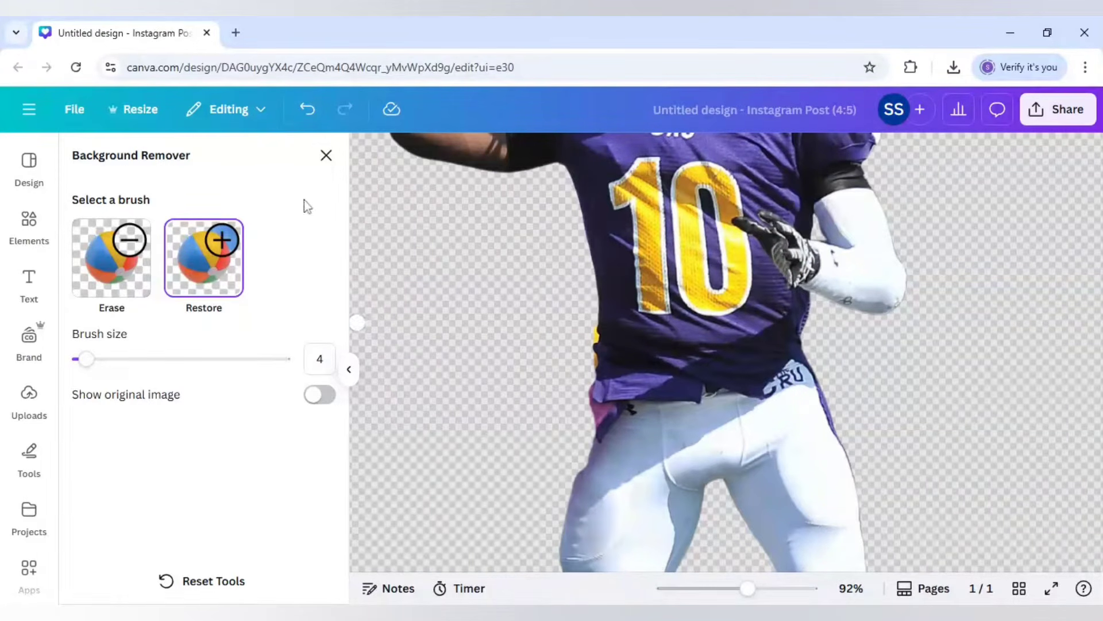
left_click(326, 159)
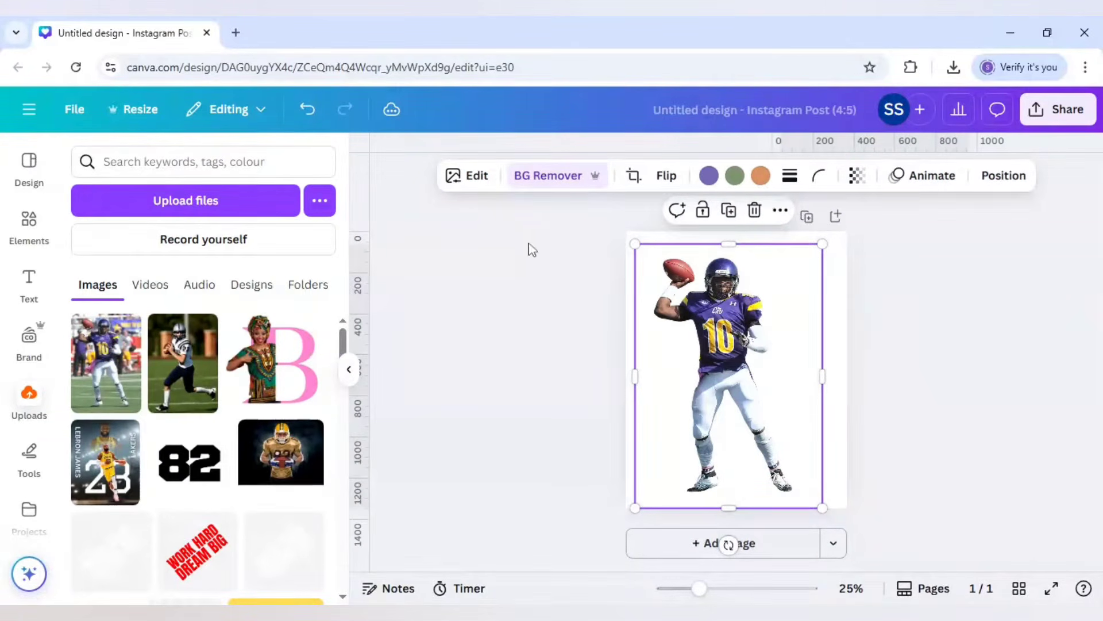
Apply a custom Duotone effect to the player cutout with the highlights colour set to #000000
left_click(475, 178)
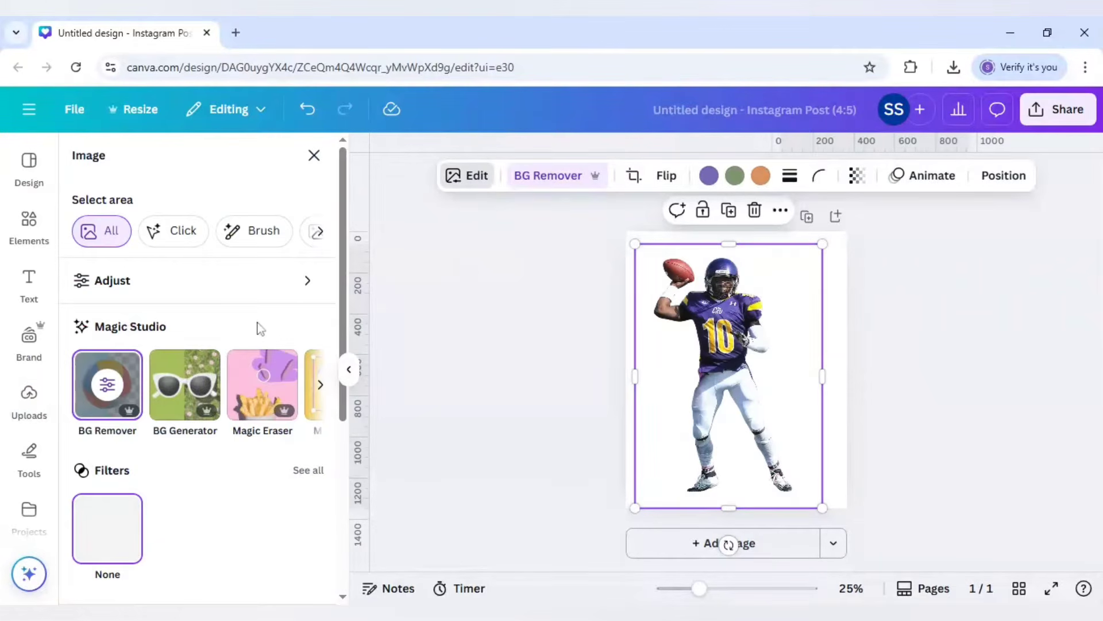
scroll(258, 323, "down", 3)
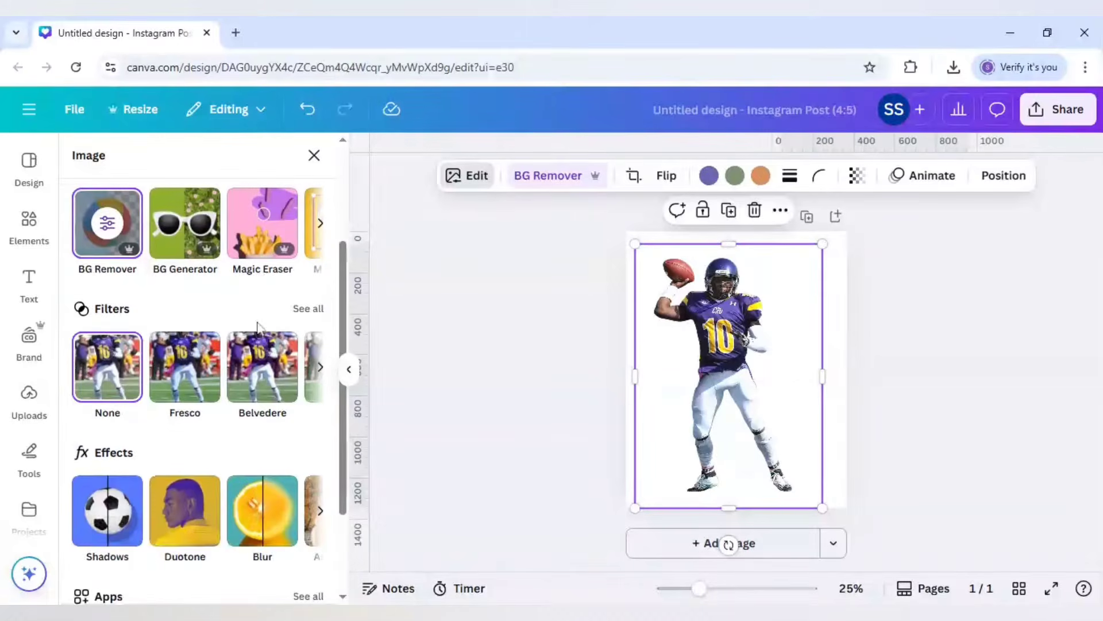
left_click(184, 510)
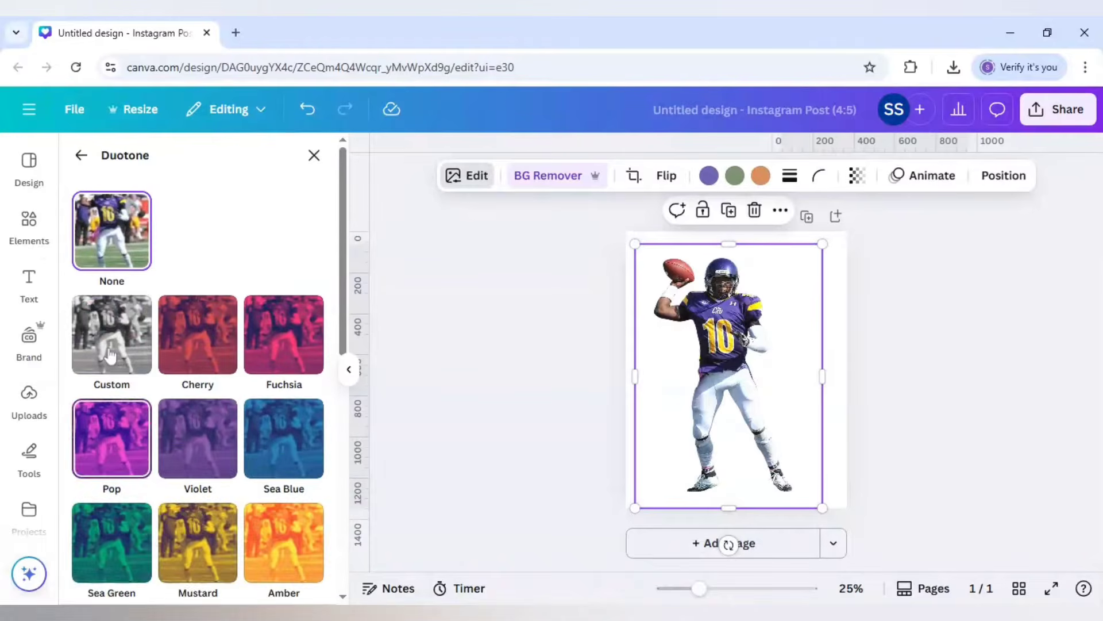
left_click(110, 357)
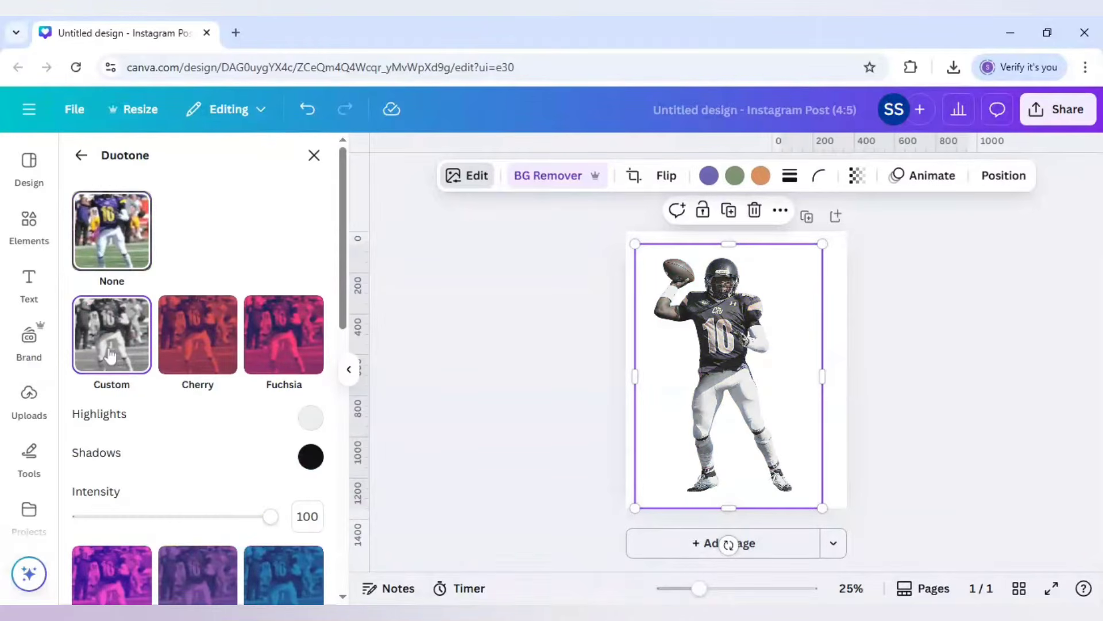
left_click(310, 418)
left_click(322, 246)
left_click_drag(321, 246, 306, 344)
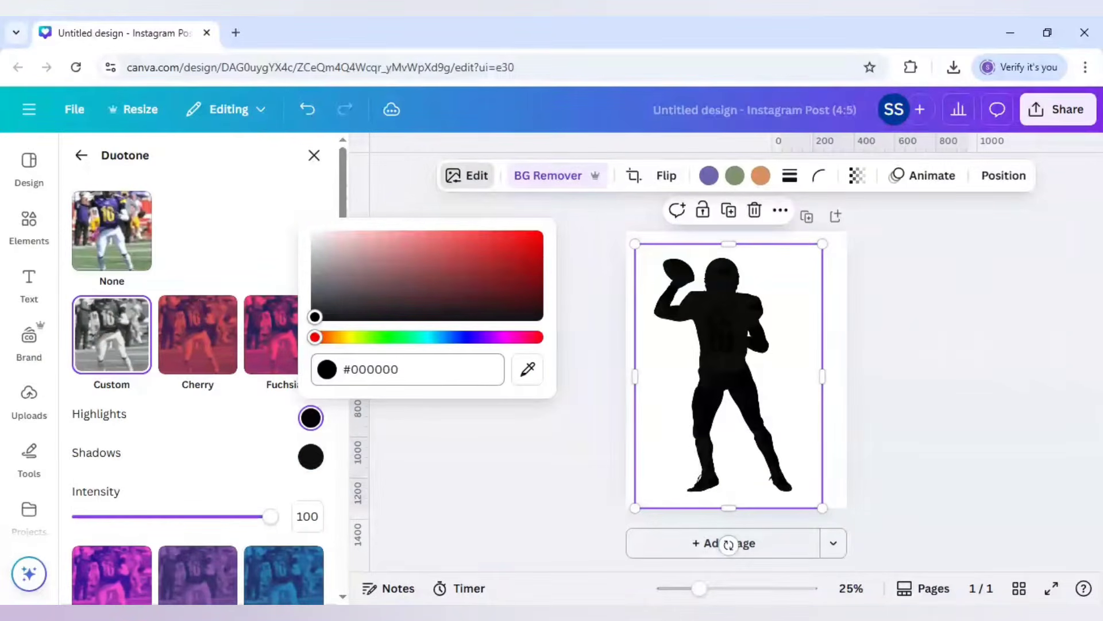
left_click(374, 369)
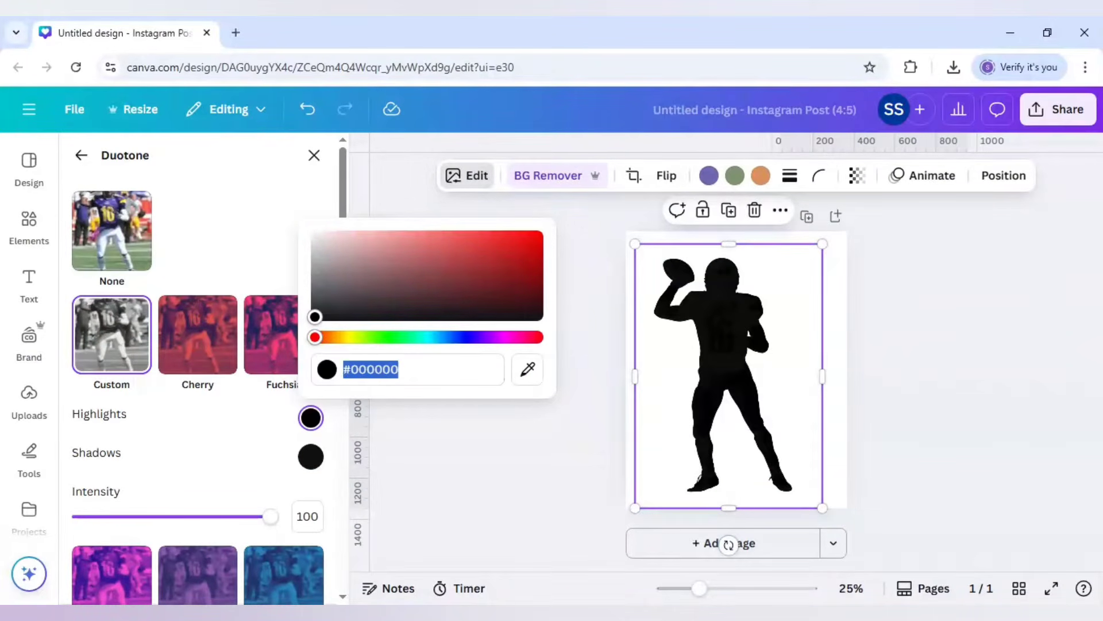
Set the Duotone shadows colour to #000000 and leave the image effects
left_click(314, 465)
left_click(374, 408)
type("000000")
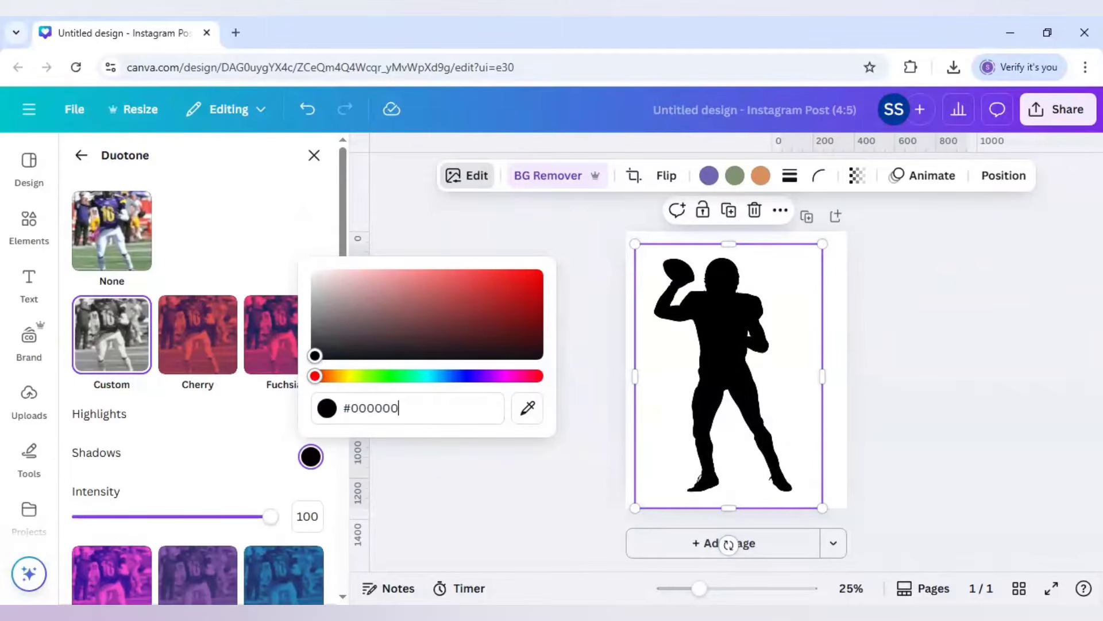
left_click(268, 457)
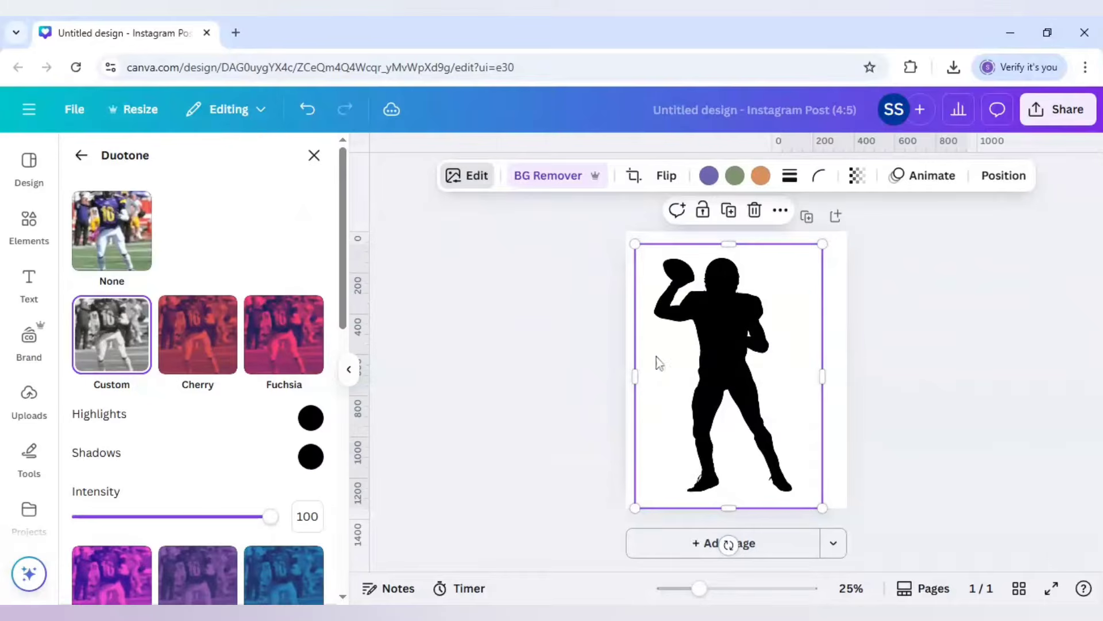
left_click(81, 161)
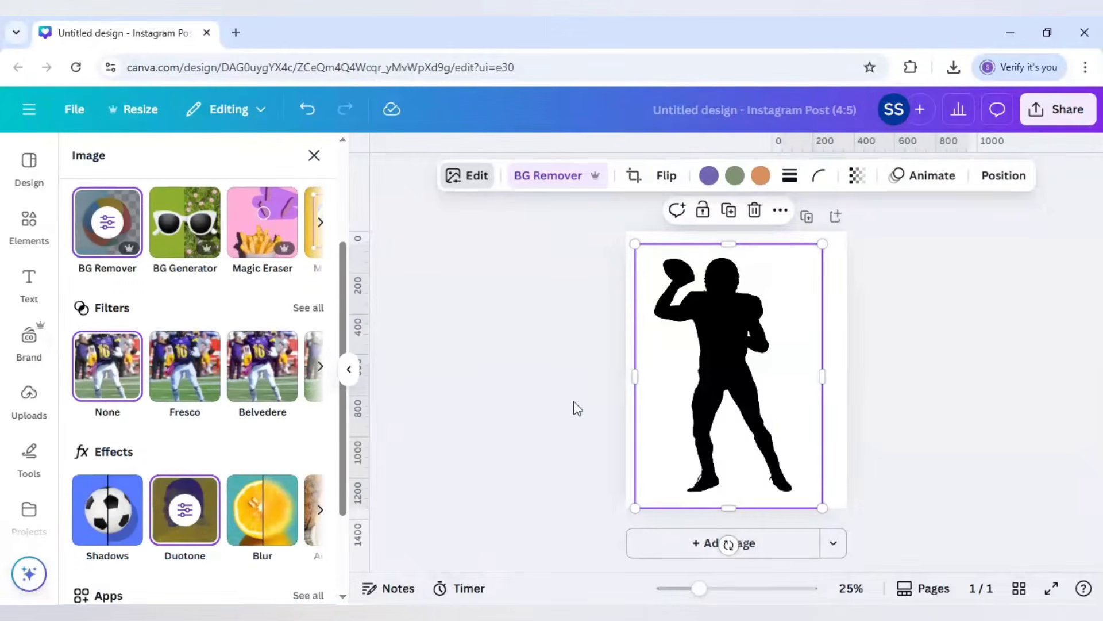
left_click(574, 402)
left_click(581, 395)
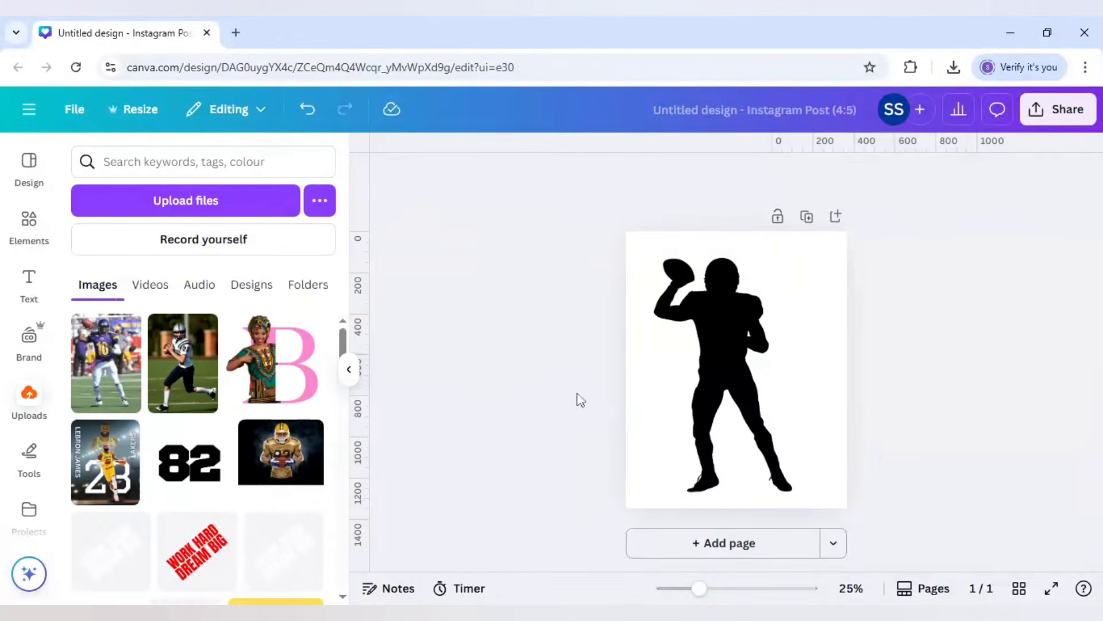
Add a white horizontal line with stroke weight 8 and place it across the silhouette's neck, just below the helmet
left_click(664, 392)
key("l")
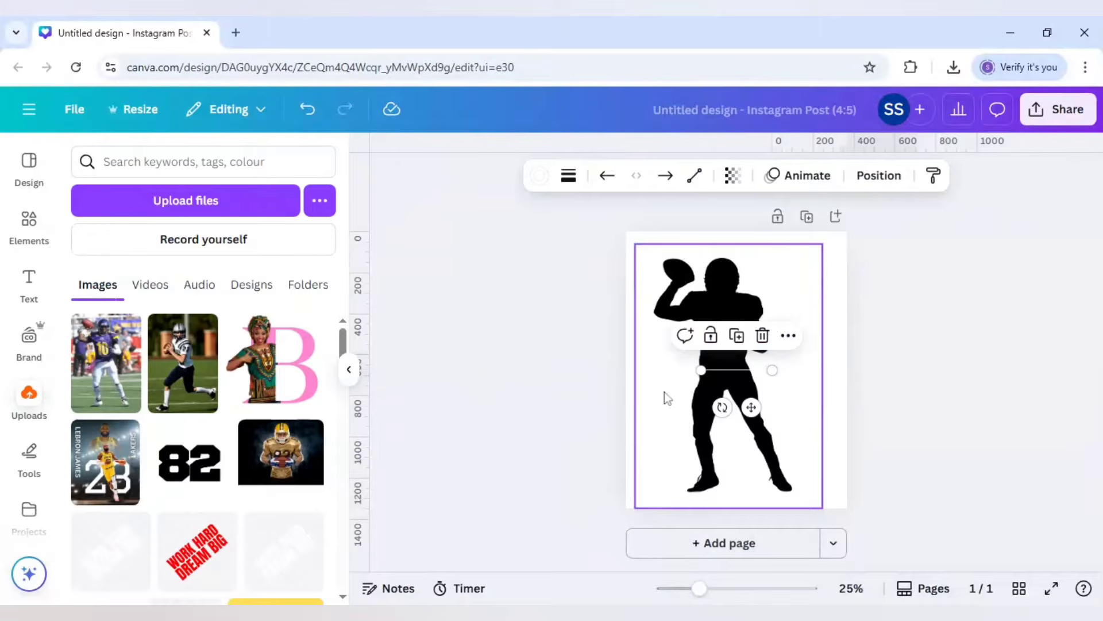
left_click(568, 177)
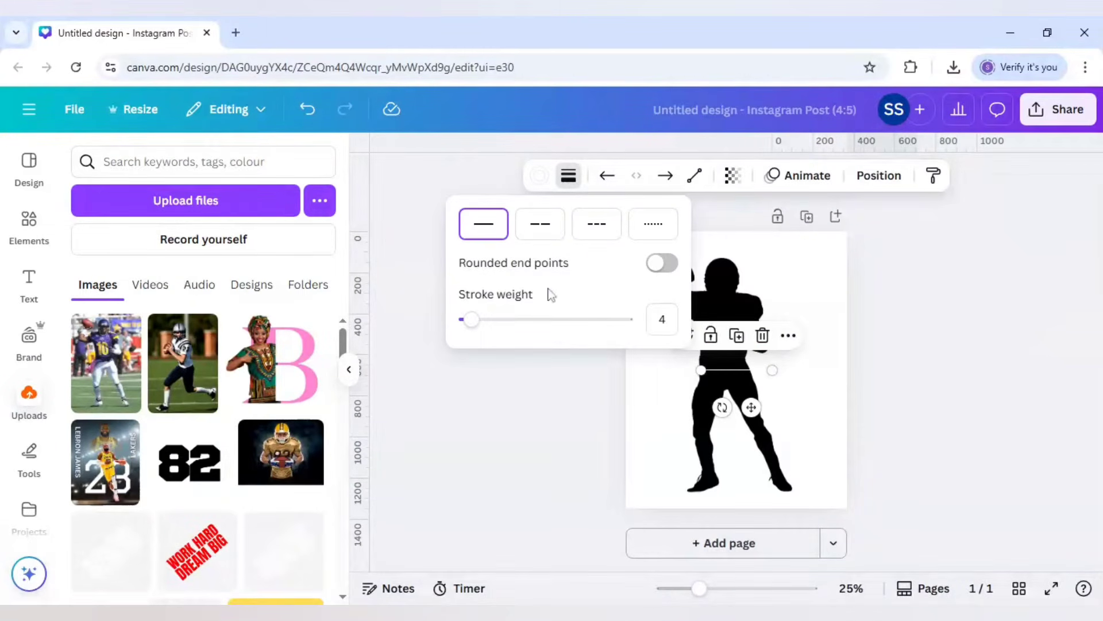
left_click_drag(473, 320, 477, 323)
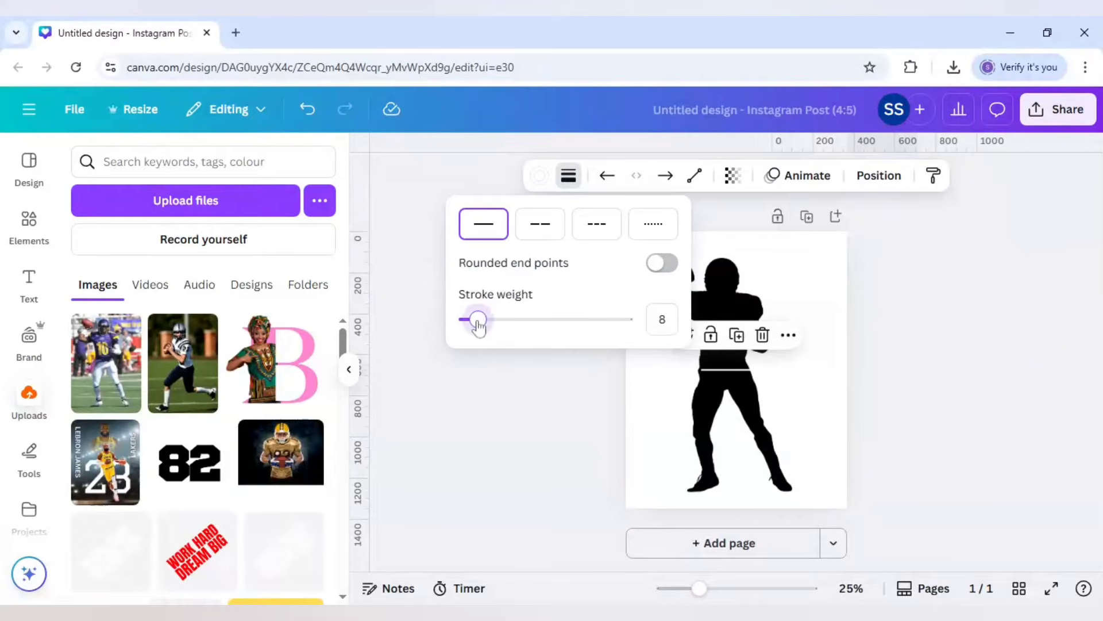
left_click_drag(751, 407, 737, 330)
left_click_drag(701, 588, 733, 589)
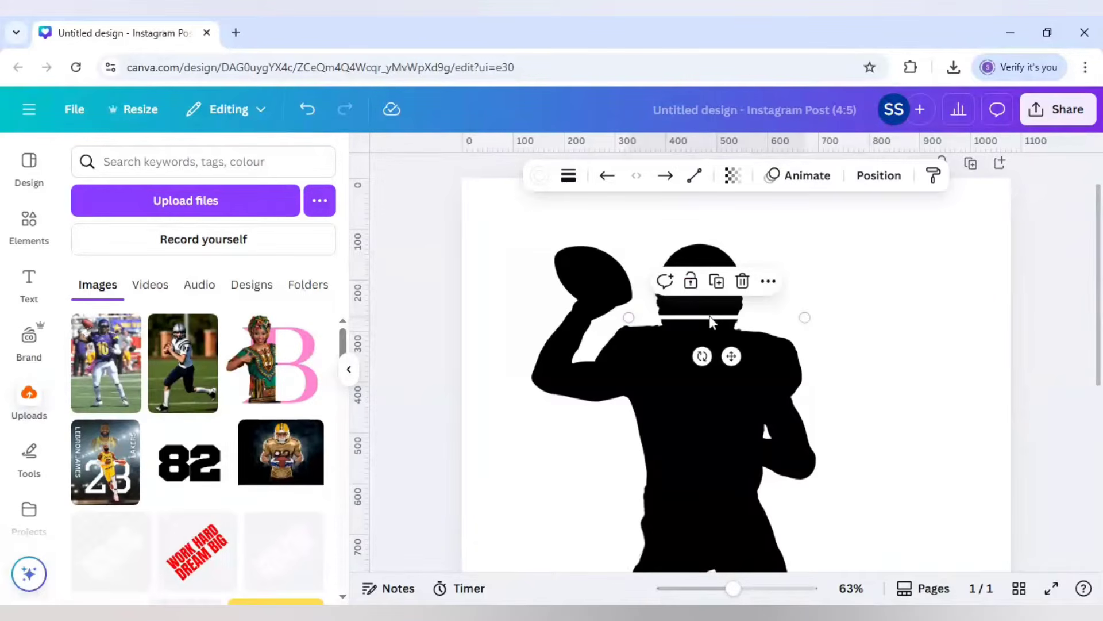
Duplicate the neck line, place the copy across the chest at elbow height, and extend it to the raised arm's underside
left_click(716, 281)
left_click_drag(738, 366, 729, 435)
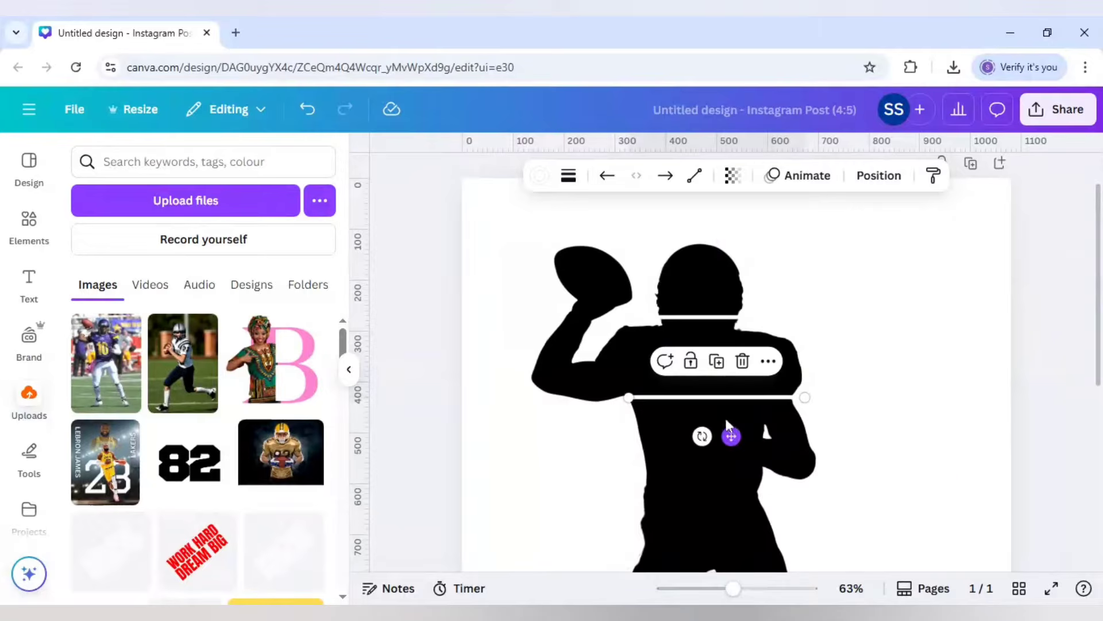
left_click_drag(629, 397, 620, 397)
left_click(612, 421)
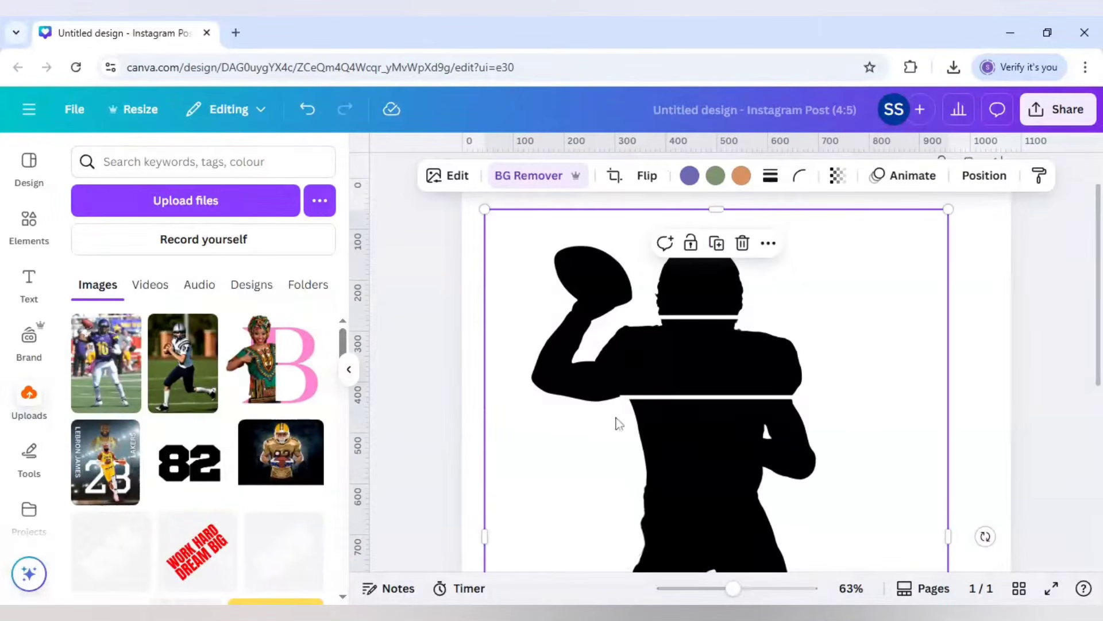
Duplicate the chest line, place the copy across the lower torso, and shorten it to end at the lowered arm
left_click(723, 398)
left_click(712, 360)
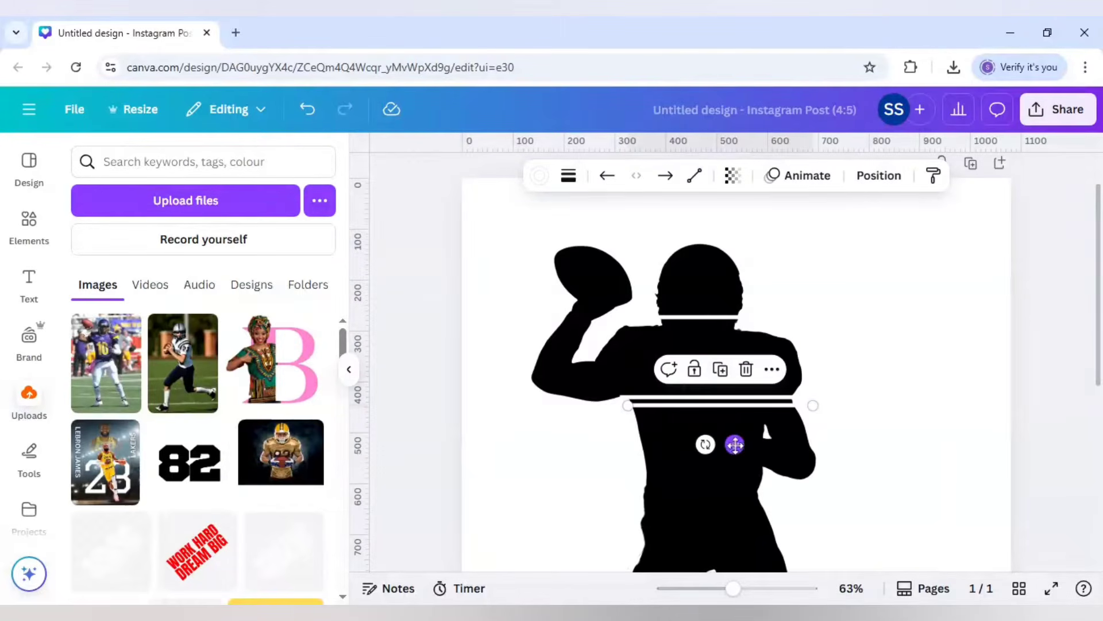
left_click_drag(735, 444, 713, 506)
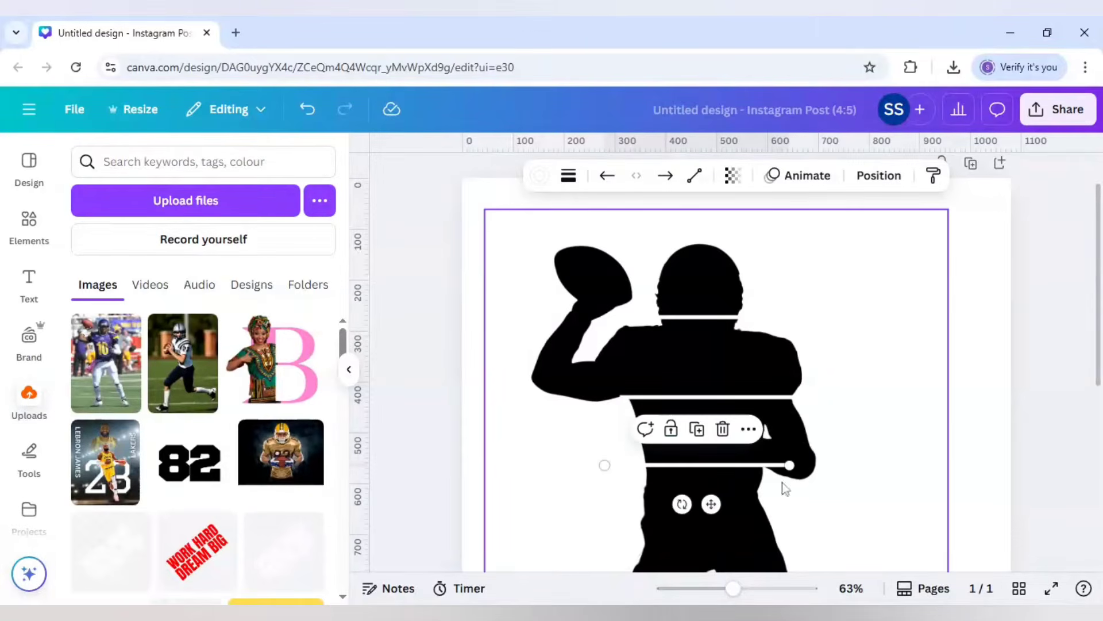
left_click_drag(789, 465, 762, 470)
left_click(843, 509)
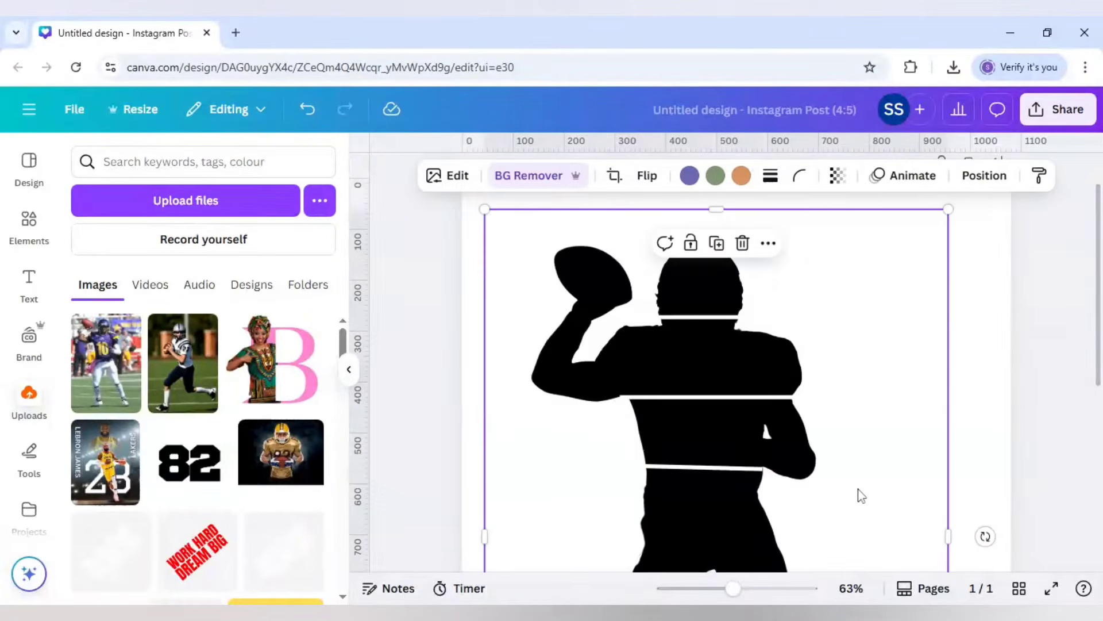
Duplicate the lower torso line and place the copy across the silhouette's hips
scroll(816, 471, "down", 3)
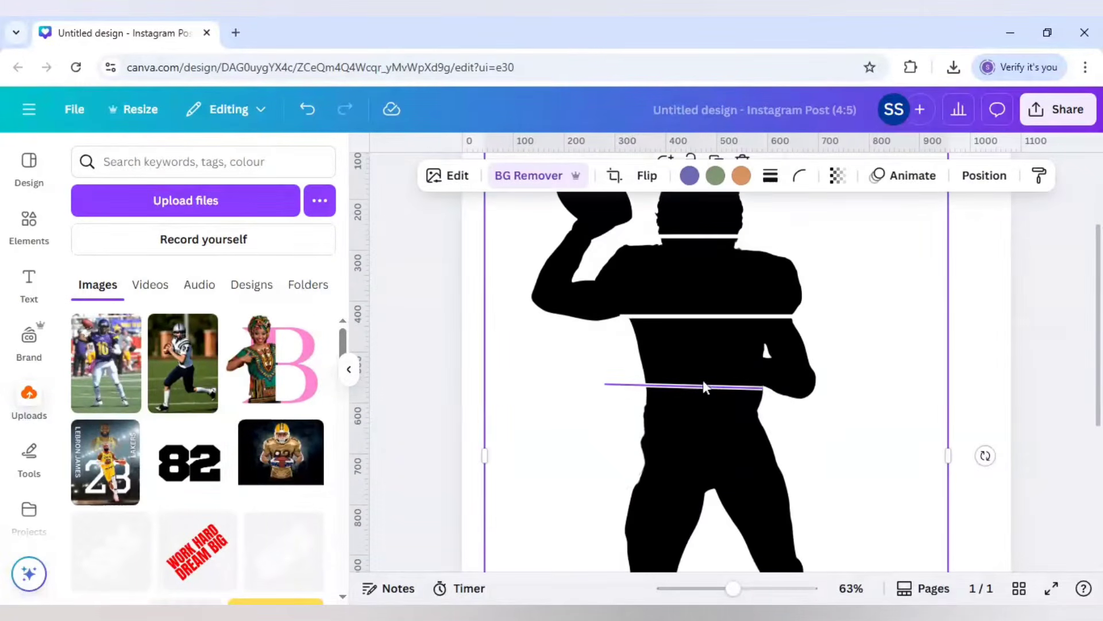
left_click(702, 384)
left_click(683, 349)
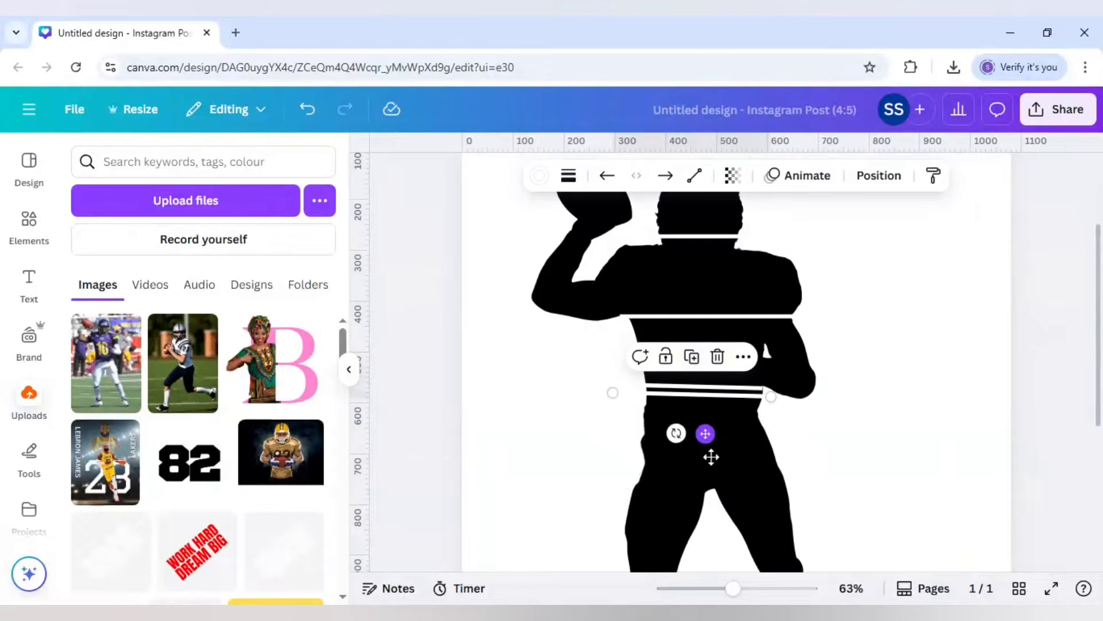
left_click_drag(707, 433, 711, 476)
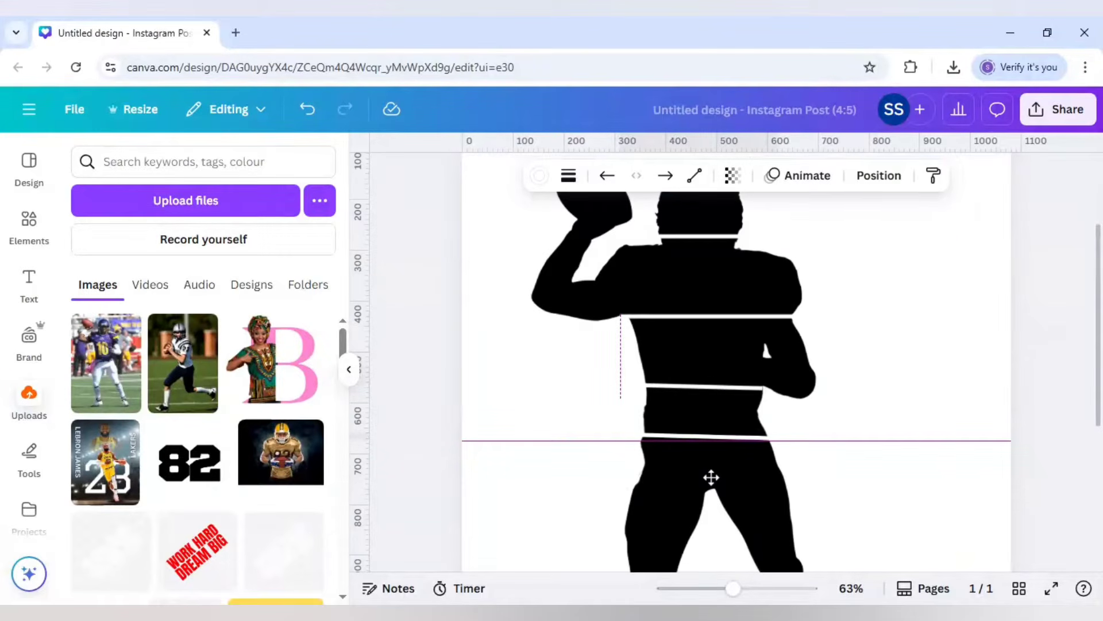
Duplicate the hip line, place the copy across the thigh on the raised-arm side, and shorten it to the thigh's width
left_click_drag(711, 476, 713, 476)
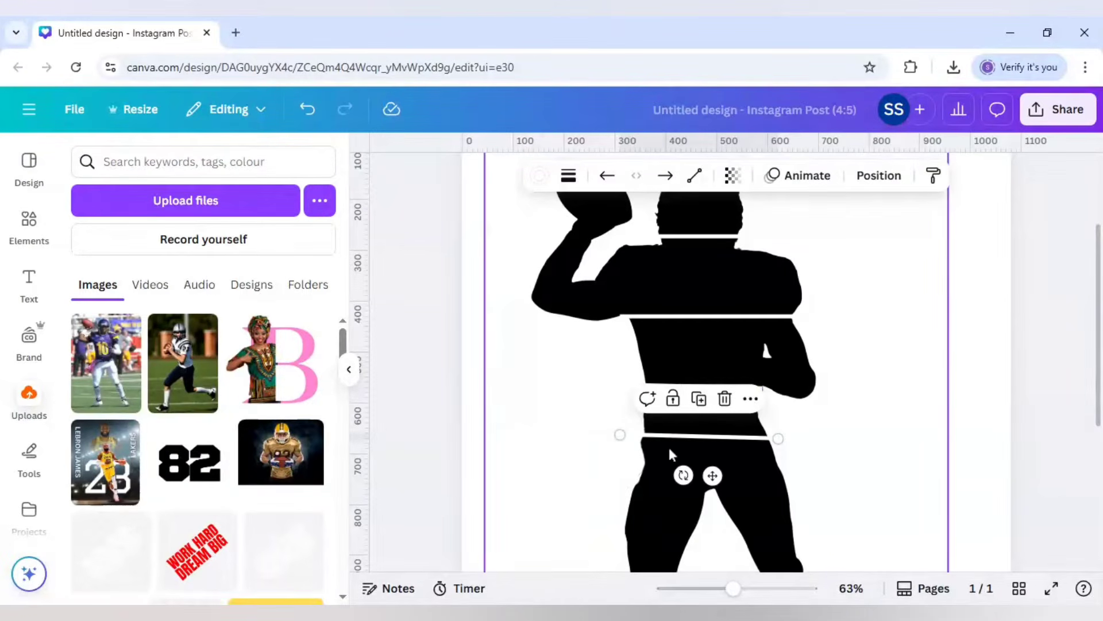
left_click_drag(712, 475, 713, 548)
left_click_drag(778, 510, 707, 512)
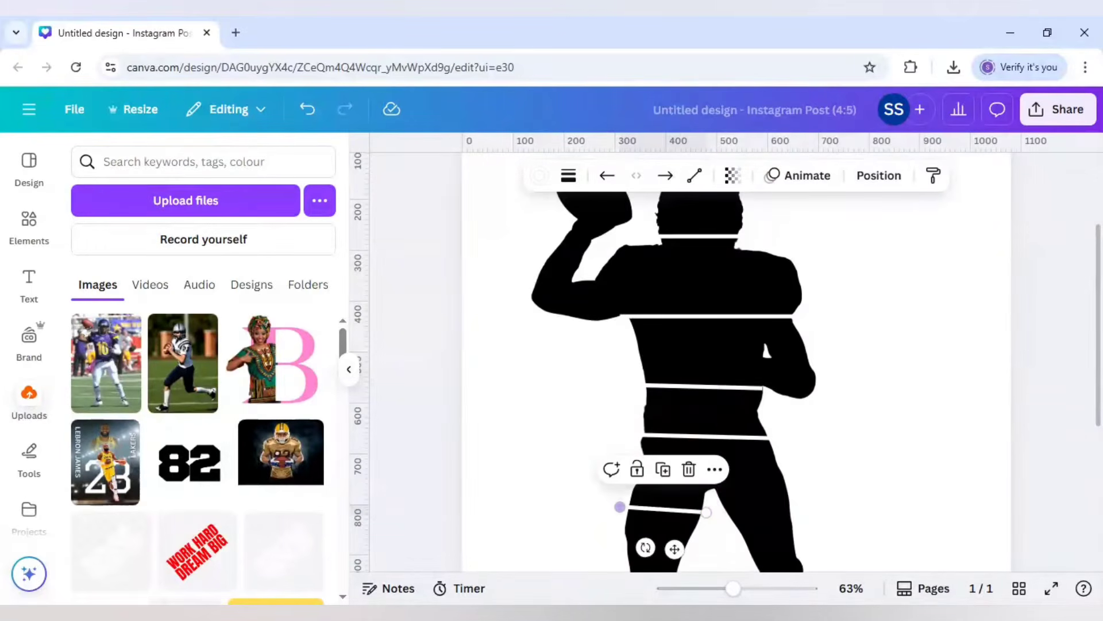
scroll(629, 461, "down", 3)
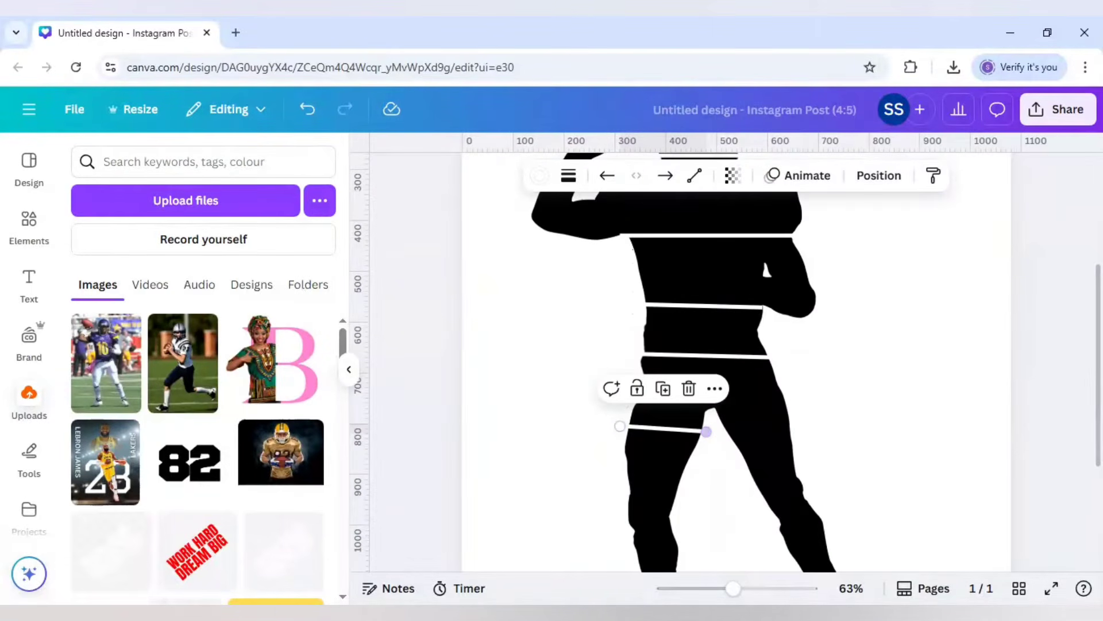
mouse_move(706, 432)
left_mouse_down()
mouse_move(717, 434)
mouse_move(707, 433)
left_mouse_up()
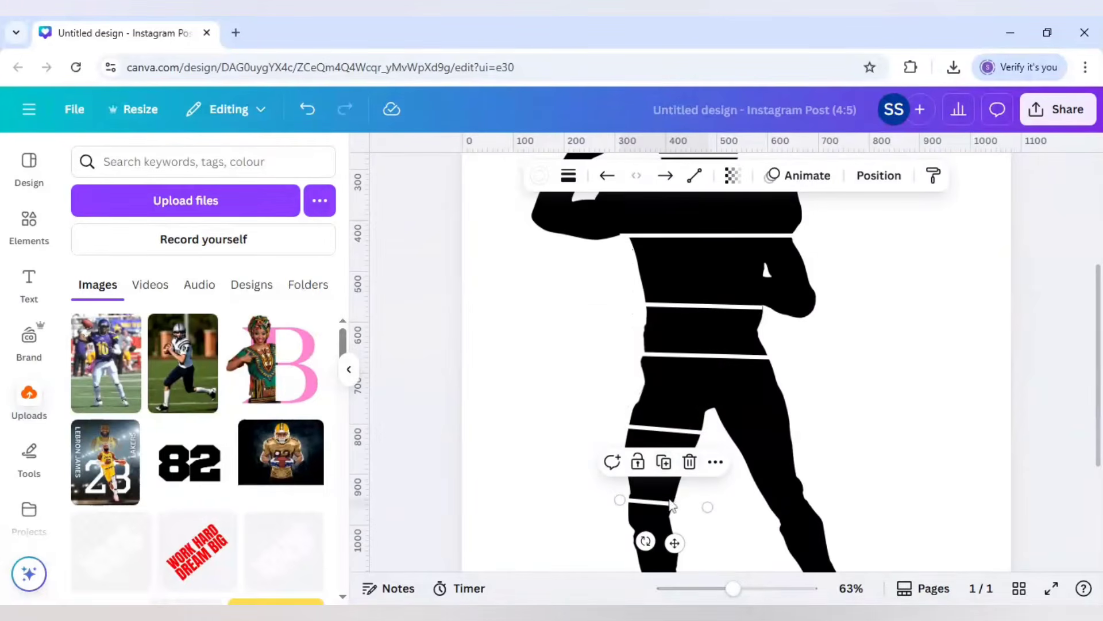
Place copies of the thigh line across the same leg's knee and shin
scroll(644, 466, "down", 2)
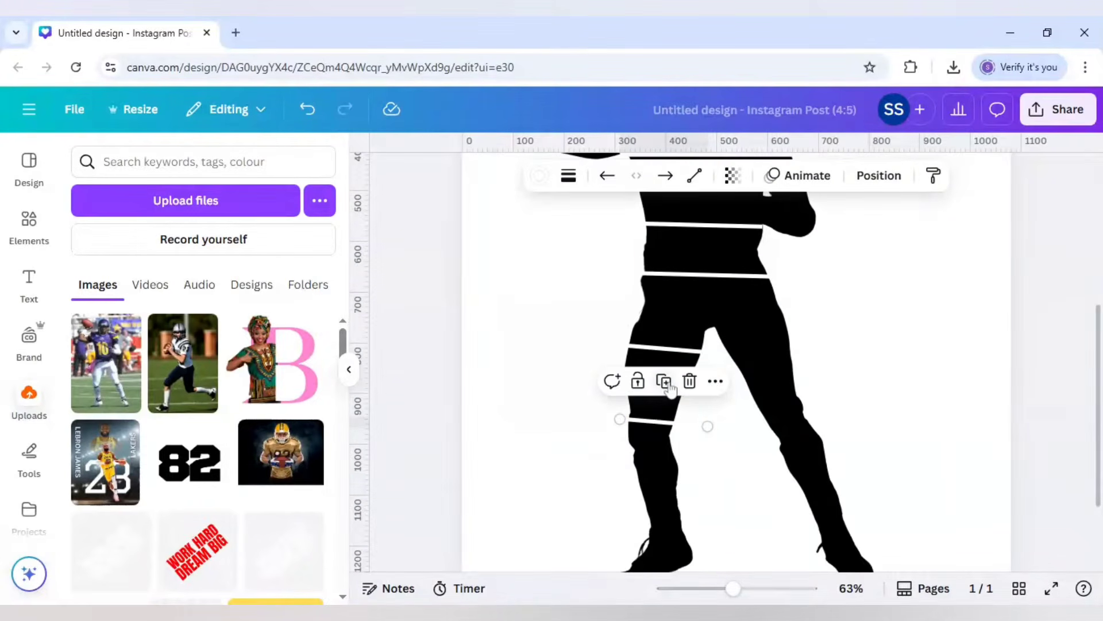
left_click_drag(636, 423, 636, 498)
scroll(700, 507, "down", 2)
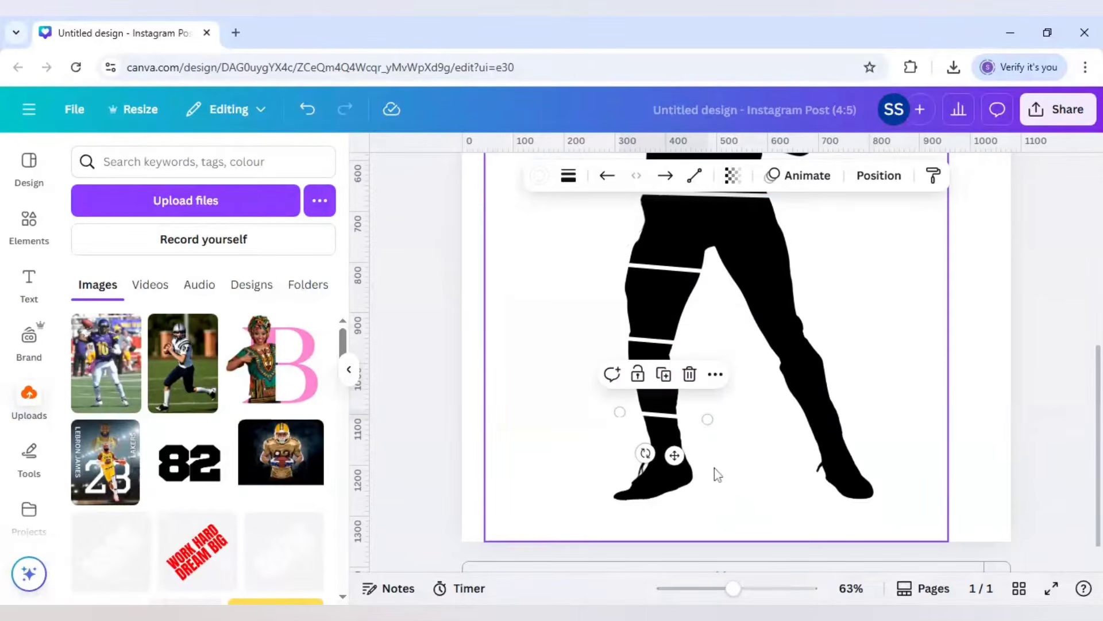
Duplicate the shin line, move the copy onto the other leg's shin, and tilt it perpendicular to that leg
scroll(715, 468, "up", 2)
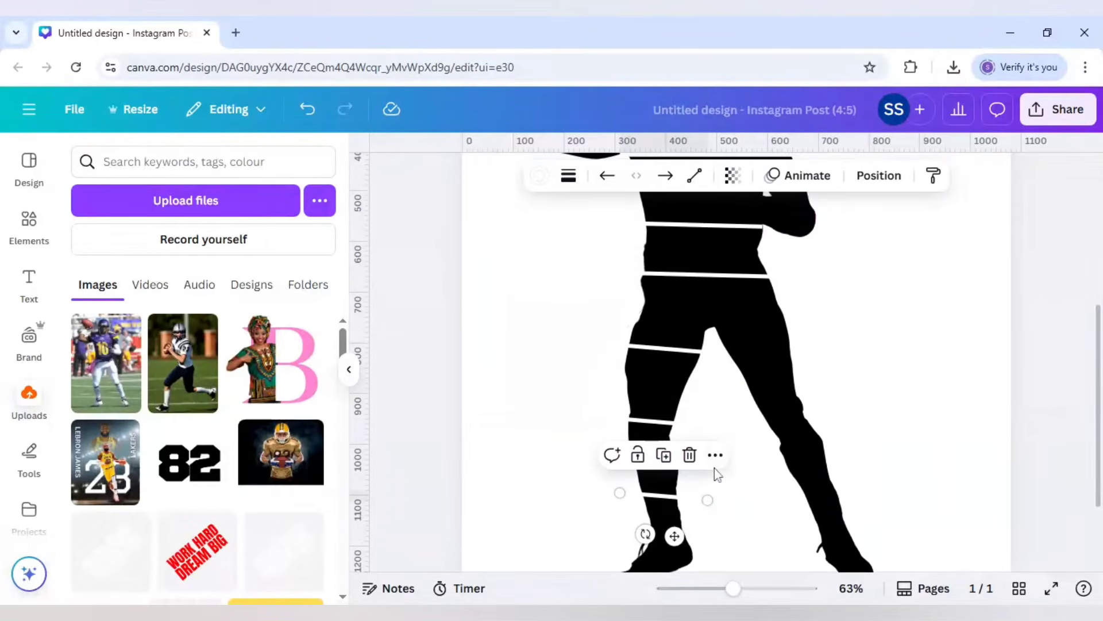
left_click(664, 455)
scroll(718, 546, "down", 2)
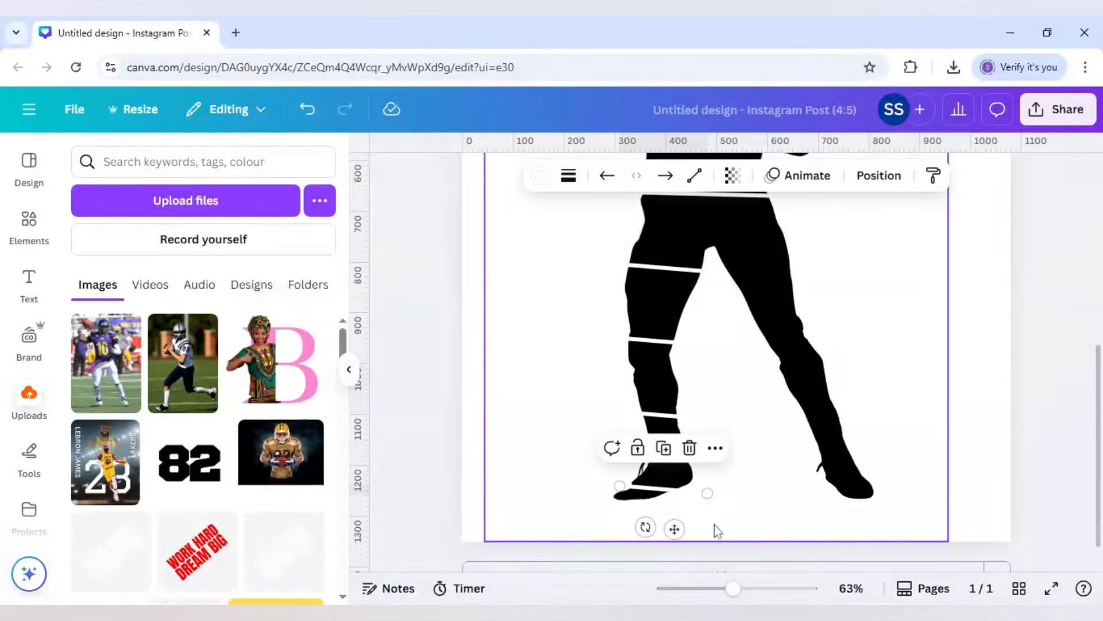
left_click_drag(673, 527, 805, 442)
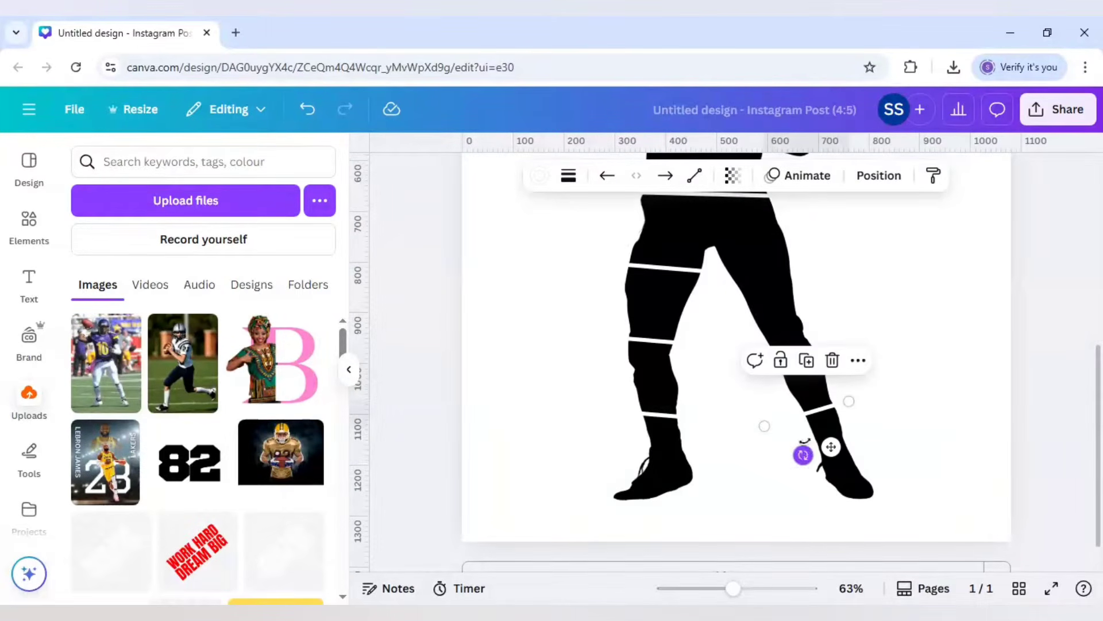
Duplicate the tilted shin line twice, placing the copies across the same leg's knee and upper thigh
left_click(808, 368)
left_click_drag(973, 446, 813, 373)
scroll(804, 374, "up", 2)
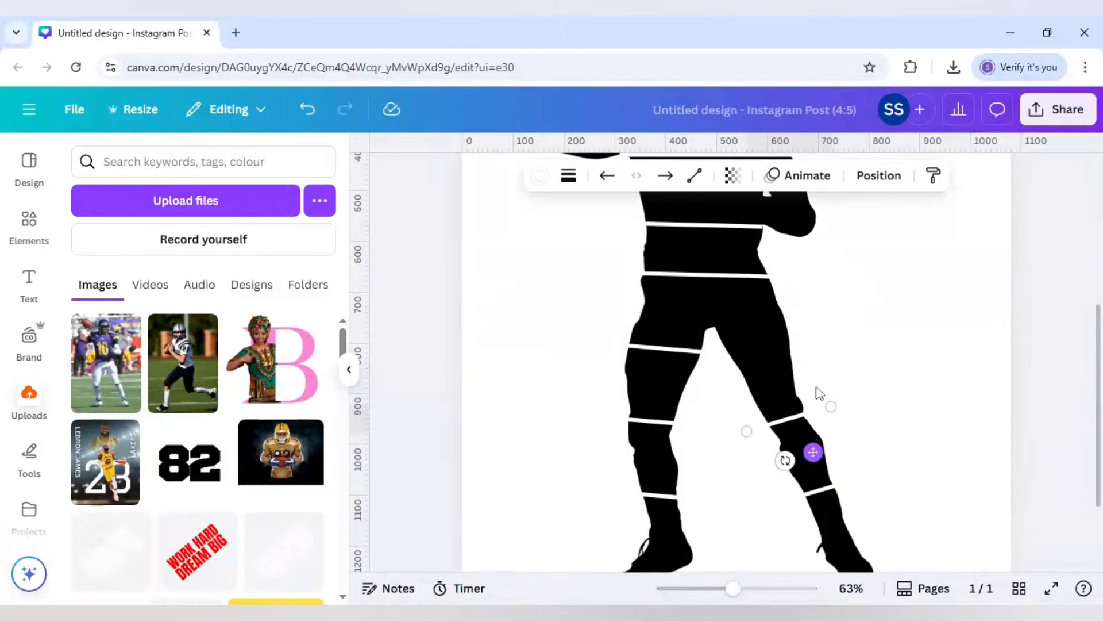
left_click(790, 369)
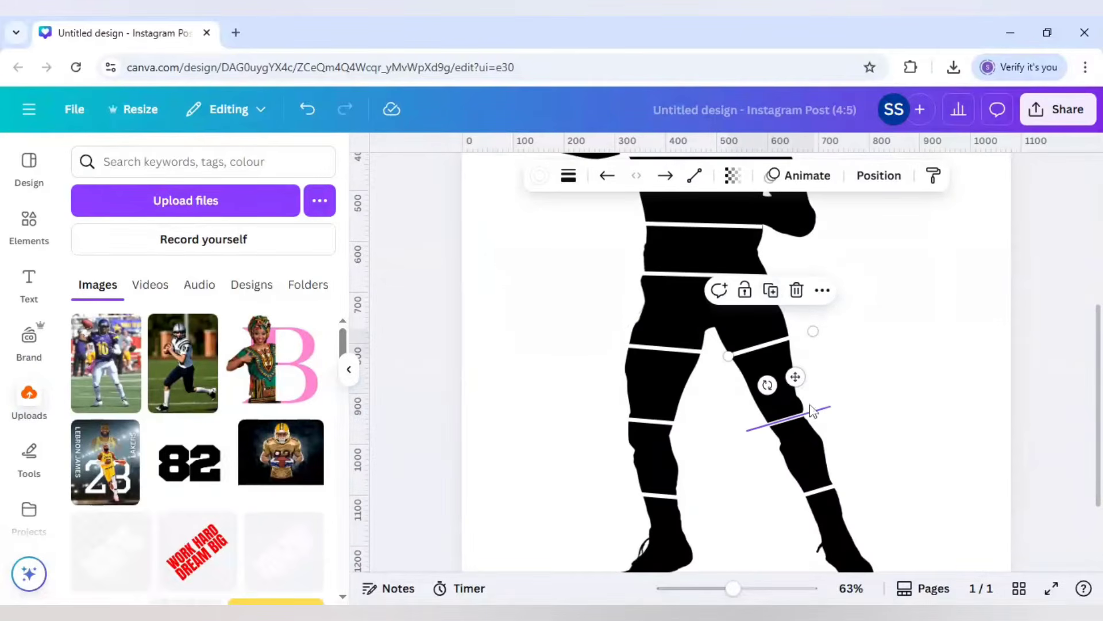
Duplicate the chest line, rotate the copy diagonally across the raised arm near the elbow, and shorten its upper end
scroll(810, 409, "up", 5)
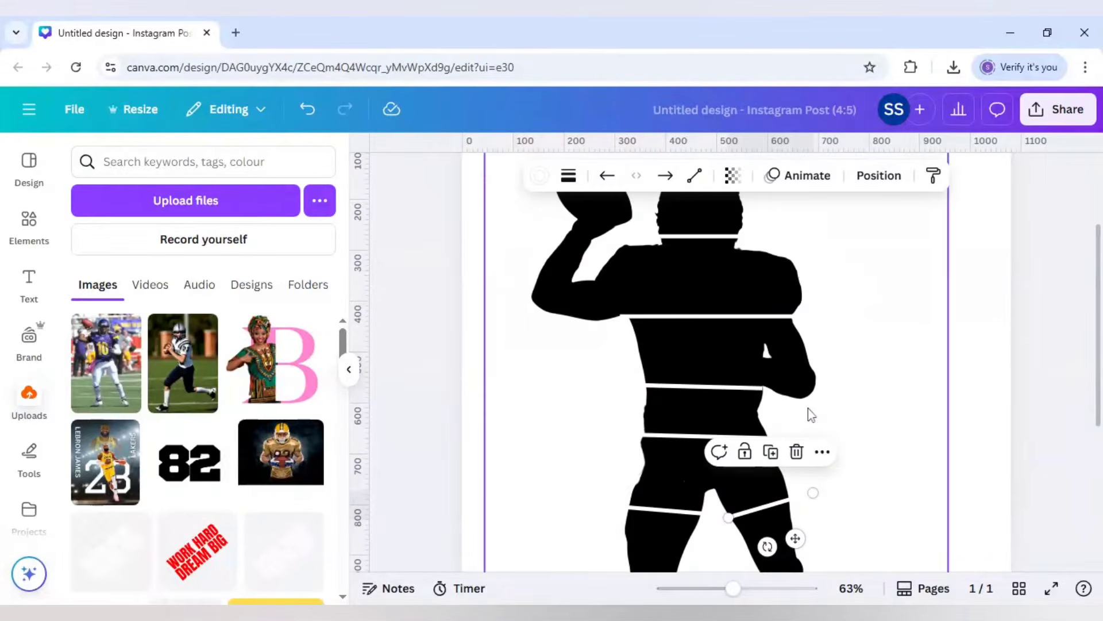
scroll(808, 408, "up", 3)
left_click(716, 397)
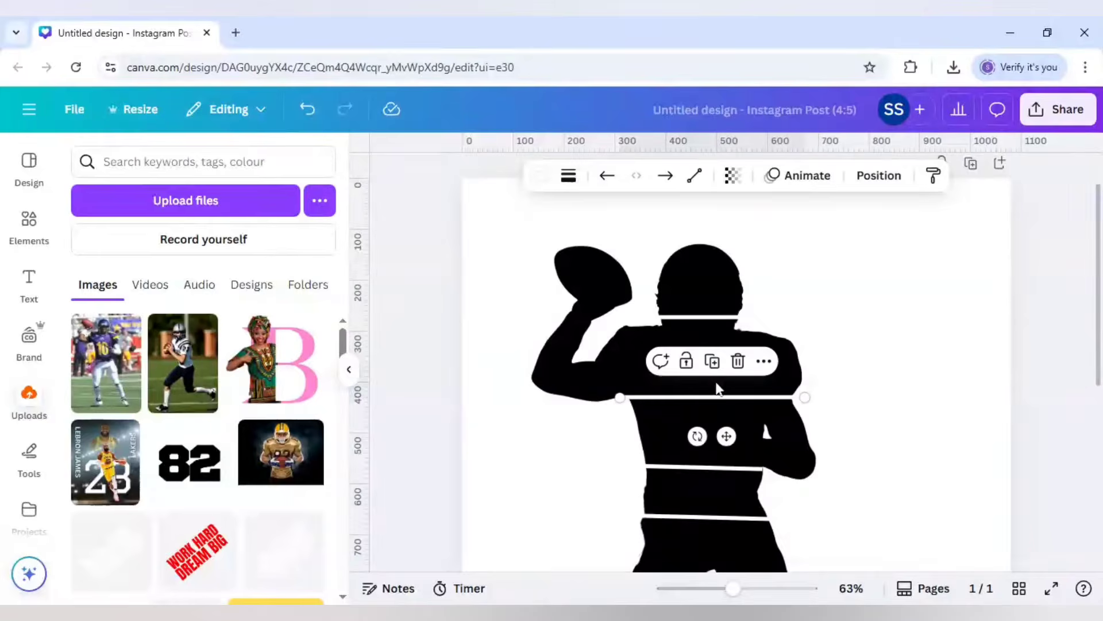
left_click_drag(727, 436, 632, 412)
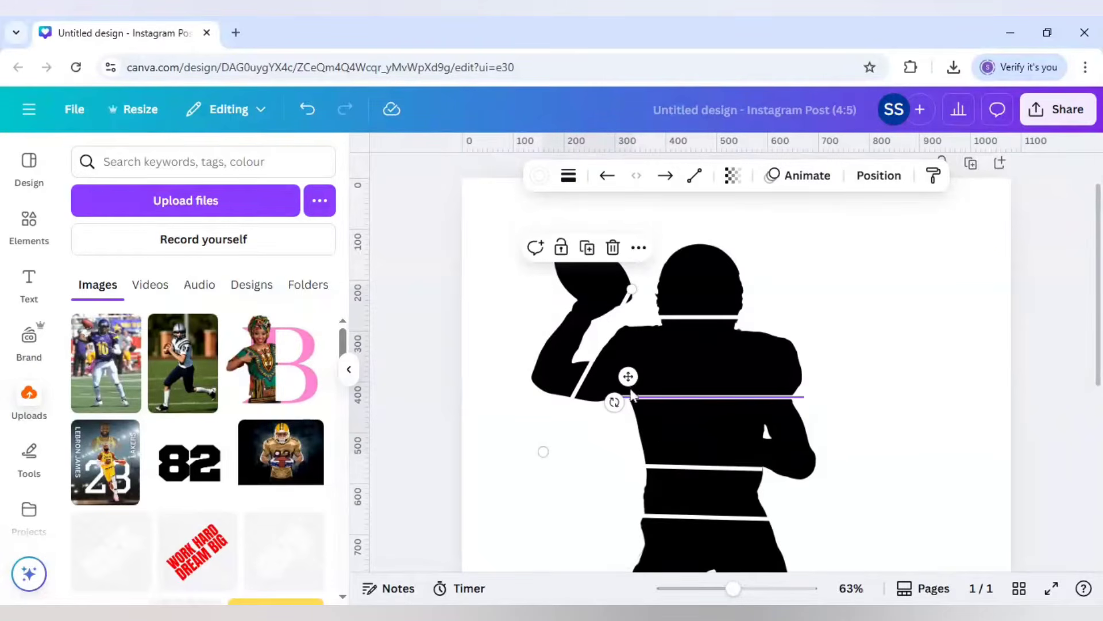
left_click_drag(628, 375, 610, 396)
left_click_drag(606, 302, 588, 350)
Duplicate the elbow line onto the raised forearm, rotated across it, and place another copy at the wrist below the ball
left_click(561, 316)
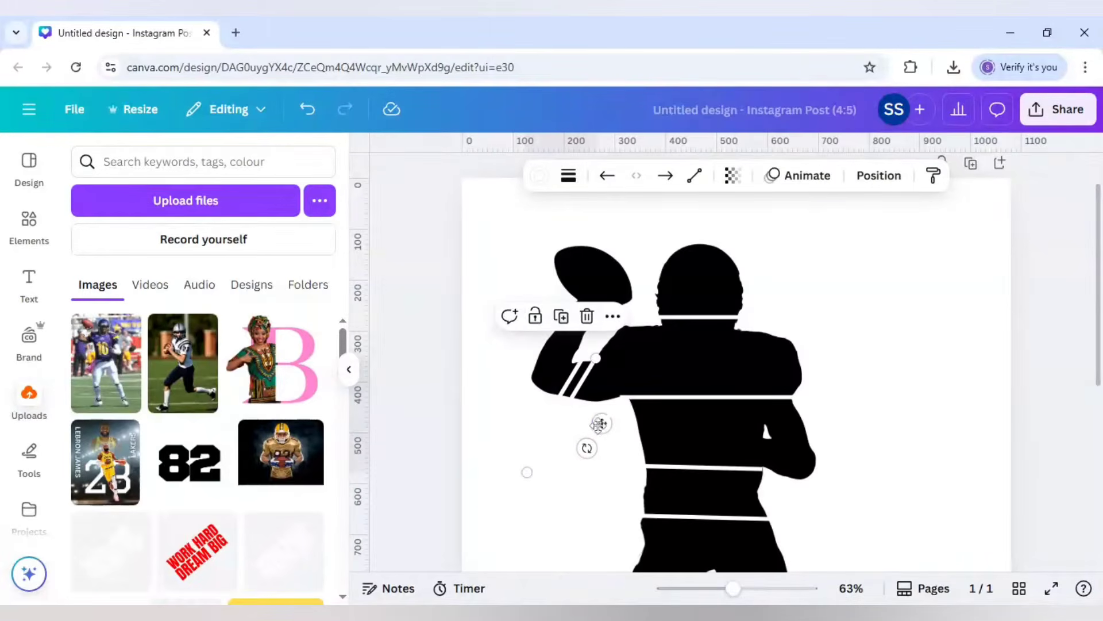
left_click_drag(586, 448, 587, 350)
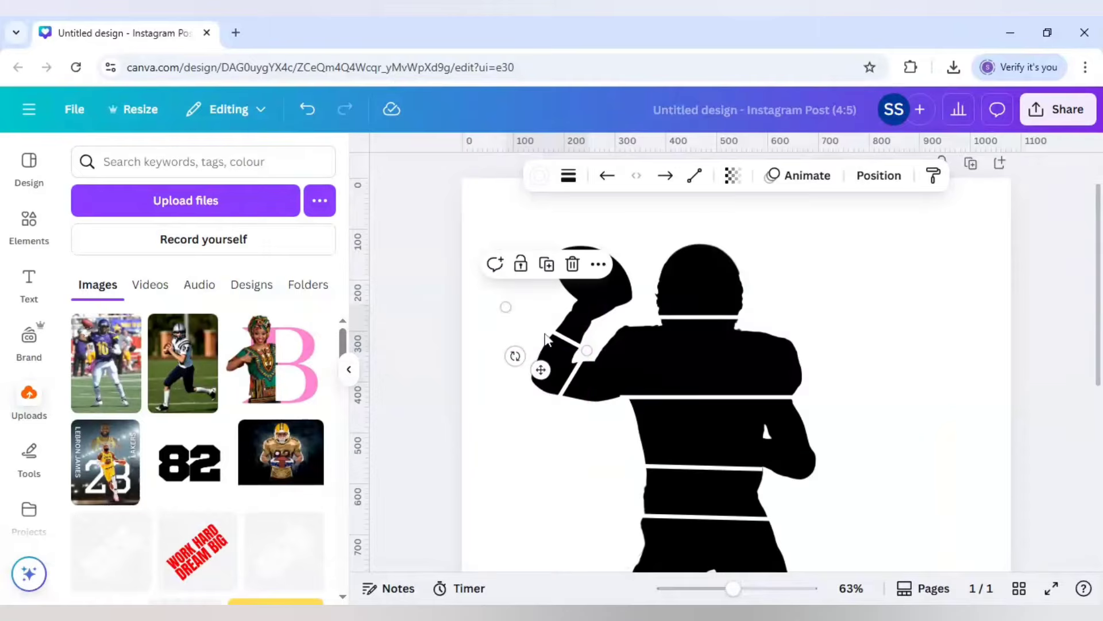
left_click(546, 262)
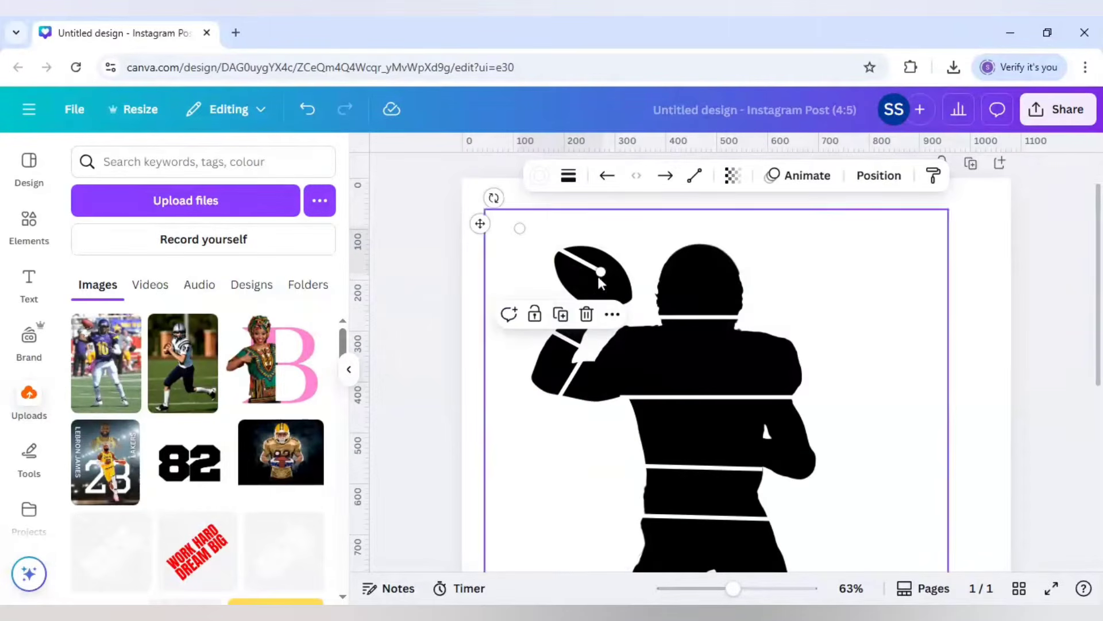
left_click_drag(477, 224, 516, 290)
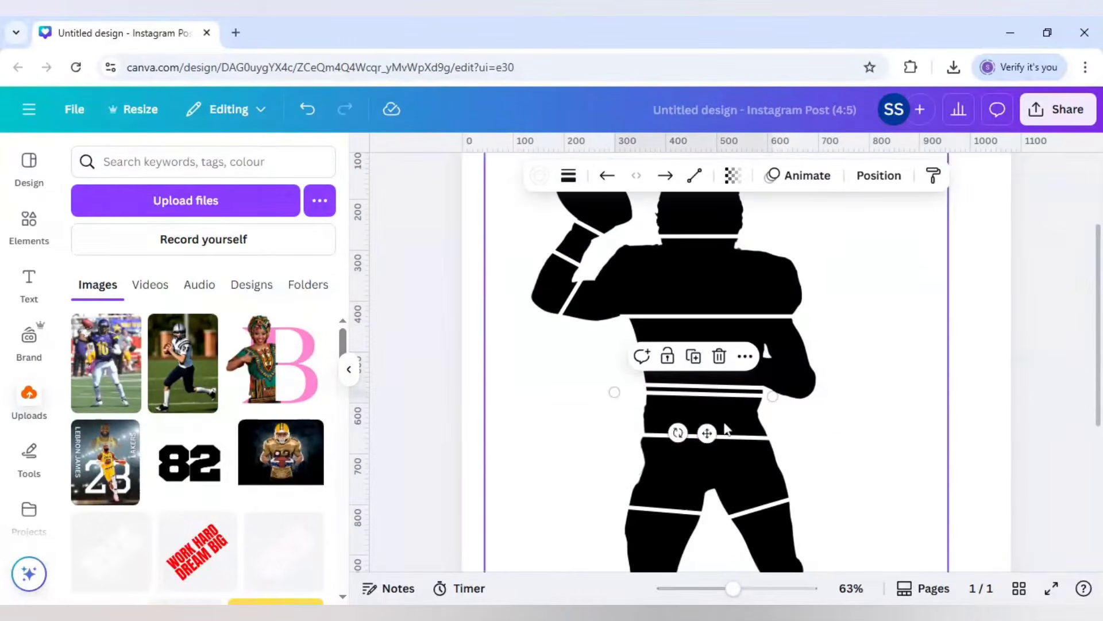
Place a copy of the lower torso line across the lowered arm and shorten it to start at the white gap
left_click_drag(707, 434, 823, 399)
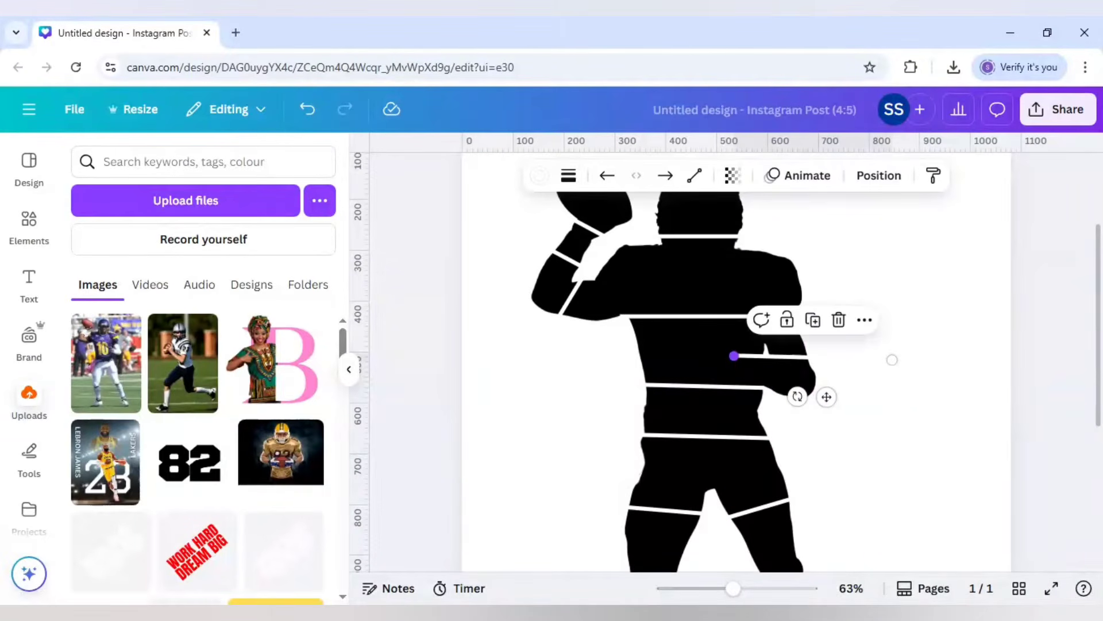
left_click_drag(734, 356, 764, 353)
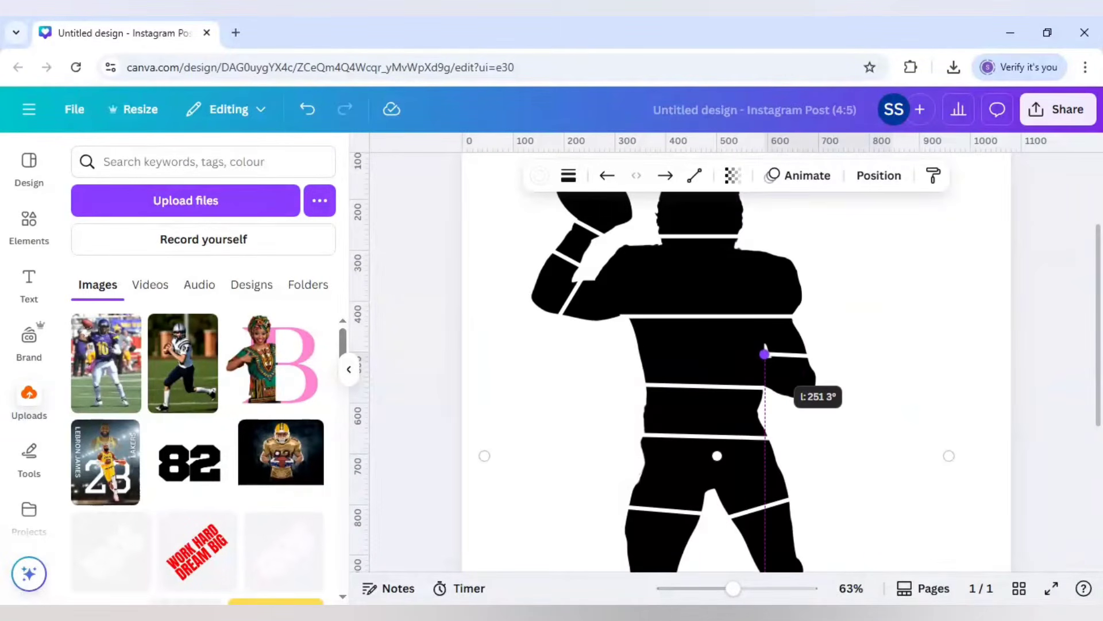
left_click(772, 435)
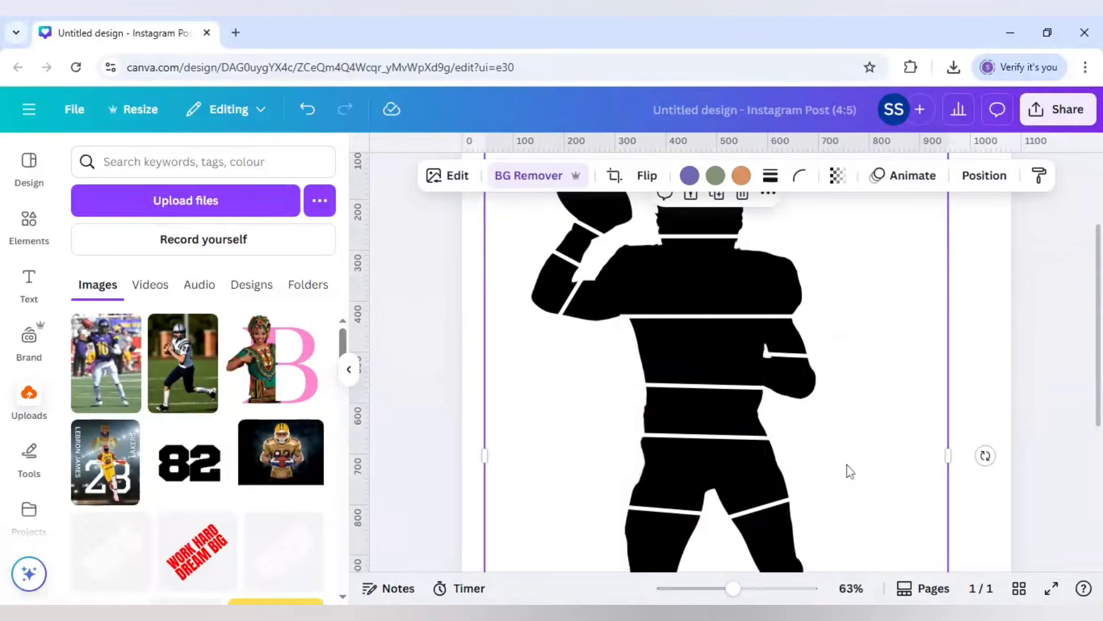
Duplicate the chest line, rotate the copy to a steep diagonal, and run it down from the raised-arm shoulder through the torso
left_click_drag(745, 595, 773, 595)
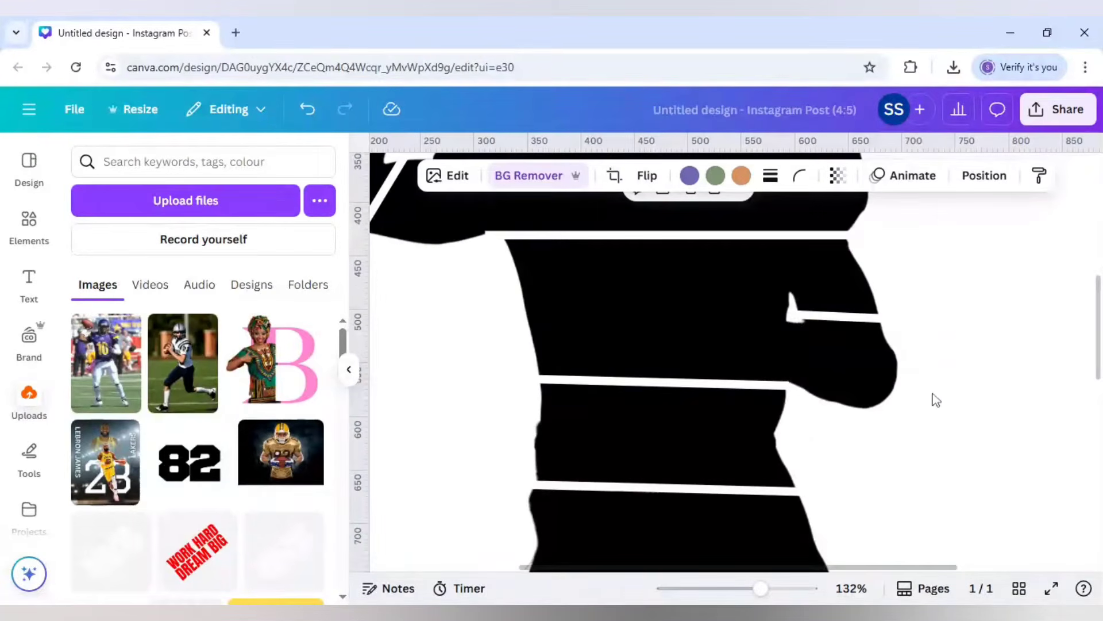
scroll(931, 409, "up", 3)
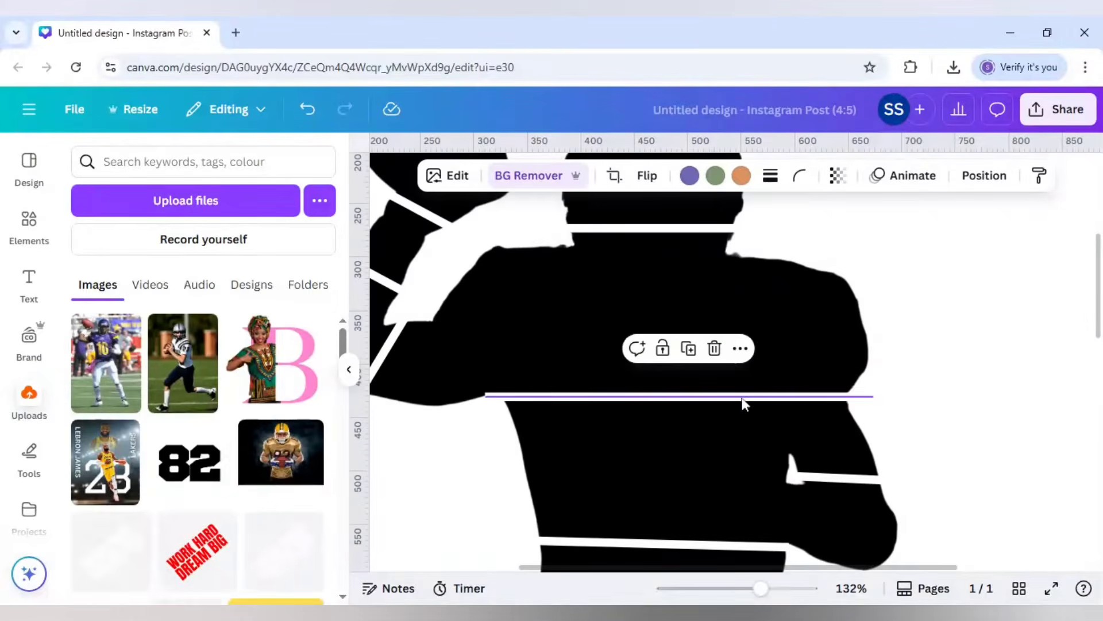
left_click(742, 398)
left_click(680, 359)
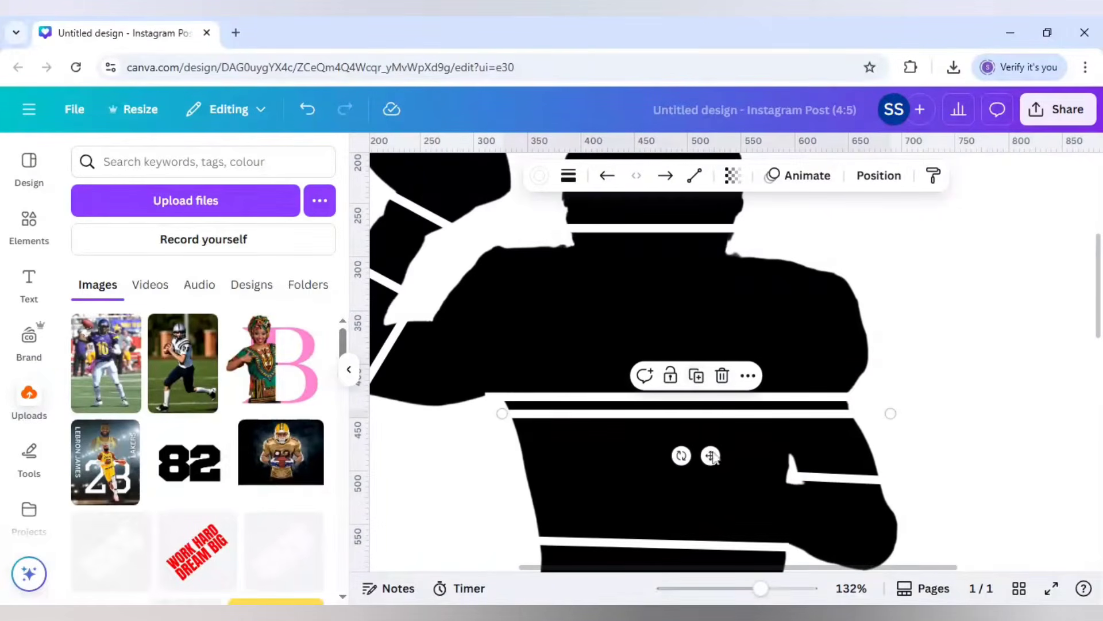
left_click_drag(663, 456, 565, 391)
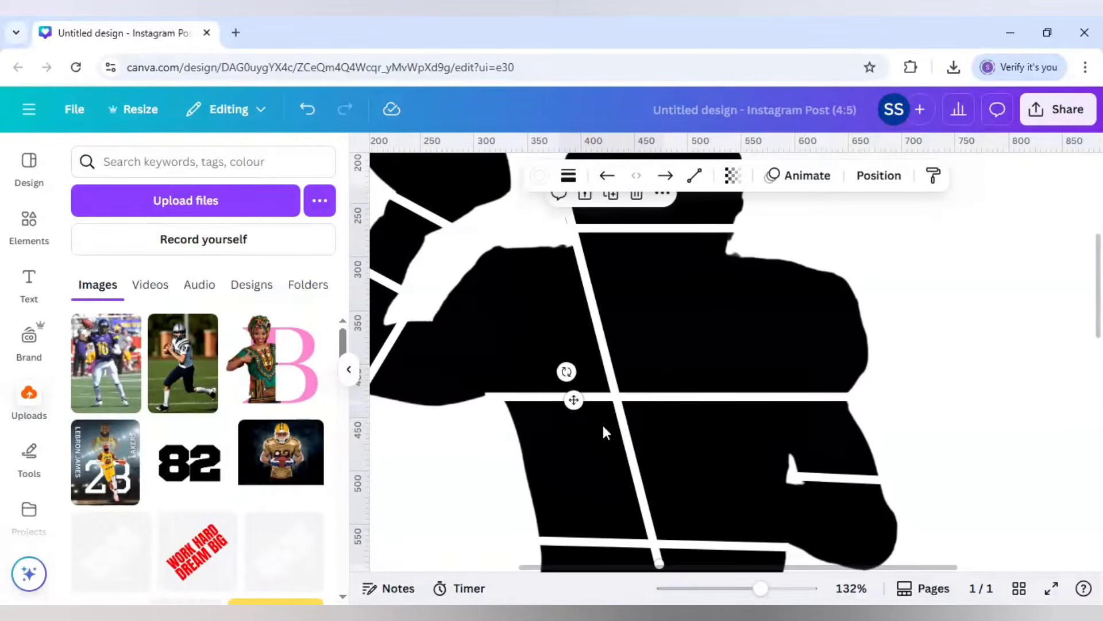
left_click_drag(604, 432, 563, 427)
scroll(568, 396, "up", 3)
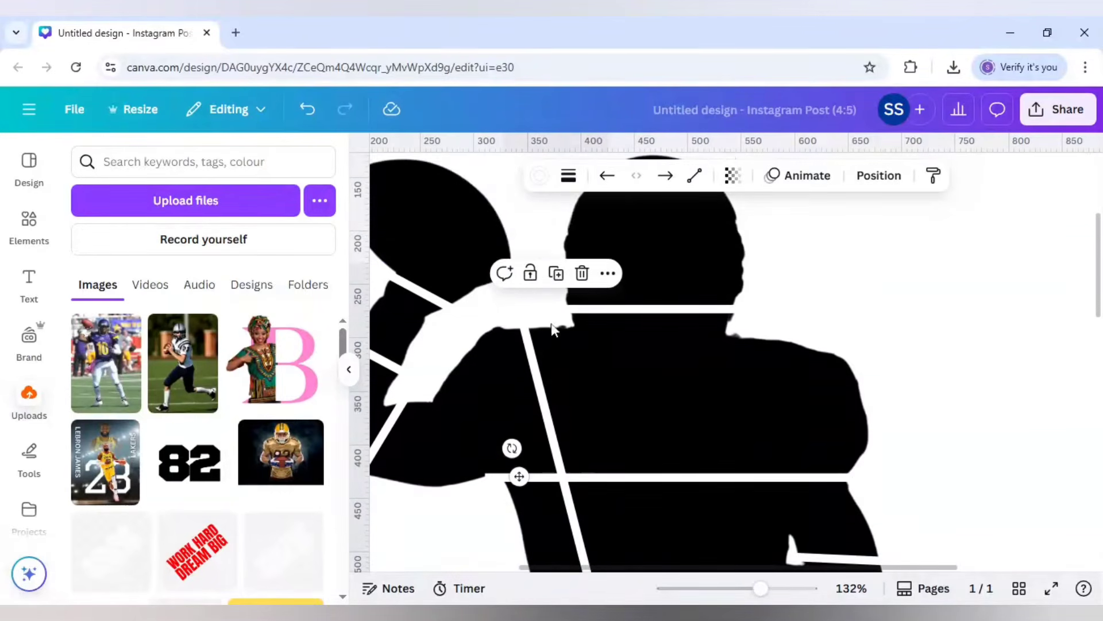
Duplicate the steep shoulder line, place the copy at the opposite shoulder with a mirrored tilt, and lower its upper end
left_click(557, 225)
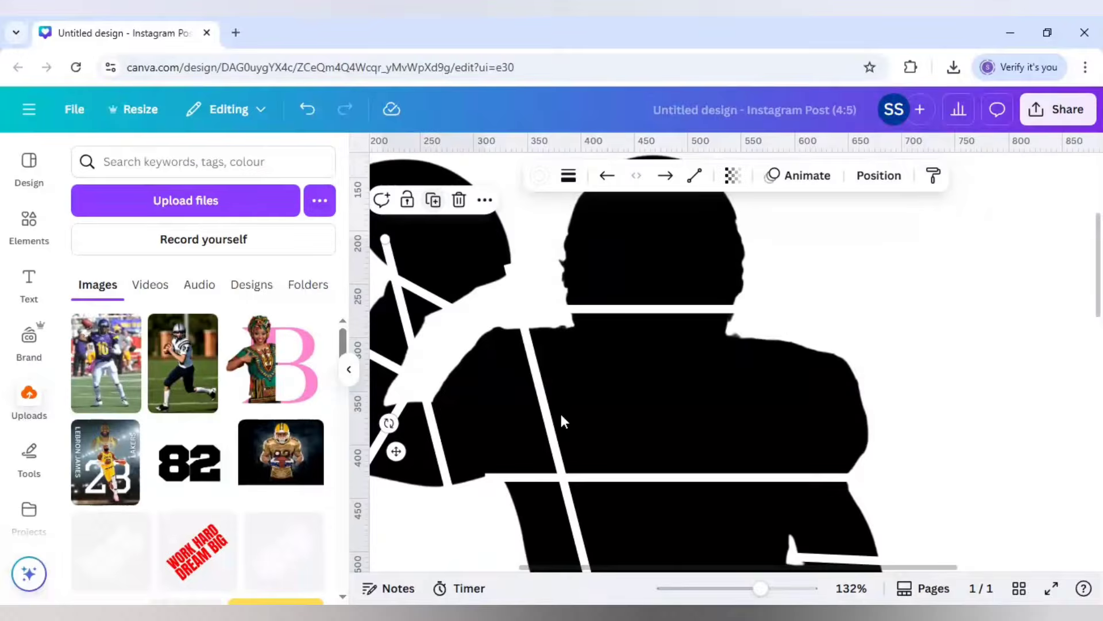
left_click_drag(397, 451, 728, 454)
mouse_move(710, 414)
left_mouse_down()
mouse_move(703, 398)
mouse_move(769, 418)
mouse_move(727, 413)
left_mouse_up()
left_click_drag(759, 239, 751, 309)
Shorten both shoulder lines so they end at the chest line, lowering the upper end of the one on the raised-arm side
left_click(515, 284)
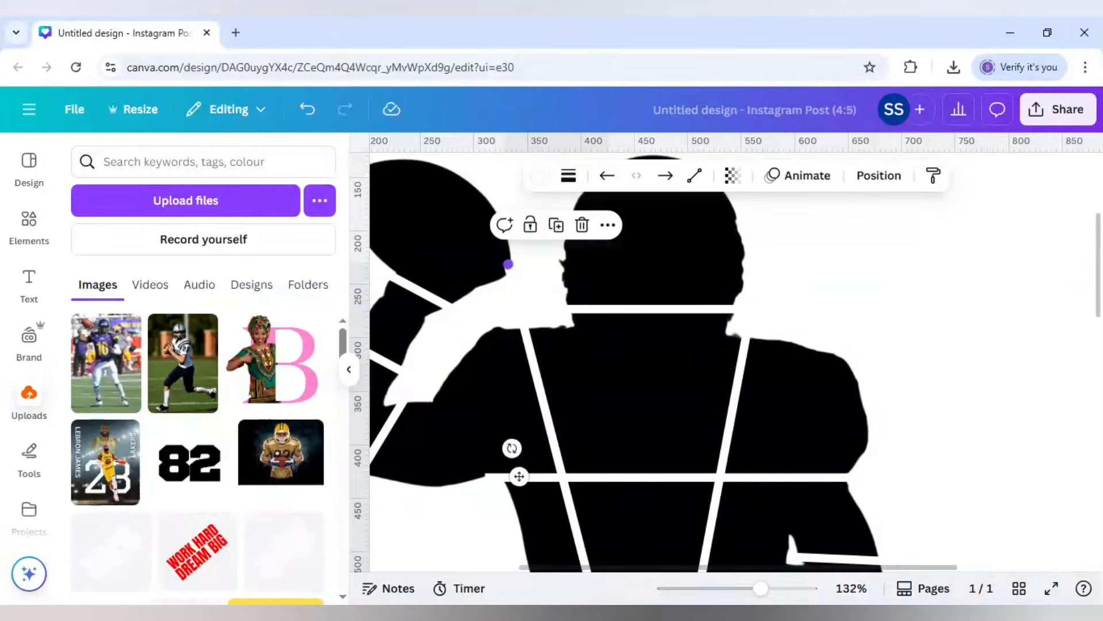
left_click_drag(508, 265, 515, 308)
scroll(569, 437, "down", 2)
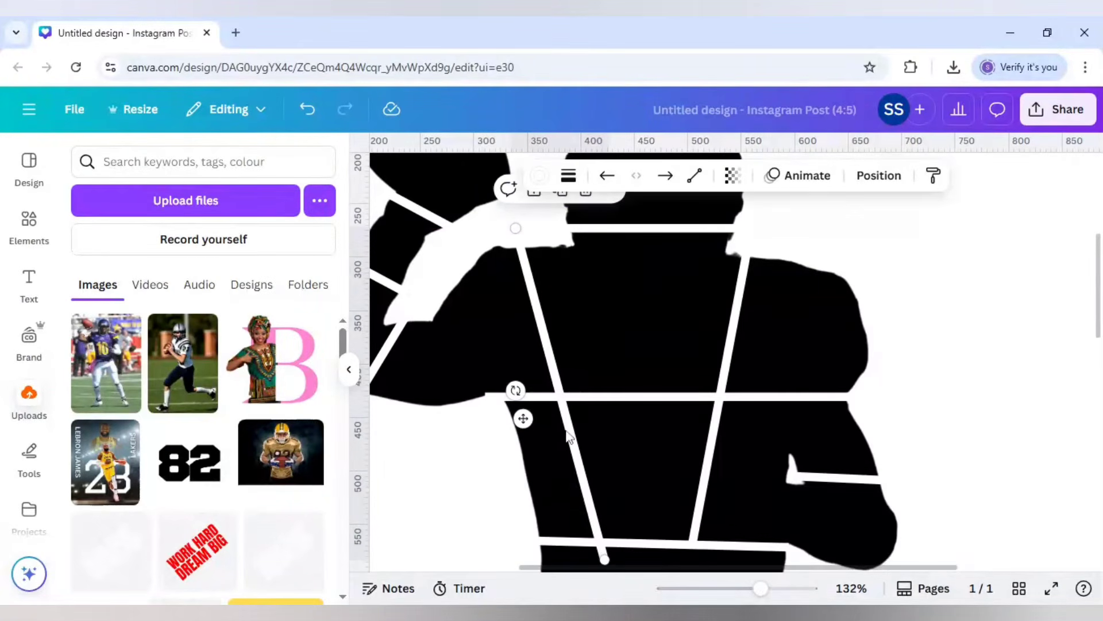
scroll(569, 437, "down", 2)
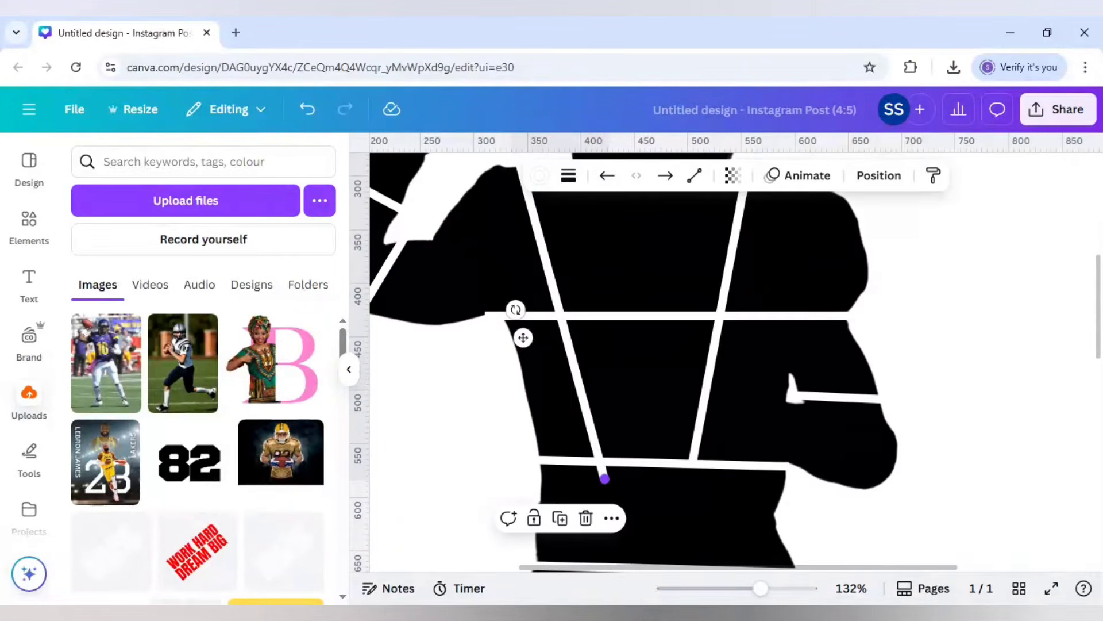
left_click_drag(604, 478, 562, 316)
left_click(717, 343)
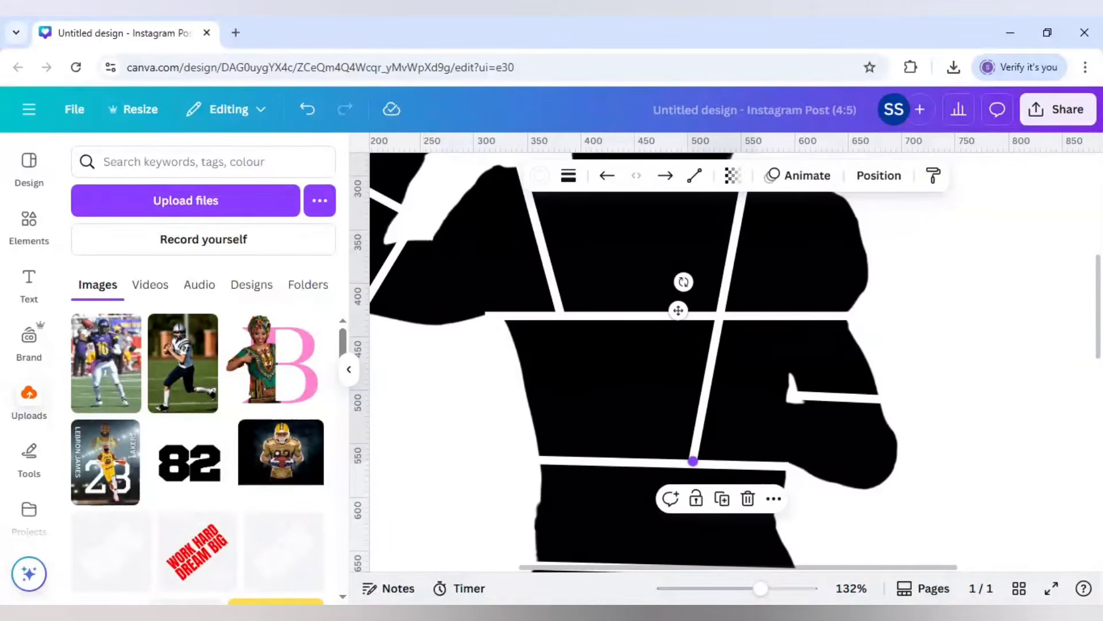
left_click_drag(693, 461, 722, 315)
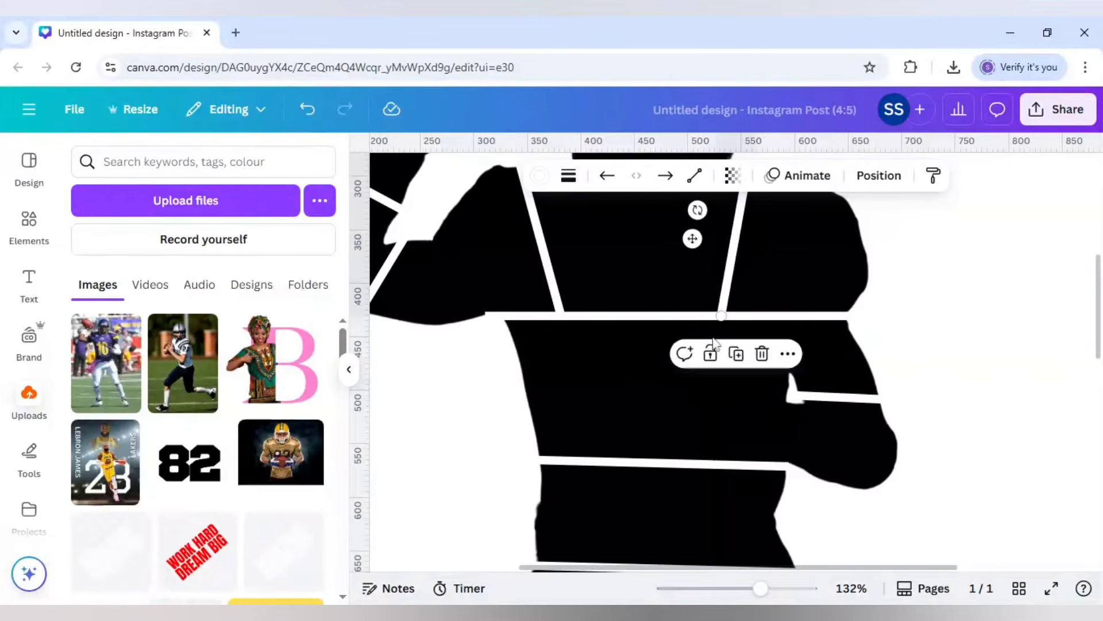
scroll(708, 341, "up", 2)
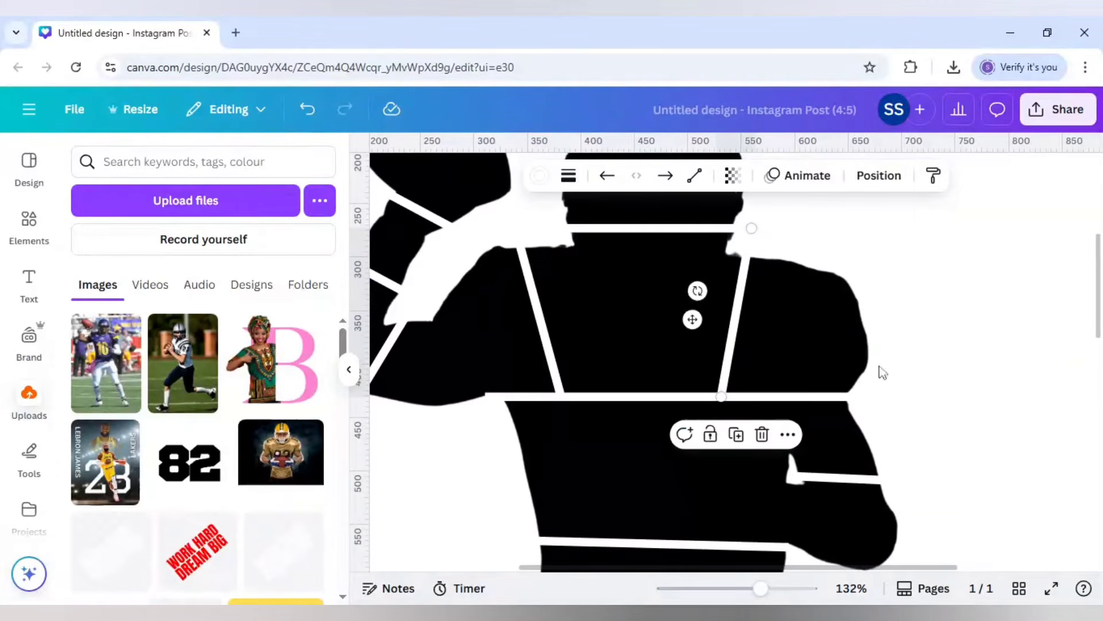
left_click(983, 405)
Duplicate the shoulder line on the lowered-arm side and set the copy vertically mid-torso between the chest line and the lower torso line
left_click(746, 269)
left_click(737, 434)
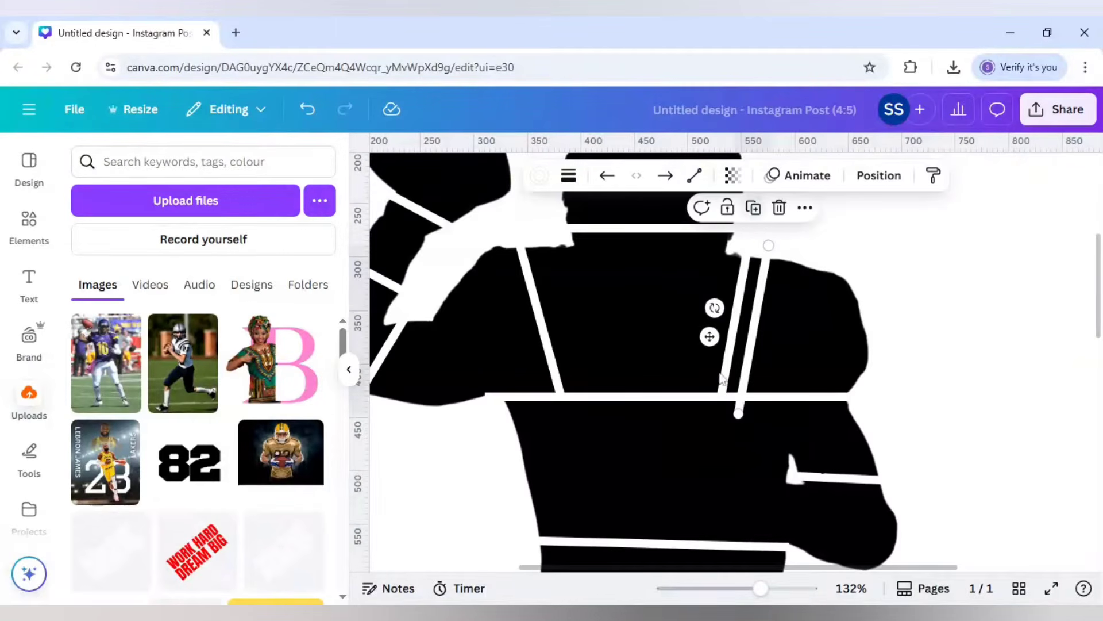
left_click_drag(744, 405, 656, 535)
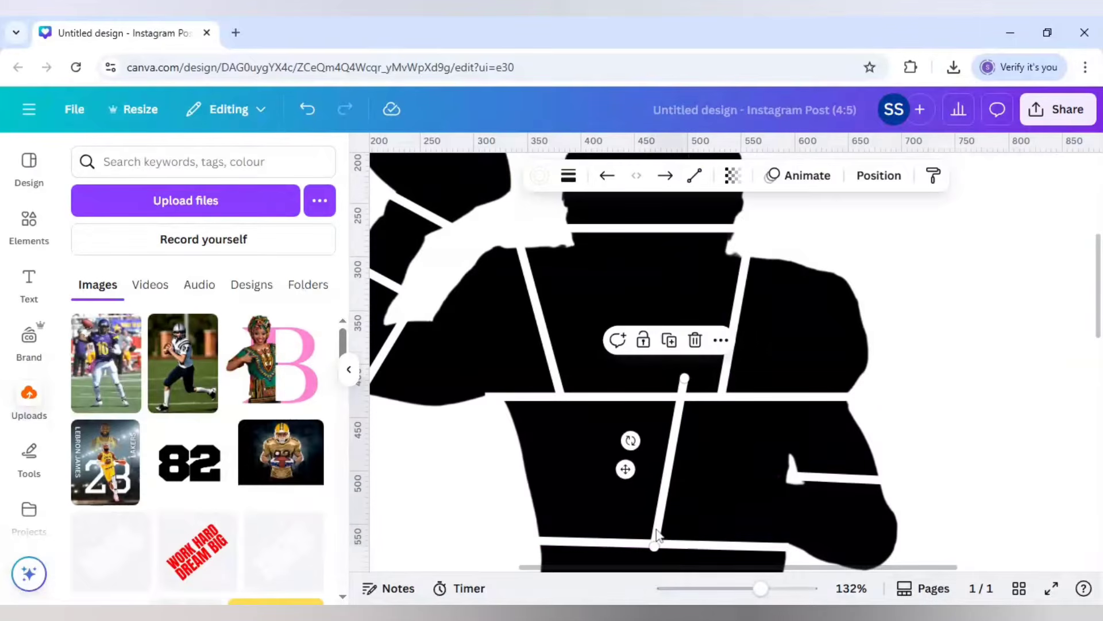
mouse_move(621, 451)
left_mouse_down()
mouse_move(617, 460)
mouse_move(601, 450)
left_mouse_up()
key("ctrl+z")
left_click_drag(670, 467, 658, 464)
mouse_move(662, 410)
left_mouse_down()
mouse_move(661, 385)
mouse_move(661, 397)
left_mouse_up()
scroll(661, 466, "down", 2)
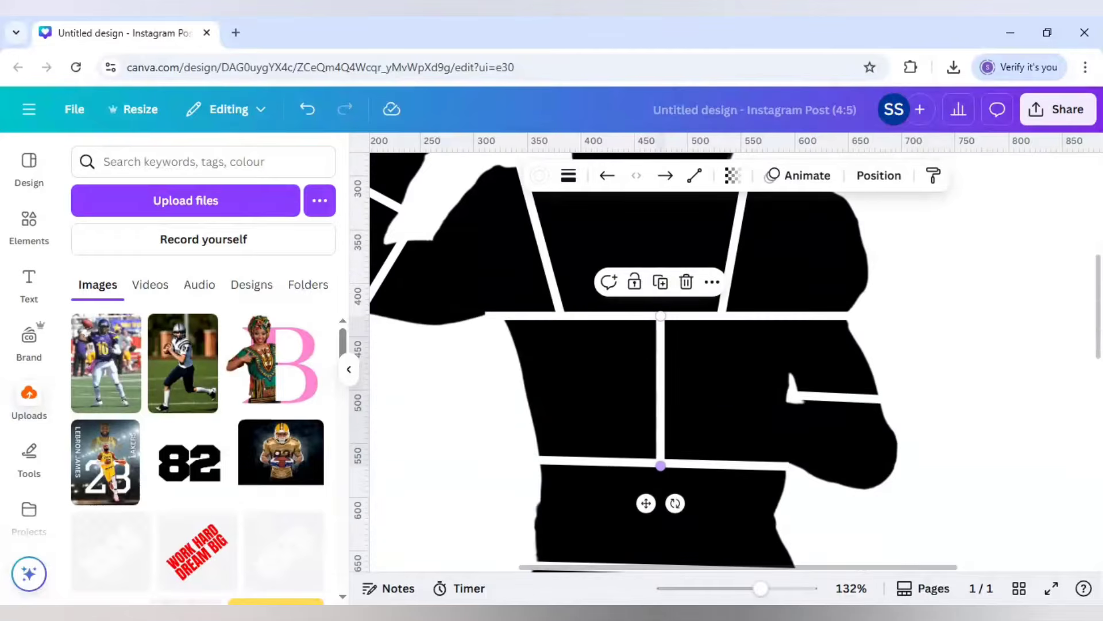
left_click_drag(661, 465, 660, 460)
Duplicate the vertical mid-torso line and run the copy beside the lowered arm, from the lower torso line up to the chest line
left_click(488, 461)
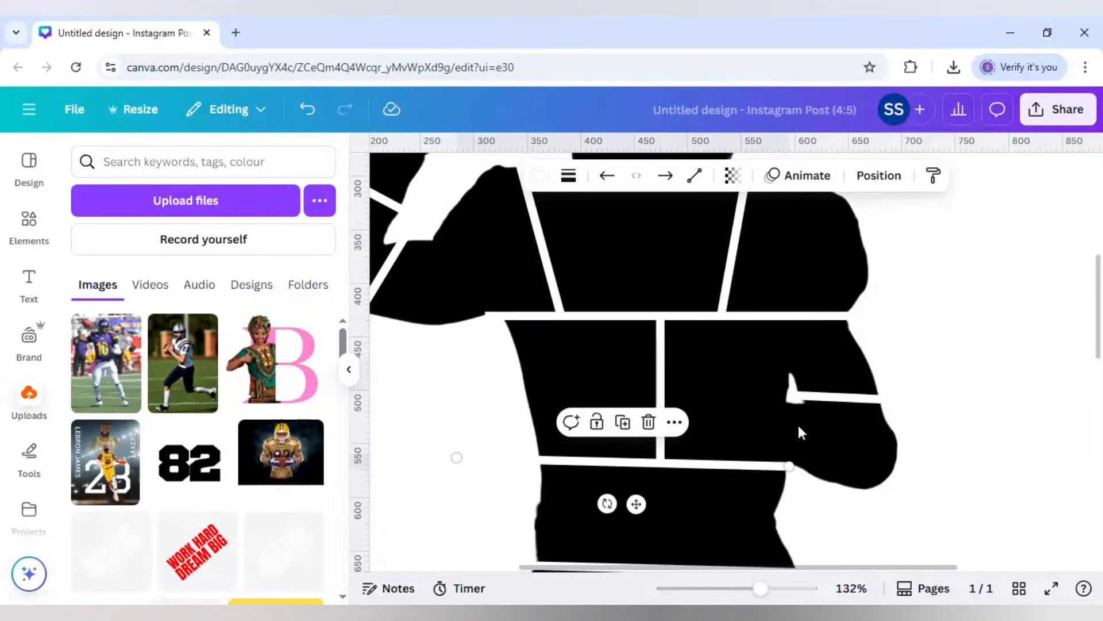
left_click(659, 381)
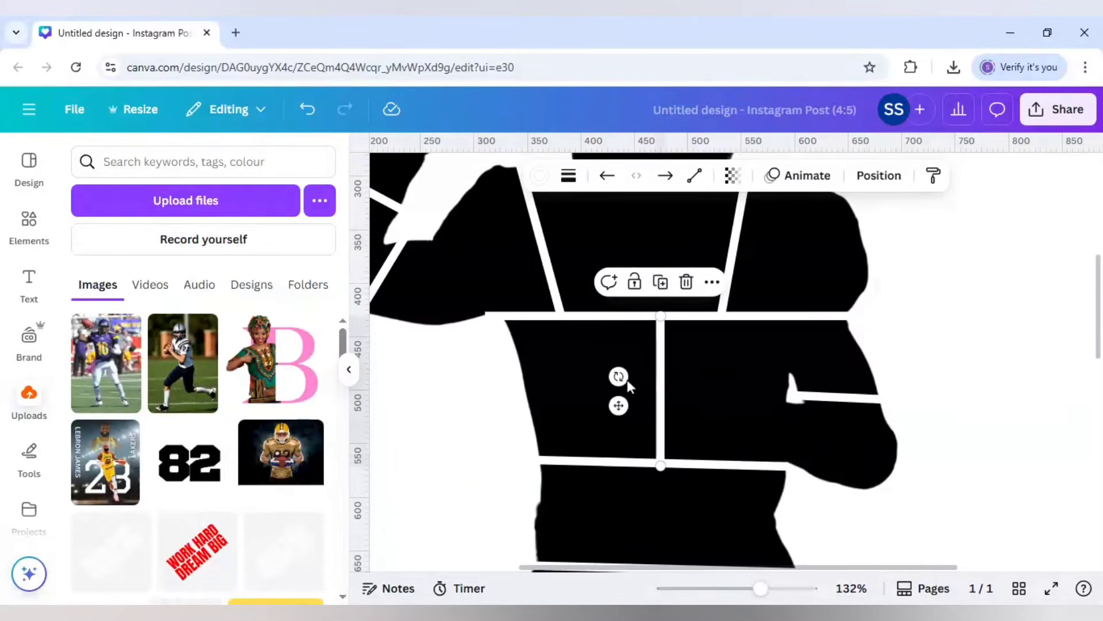
left_click(661, 291)
left_click_drag(776, 453, 747, 477)
left_click_drag(791, 389, 790, 316)
Duplicate the vertical mid-torso line and fit the copy between the lower torso line and the waist line
scroll(661, 322, "down", 3)
left_click(660, 276)
left_click(660, 338)
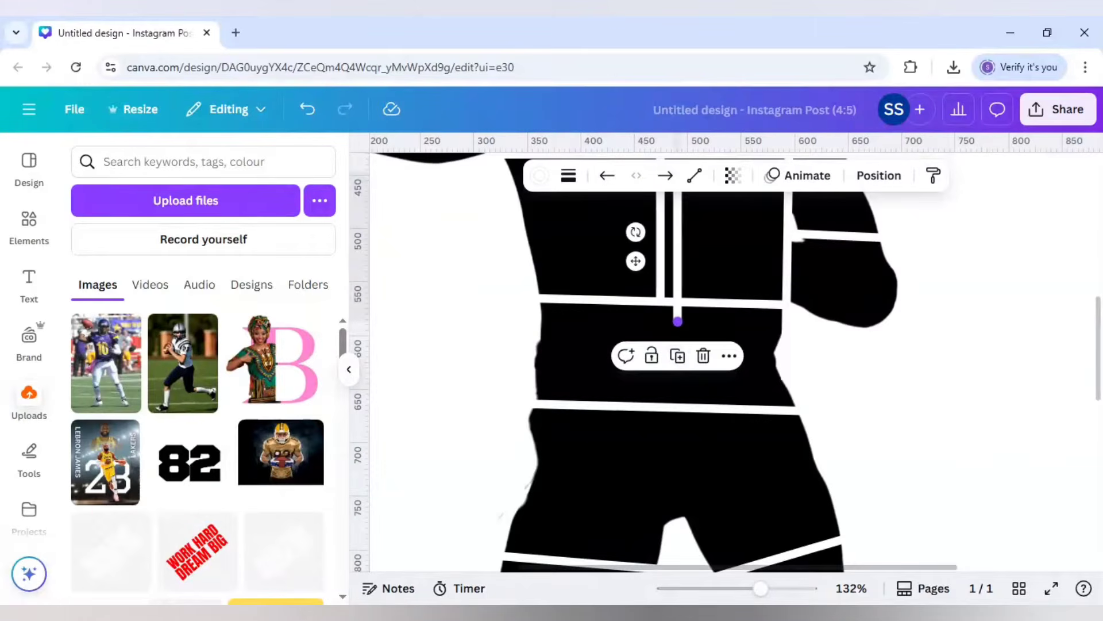
left_click_drag(678, 321, 688, 448)
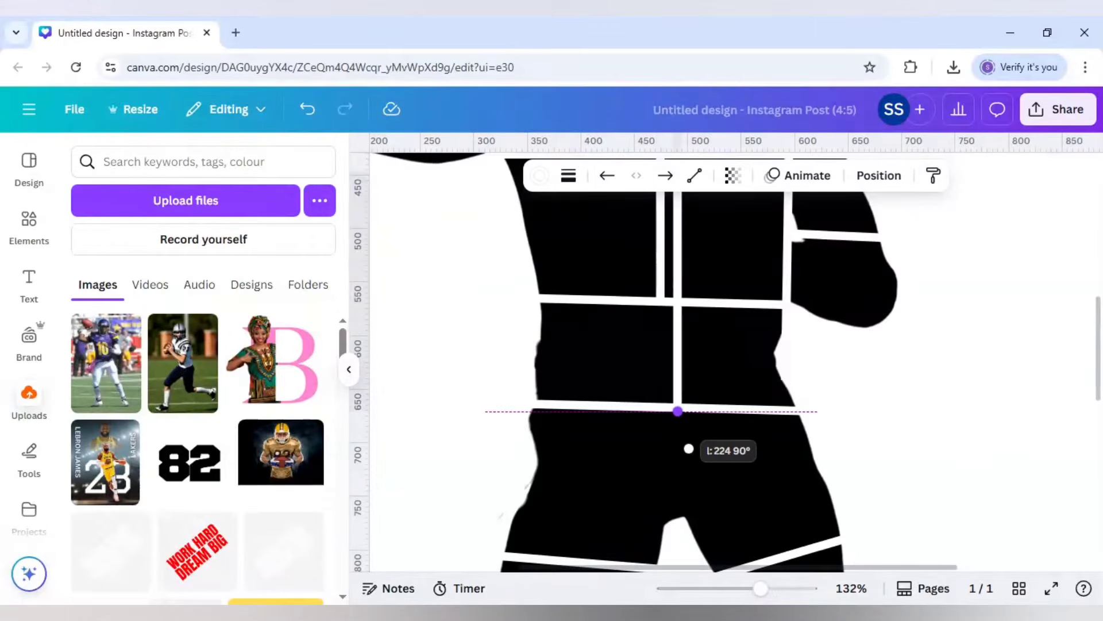
left_click_drag(677, 411, 678, 411)
scroll(677, 409, "up", 3)
left_click_drag(677, 335, 677, 462)
scroll(677, 463, "down", 3)
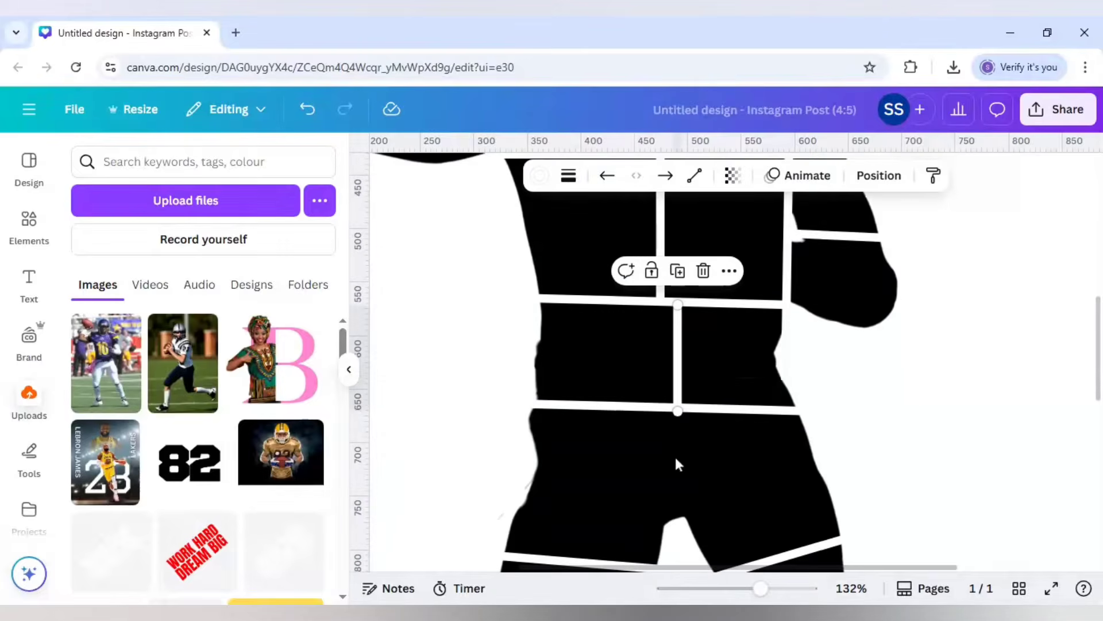
Duplicate the short waist divider and run the copy from the waist line to the crotch with a slight tilt
scroll(675, 457, "down", 2)
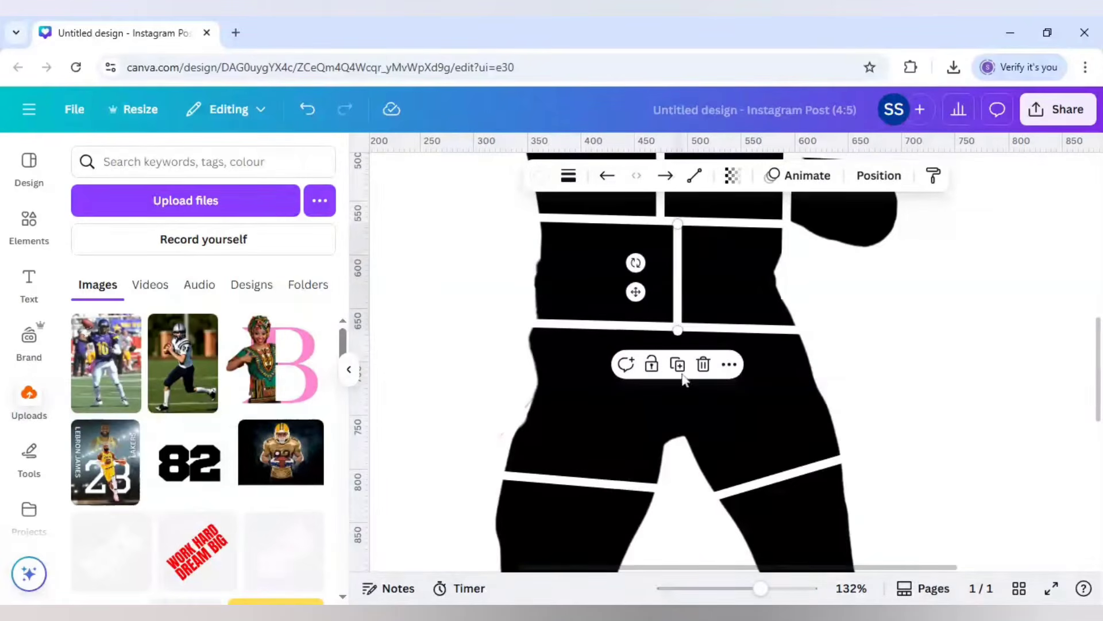
left_click(679, 366)
left_click_drag(718, 407, 685, 383)
left_click_drag(682, 428, 678, 442)
left_click(874, 424)
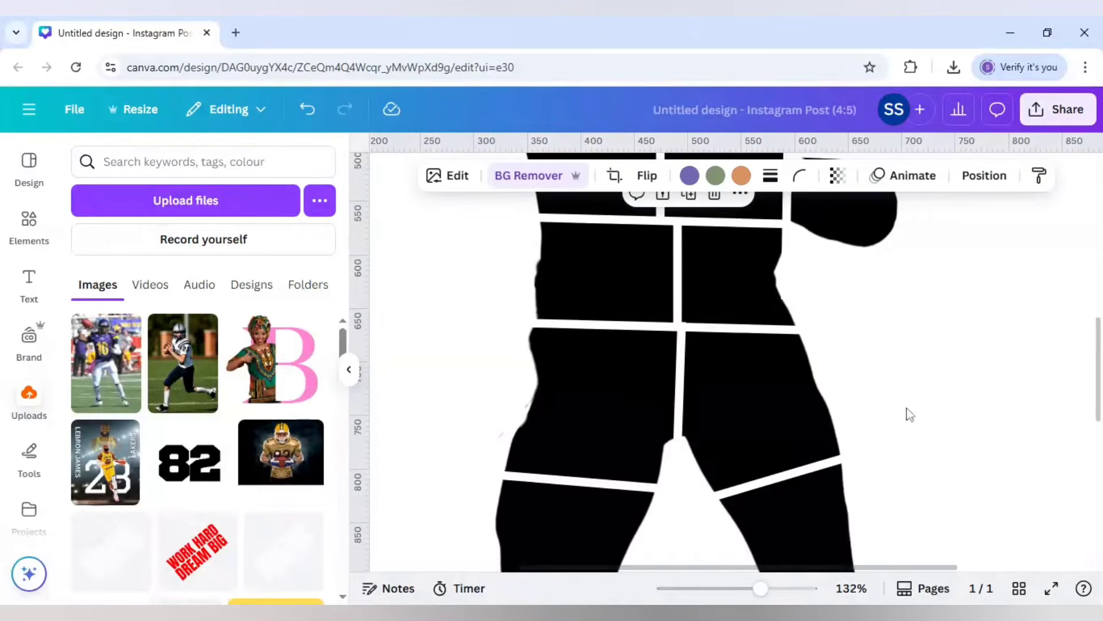
left_click(682, 333)
left_click_drag(683, 325, 688, 330)
left_click(900, 361)
Download the sectioned silhouette design as a PNG
key("ctrl+alt+0")
scroll(916, 471, "down", 1)
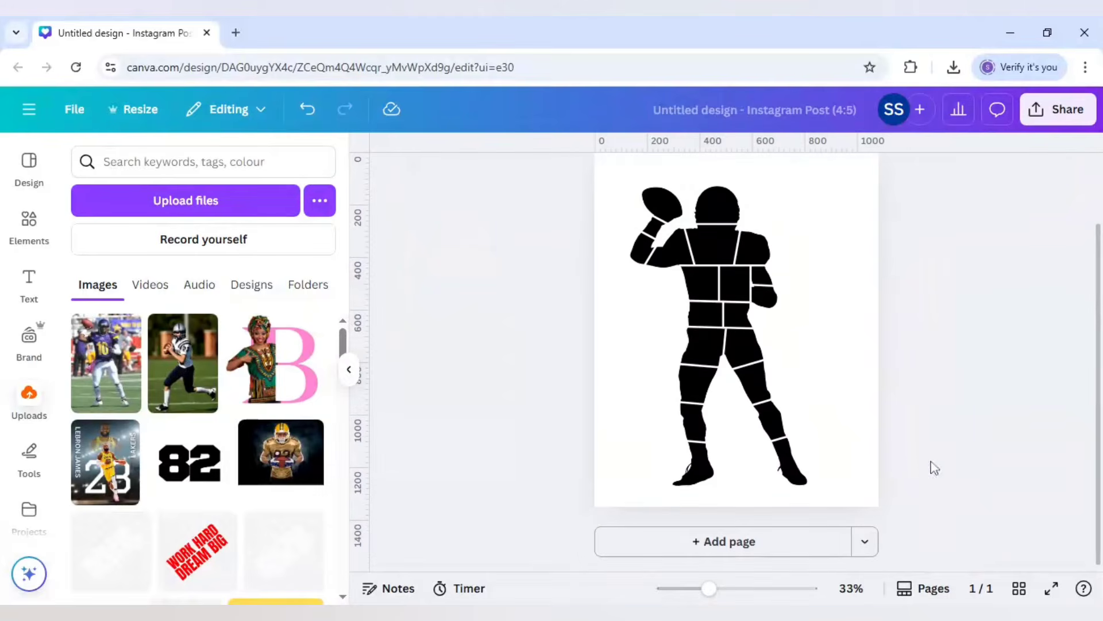
left_click(1059, 122)
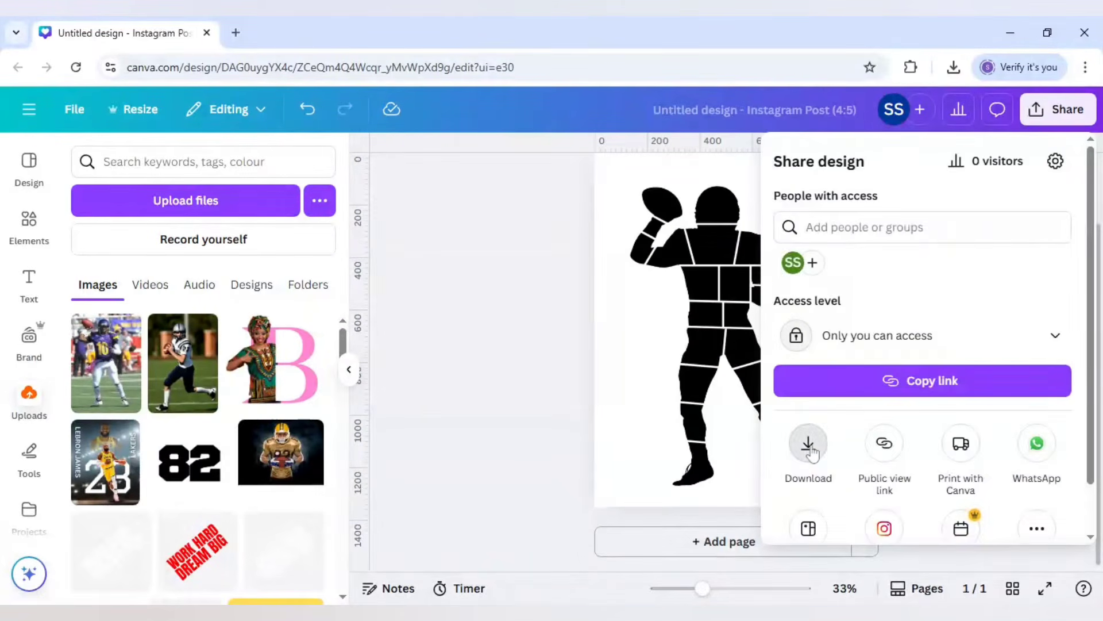
left_click(808, 445)
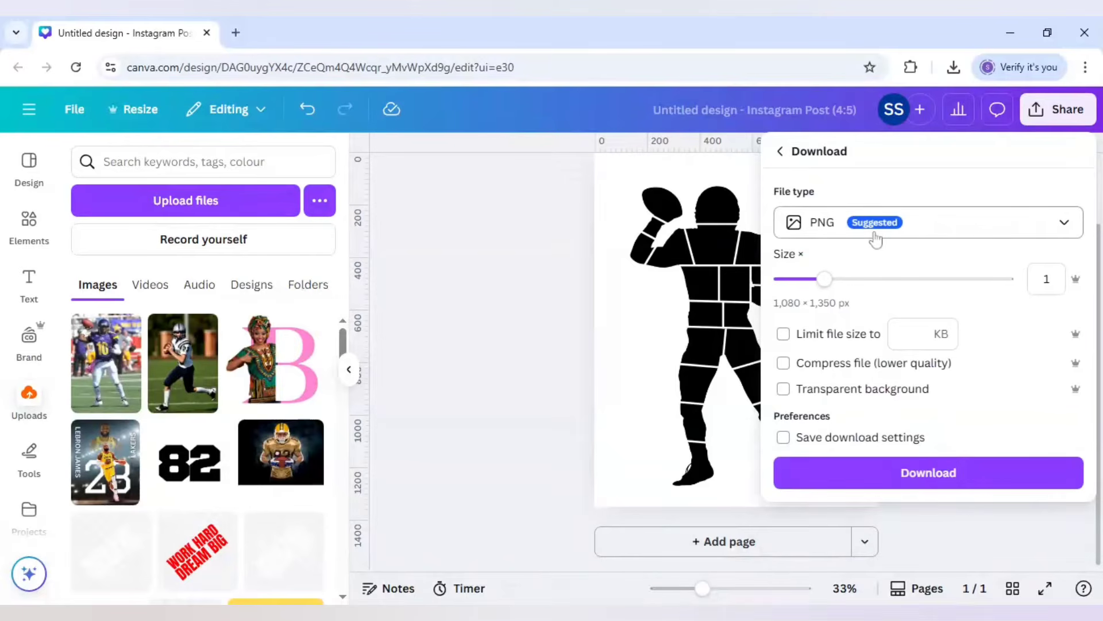
left_click(894, 480)
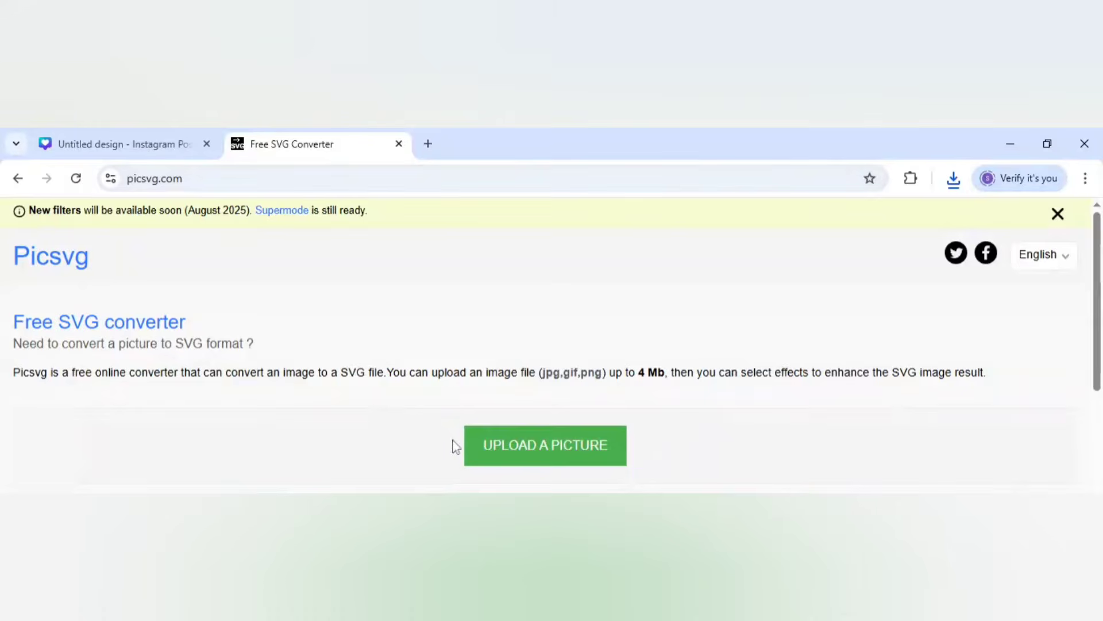
Convert the downloaded silhouette picture in Picsvg with the Internal 3 filter and download the SVG
left_click(506, 451)
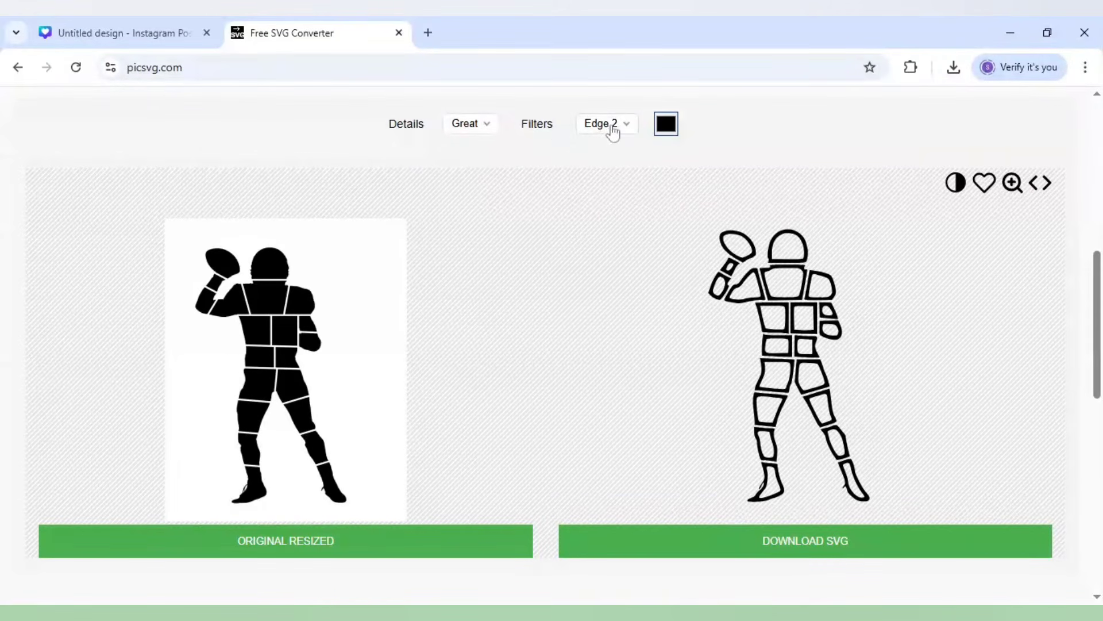
left_click(613, 132)
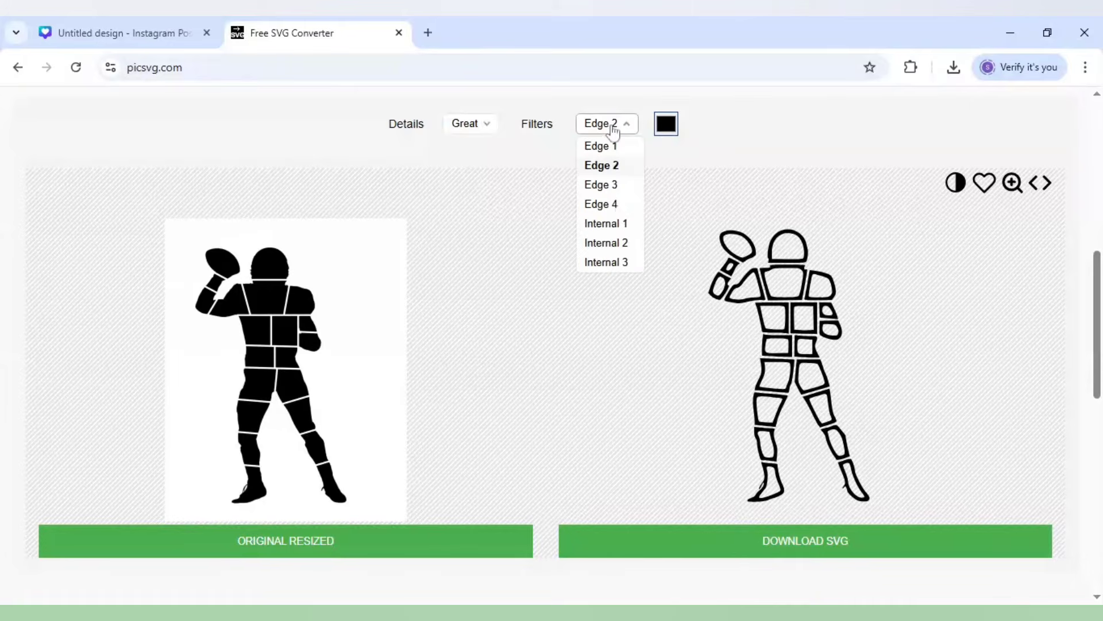
left_click(619, 263)
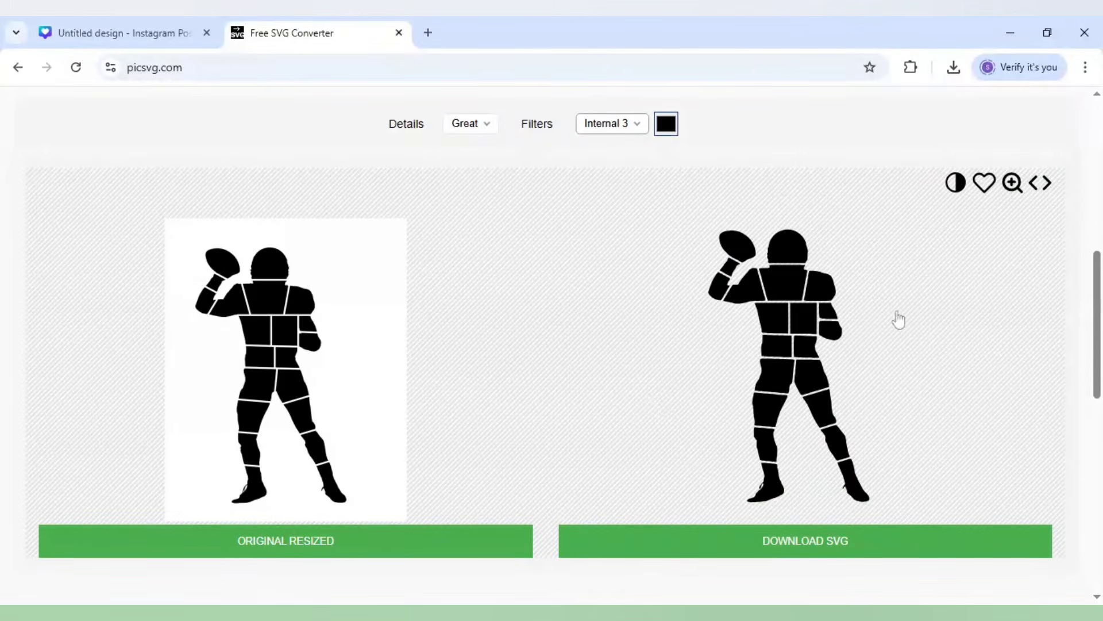
left_click(812, 551)
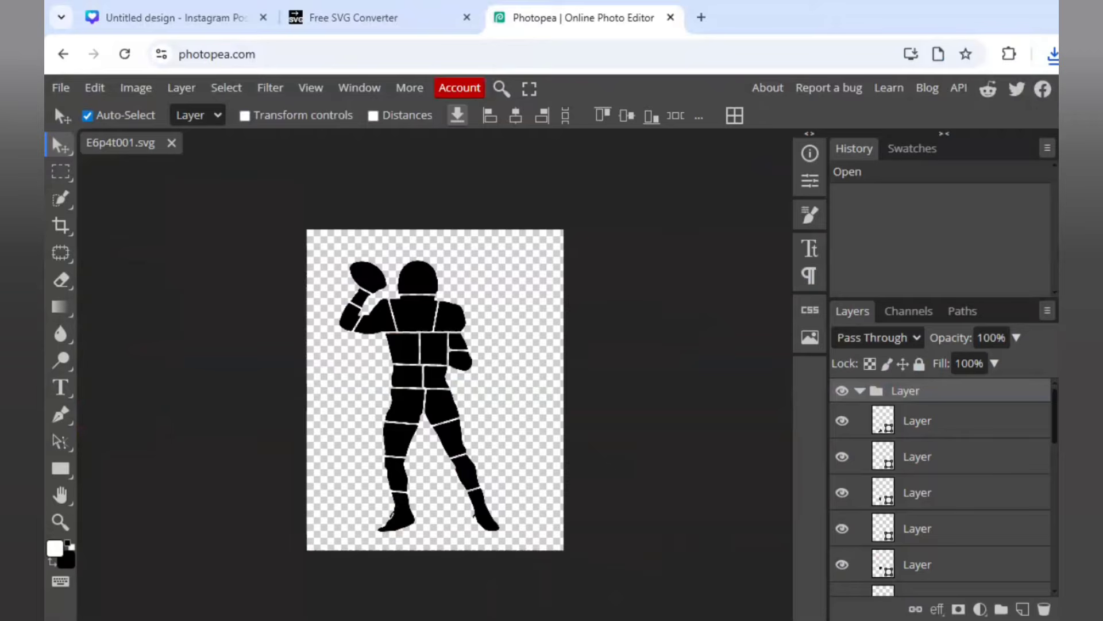
Switch to the SVG in Photopea and toggle the visibility of the first three layers to see which body sections they hold
left_click(968, 436)
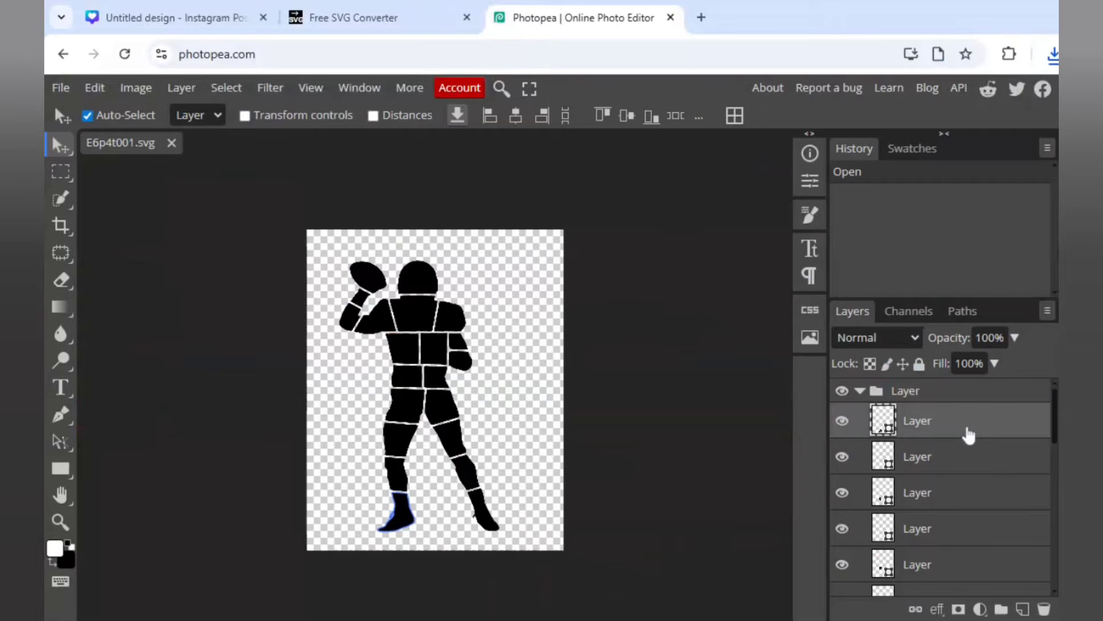
left_click(842, 422)
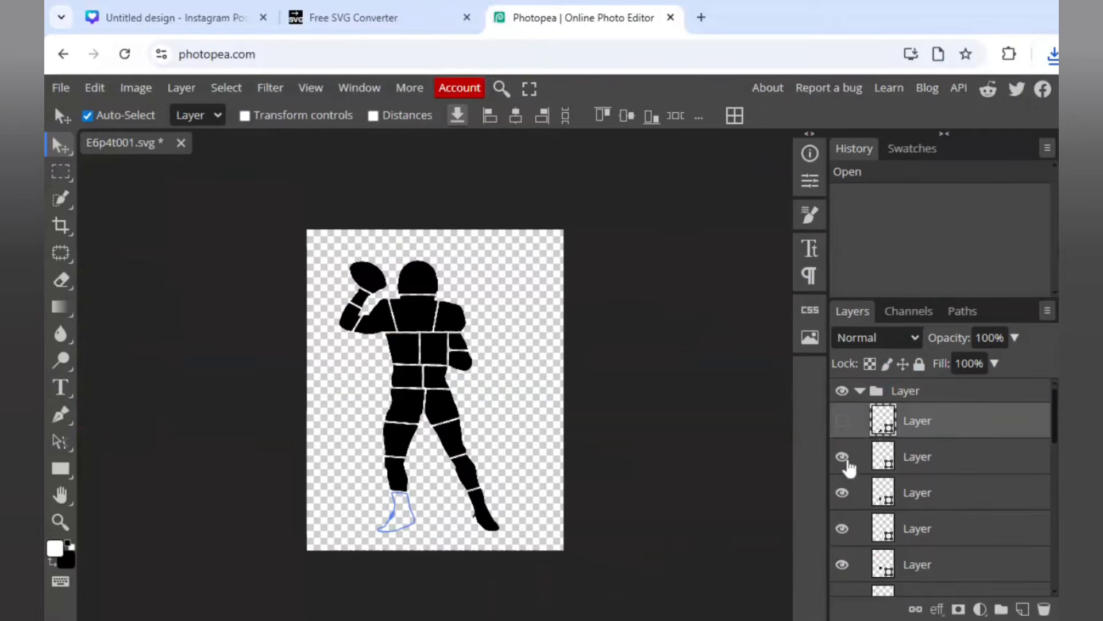
left_click(842, 424)
left_click(843, 457)
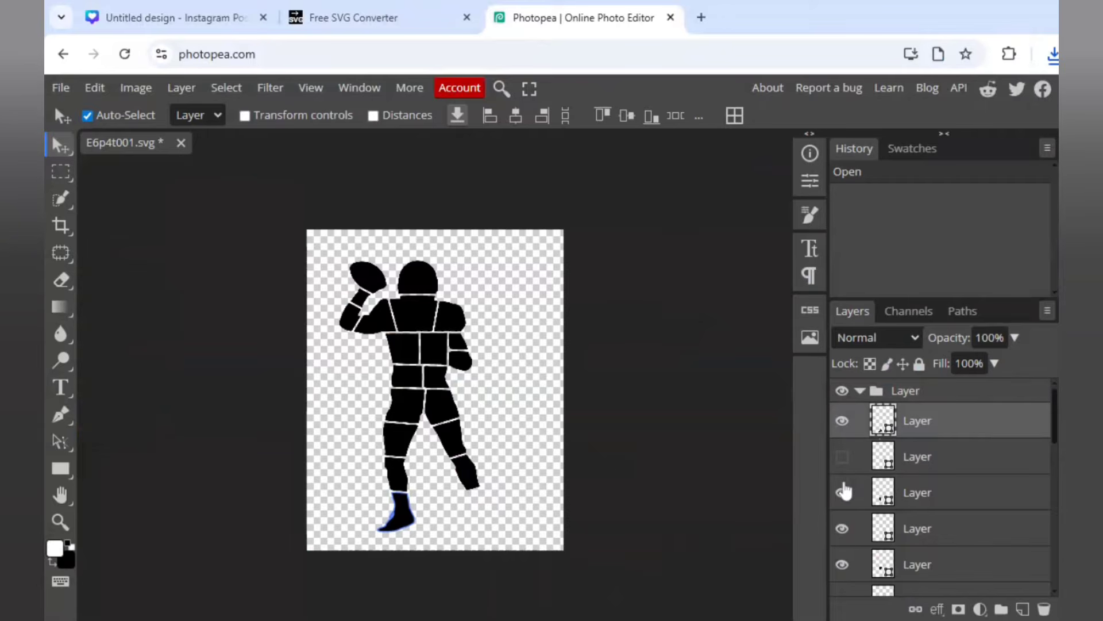
left_click(842, 493)
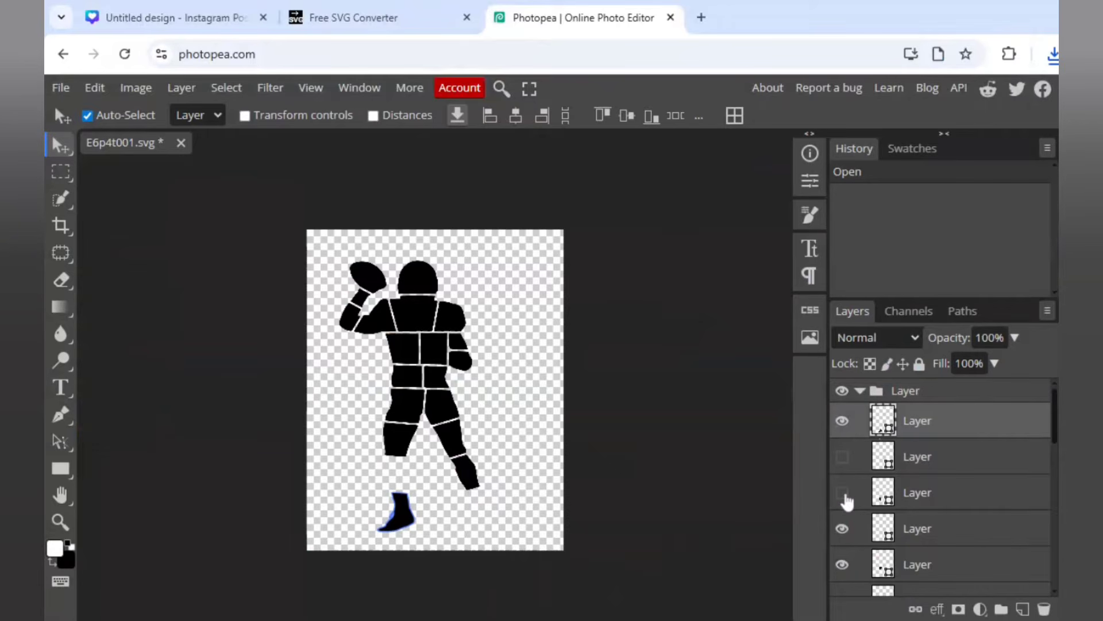
left_click(842, 457)
left_click(842, 493)
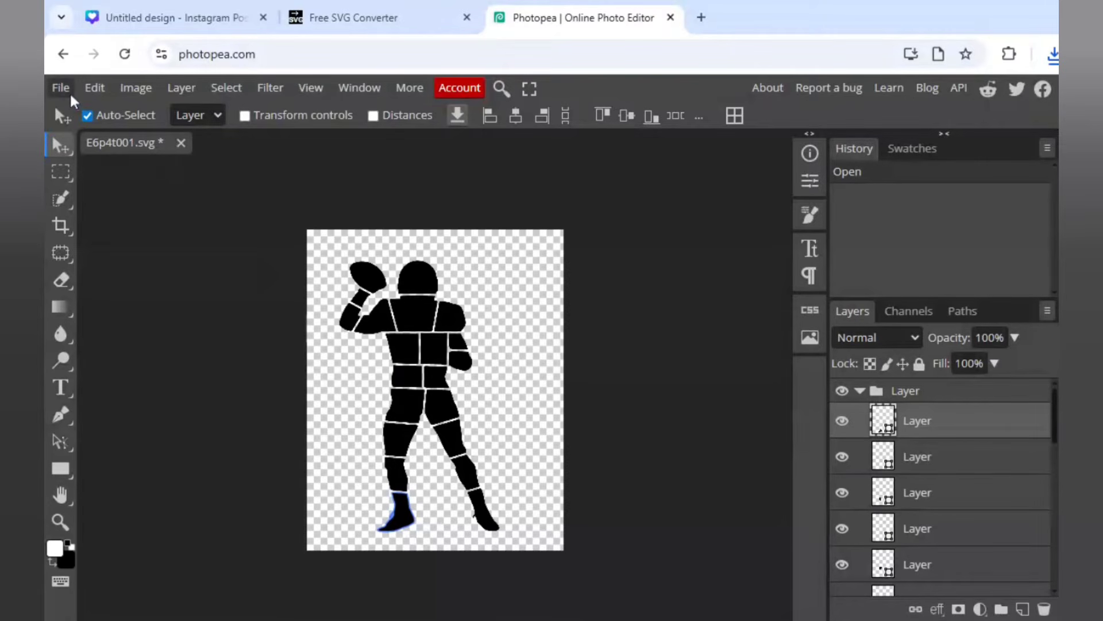
Place the green SENIOR (10) image above the first foot layer, enlarge it to 98.25% to cover the canvas, and make it a clipping mask
left_click(66, 91)
left_click(92, 166)
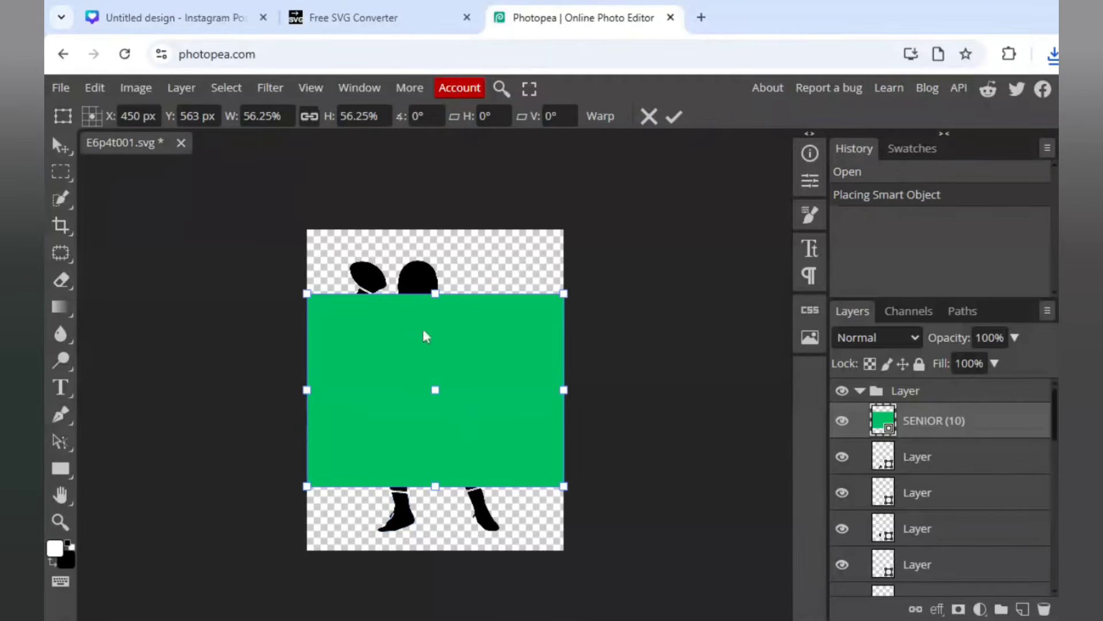
left_click_drag(436, 291, 443, 226)
left_click_drag(438, 487, 438, 562)
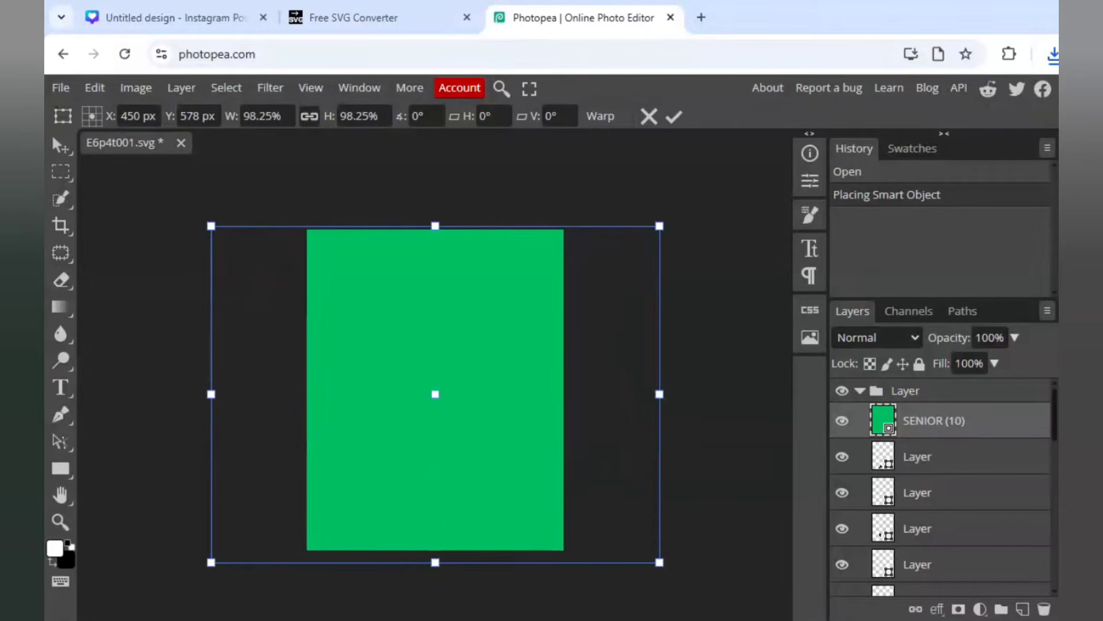
right_click(947, 432)
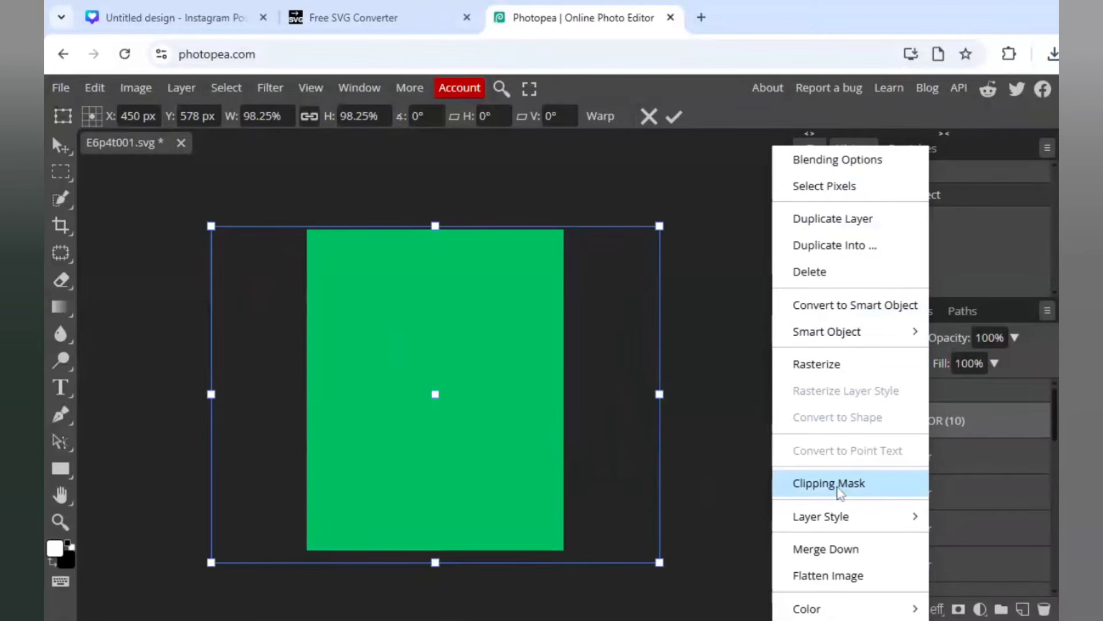
left_click(891, 485)
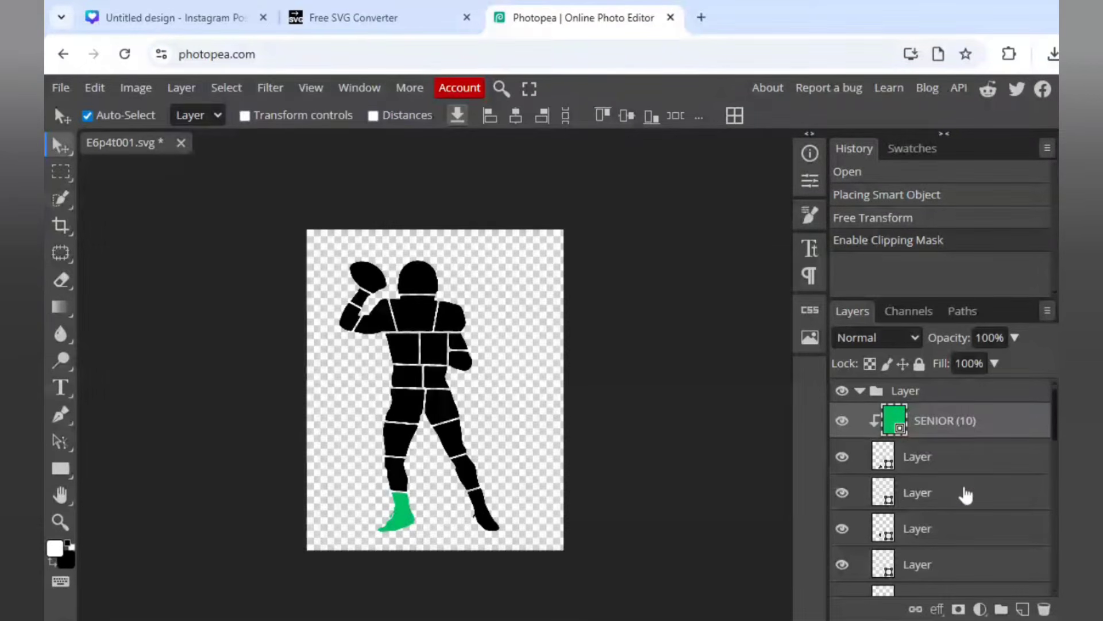
Duplicate the clipped green layer and move copies above the other foot's layer and the lower-leg layers
right_click(993, 435)
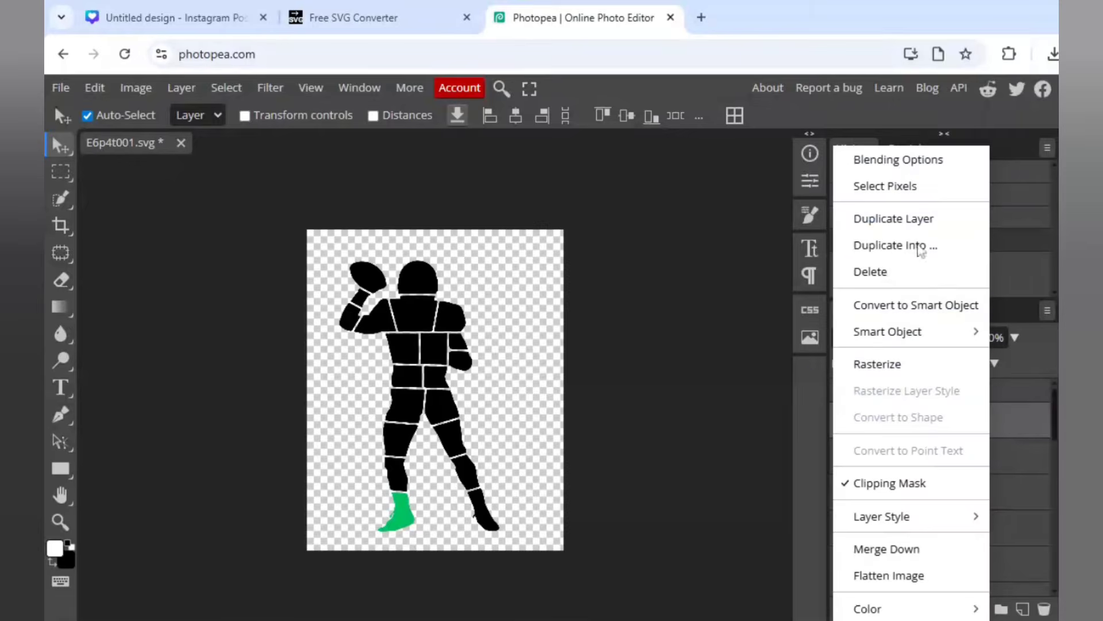
left_click(913, 223)
left_click_drag(977, 422, 980, 517)
right_click(980, 517)
left_click(858, 219)
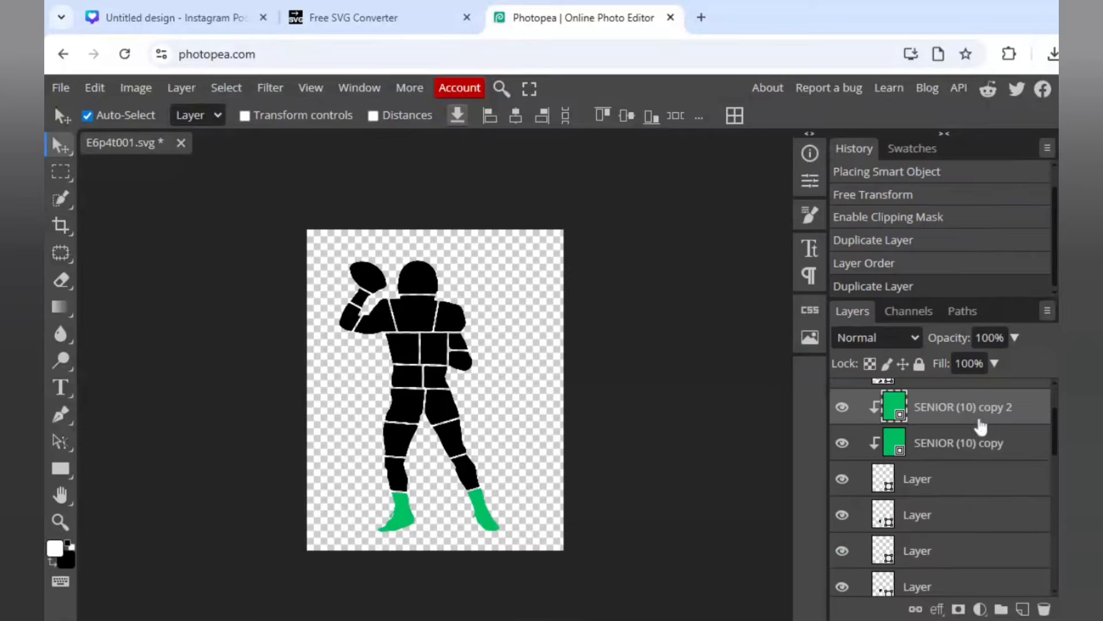
left_click_drag(977, 424, 967, 554)
right_click(978, 489)
left_click(858, 219)
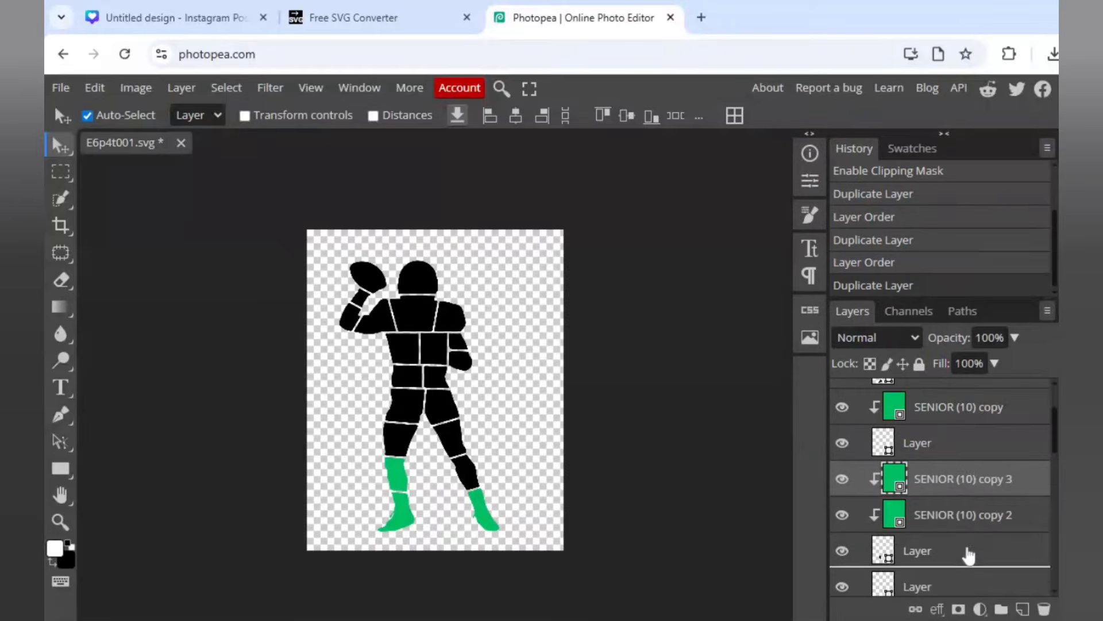
Duplicate the clipped green layer and place copies above the two thigh section layers
right_click(953, 469)
left_click(857, 218)
left_click_drag(961, 468, 960, 554)
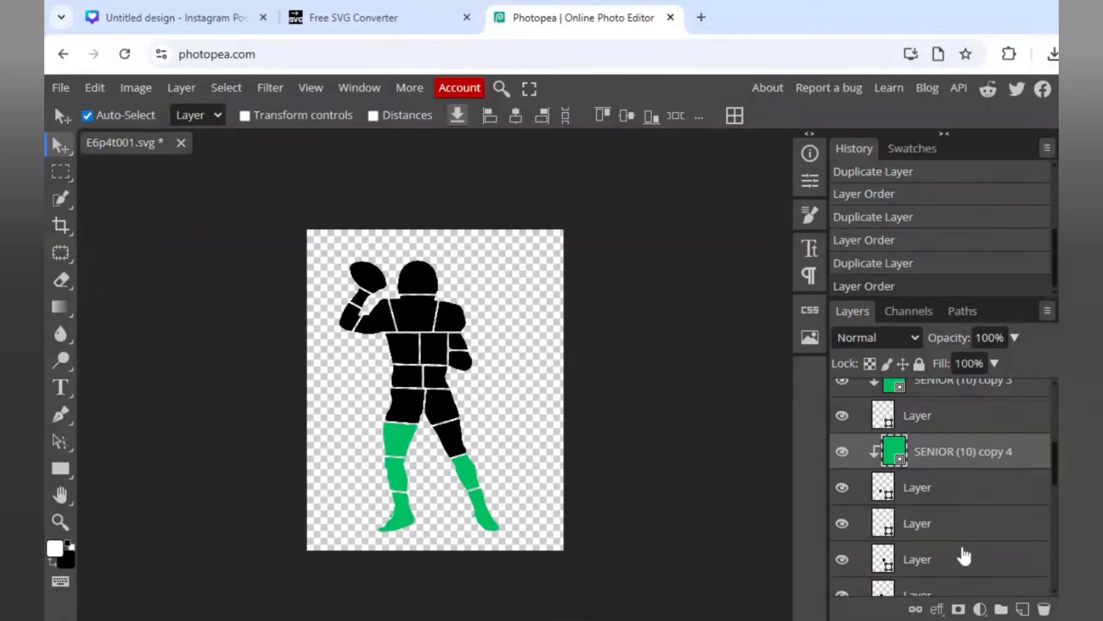
right_click(954, 454)
left_click(858, 218)
left_click_drag(945, 471, 956, 554)
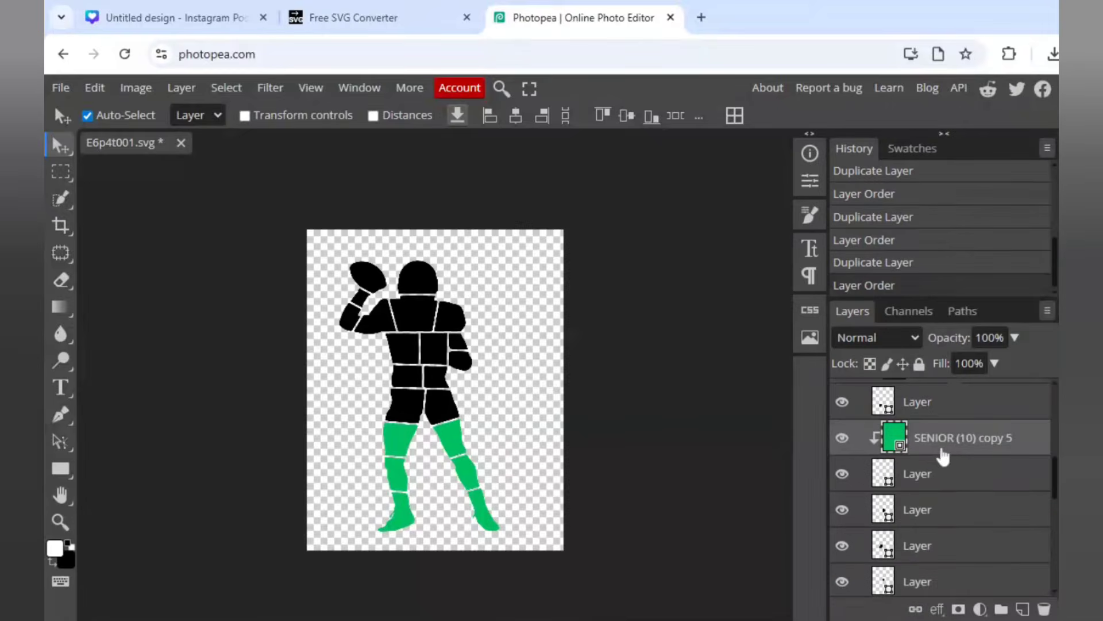
Duplicate the clipped green layer for the two hip sections, placing each copy above its section's layer
right_click(943, 456)
left_click(860, 219)
left_click_drag(964, 473, 965, 562)
right_click(952, 509)
left_click(860, 219)
Add copies of the clipped green layer above the two waist section layers
right_click(954, 473)
left_click(859, 218)
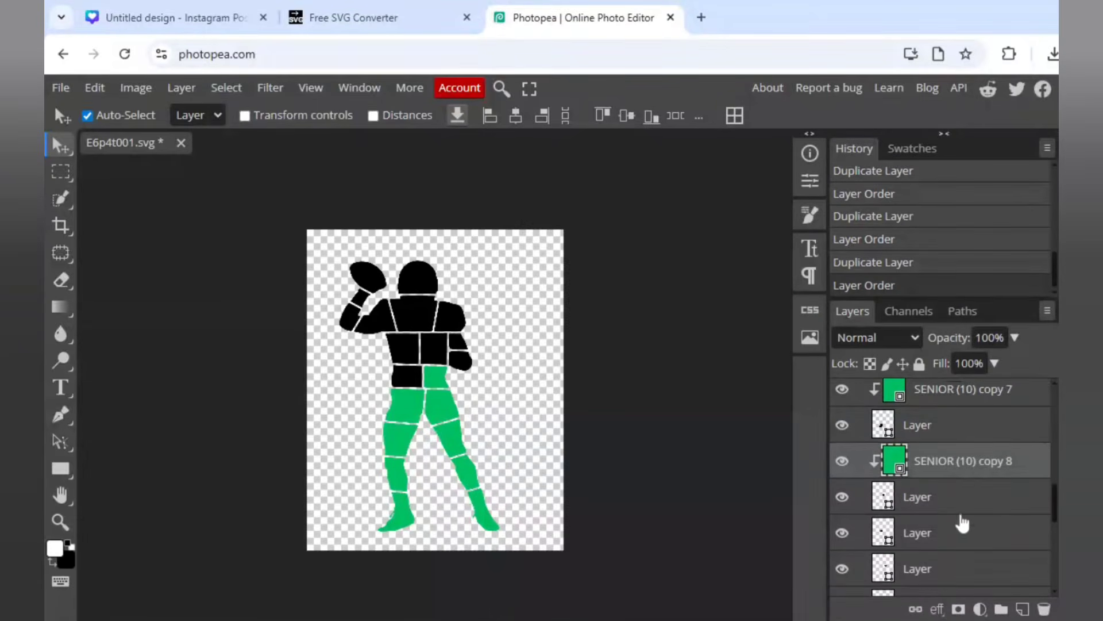
right_click(957, 459)
left_click(859, 218)
left_click_drag(965, 506, 966, 552)
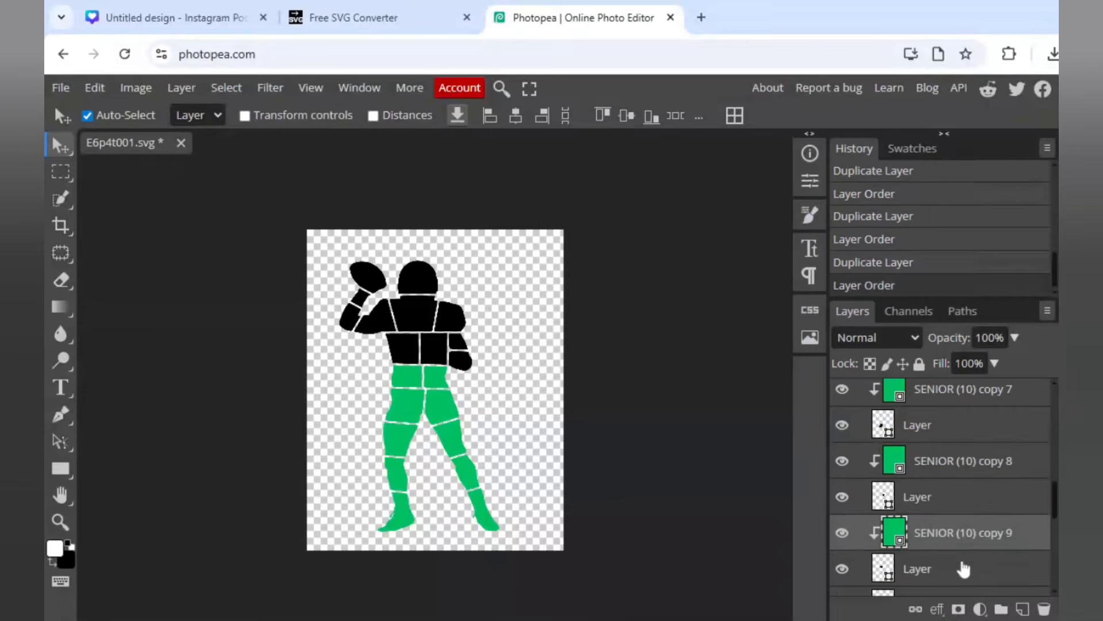
Cover both lowered-arm sections below the chest line with further copies of the clipped green layer
scroll(965, 551, "down", 2)
right_click(957, 448)
left_click(860, 219)
left_click_drag(977, 454, 971, 526)
right_click(971, 526)
left_click(867, 218)
Duplicate the clipped green layer for the two torso sections directly below the chest, placing each copy above its section's layer
right_click(961, 499)
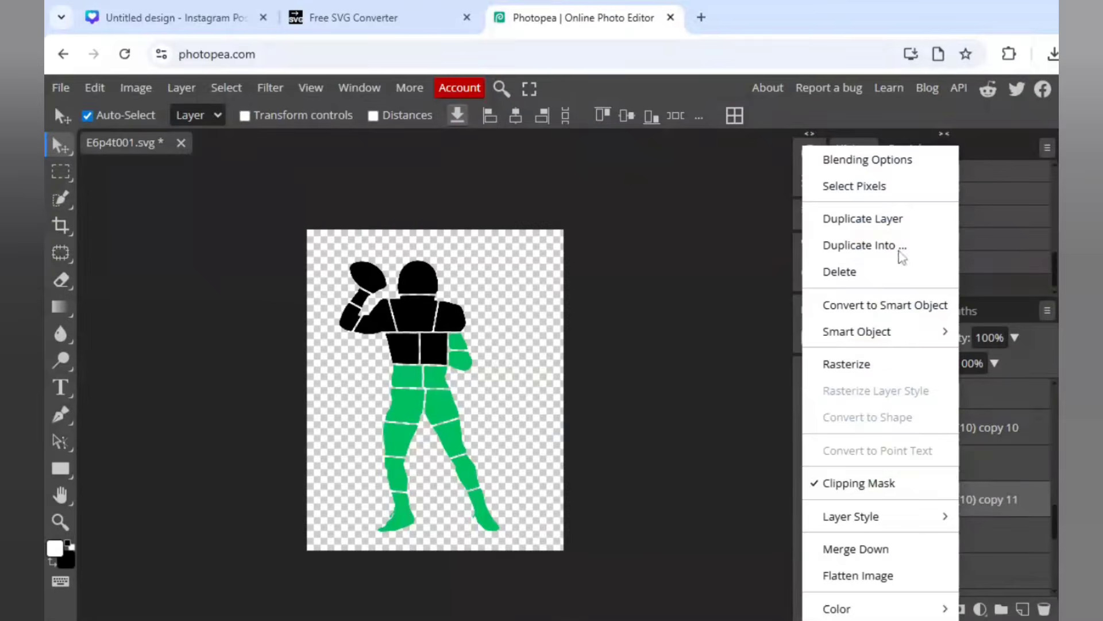
left_click(862, 218)
left_click_drag(931, 491, 943, 572)
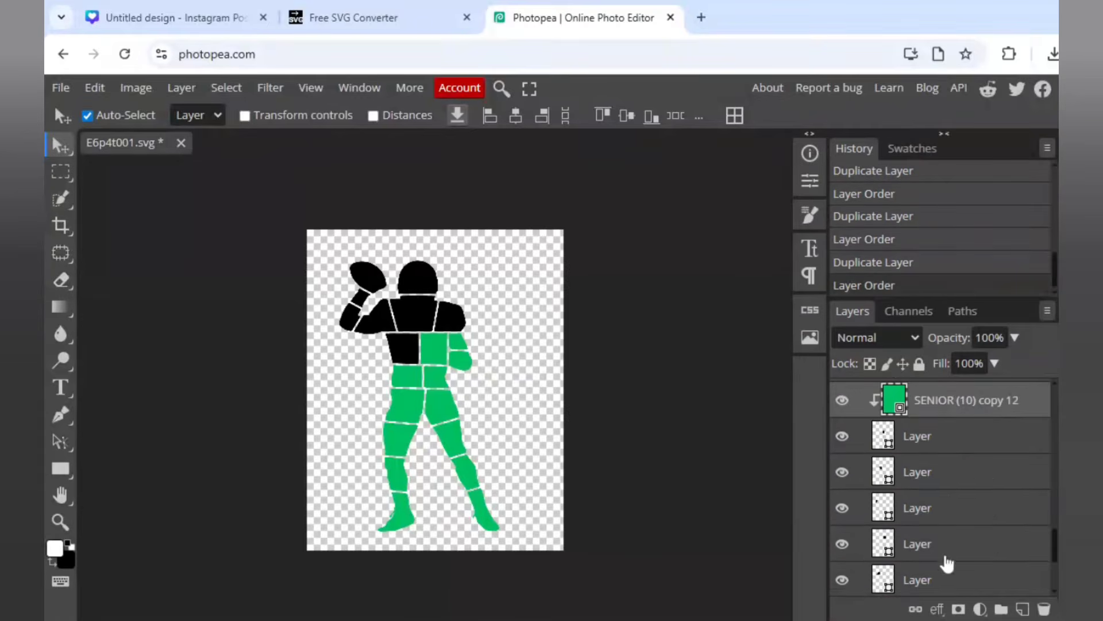
right_click(948, 400)
left_click(856, 218)
right_click(948, 472)
left_click_drag(955, 497, 972, 557)
Add copies of the clipped green layer above the raised forearm section and the lowered arm's shoulder section
left_click(867, 219)
scroll(965, 489, "down", 1)
right_click(955, 459)
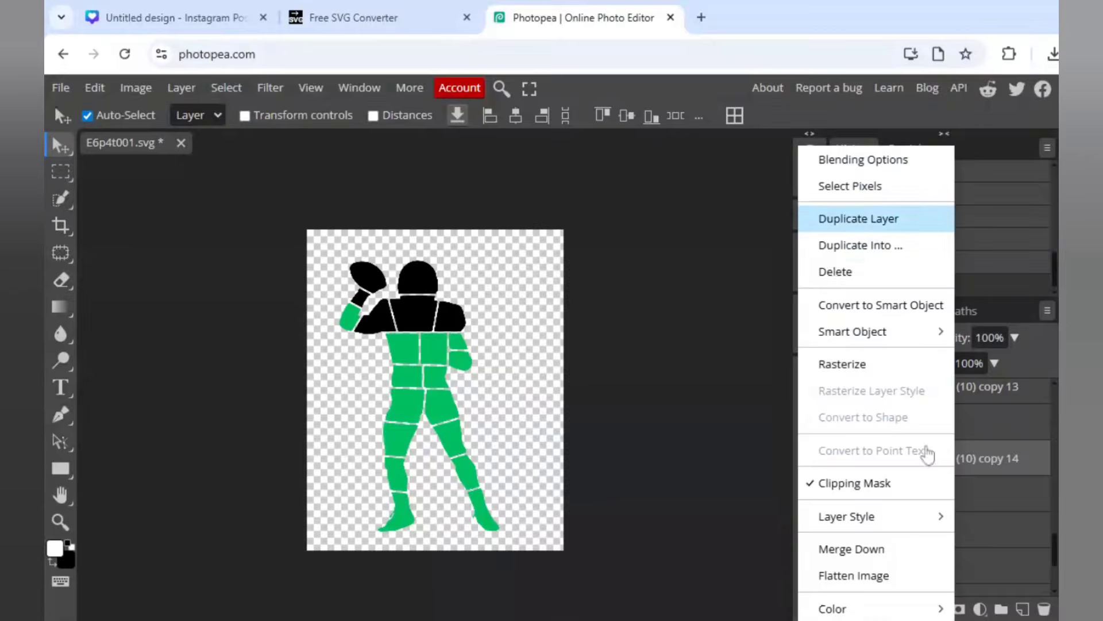
left_click(865, 219)
left_click_drag(943, 459, 947, 536)
Cover the remaining chest, raised-arm, helmet and football sections with further copies of the clipped green layer
right_click(943, 530)
left_click(846, 218)
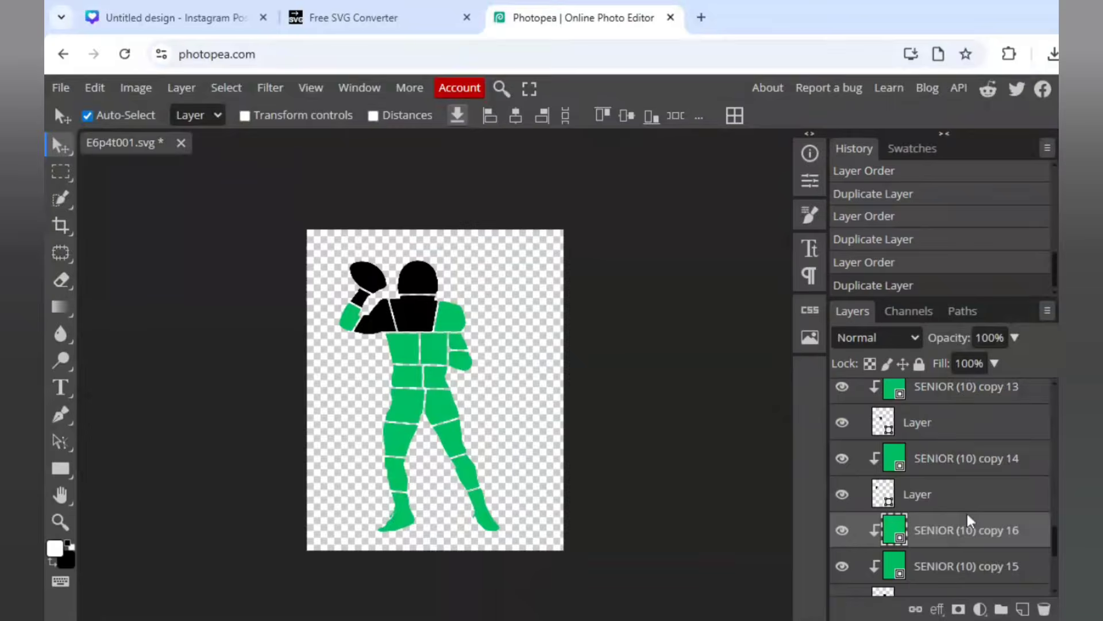
scroll(971, 488, "down", 2)
scroll(976, 456, "up", 1)
left_click_drag(975, 448, 955, 569)
right_click(964, 509)
left_click(868, 218)
right_click(976, 513)
left_click(885, 221)
right_click(959, 513)
left_click(884, 228)
right_click(952, 509)
left_click(857, 218)
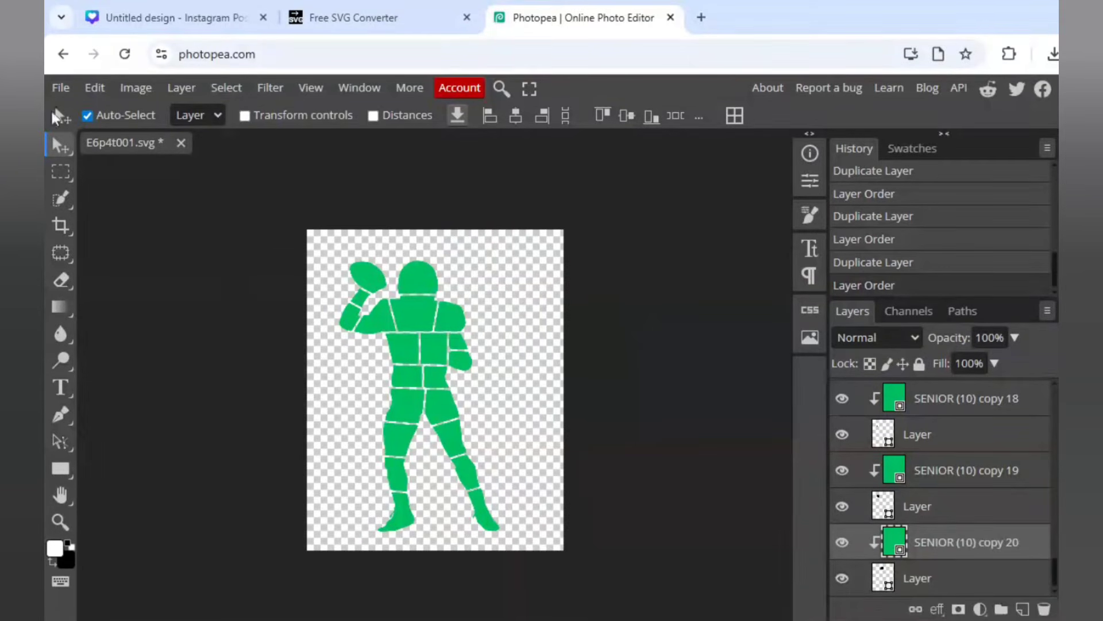
Save the finished green sectioned silhouette as a PSD file
left_click(61, 87)
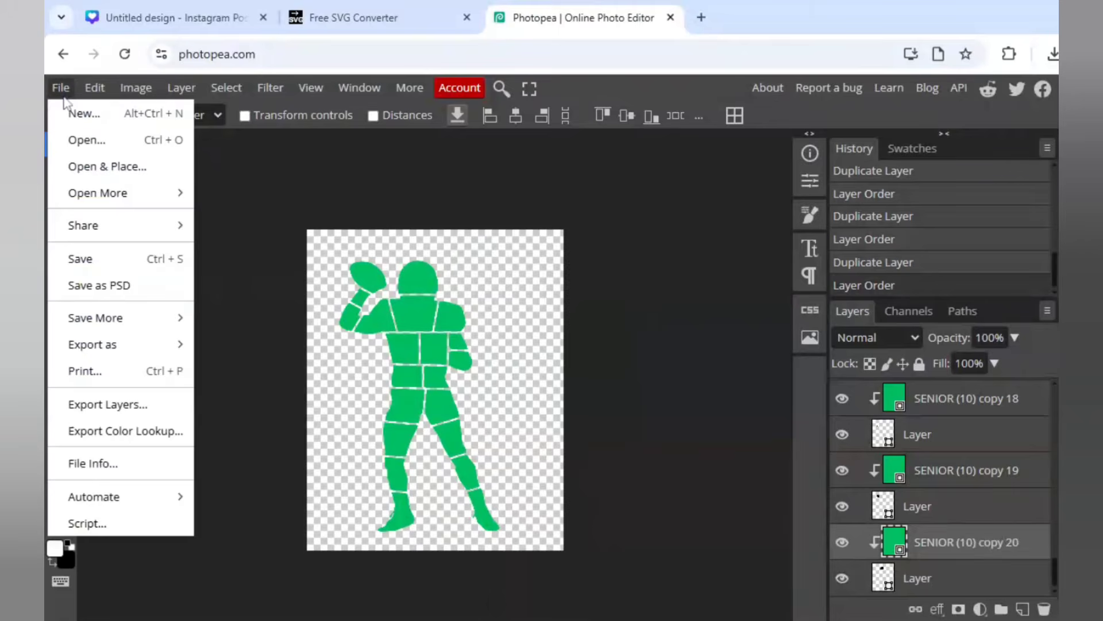
left_click(97, 286)
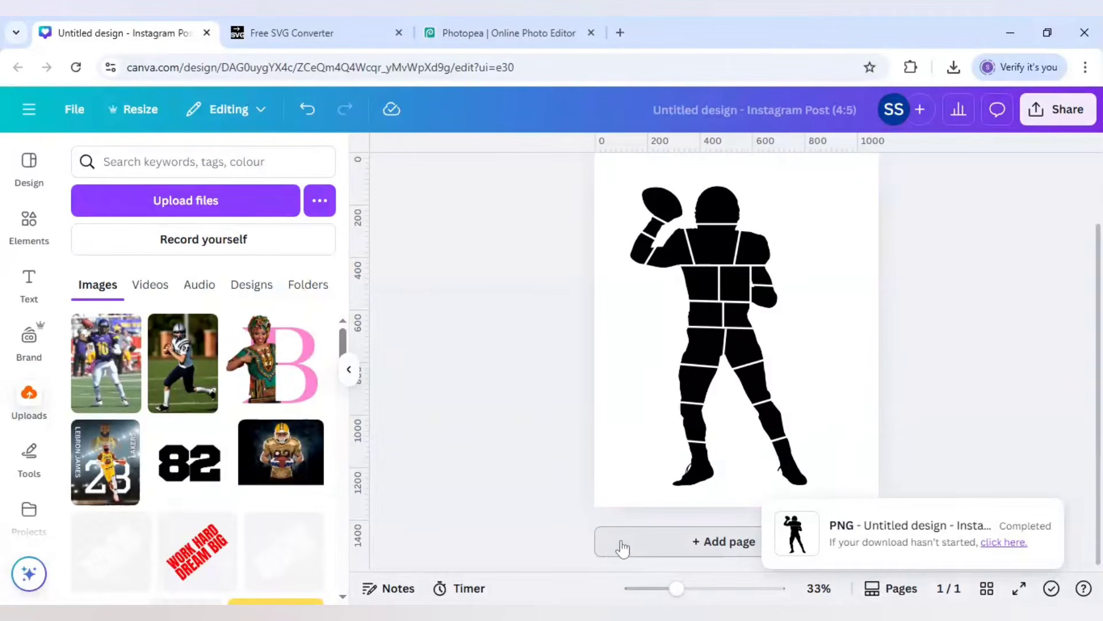
Switch to the Canva design, add a second page and place the uploaded E6p4t001.psd on it
left_click(623, 543)
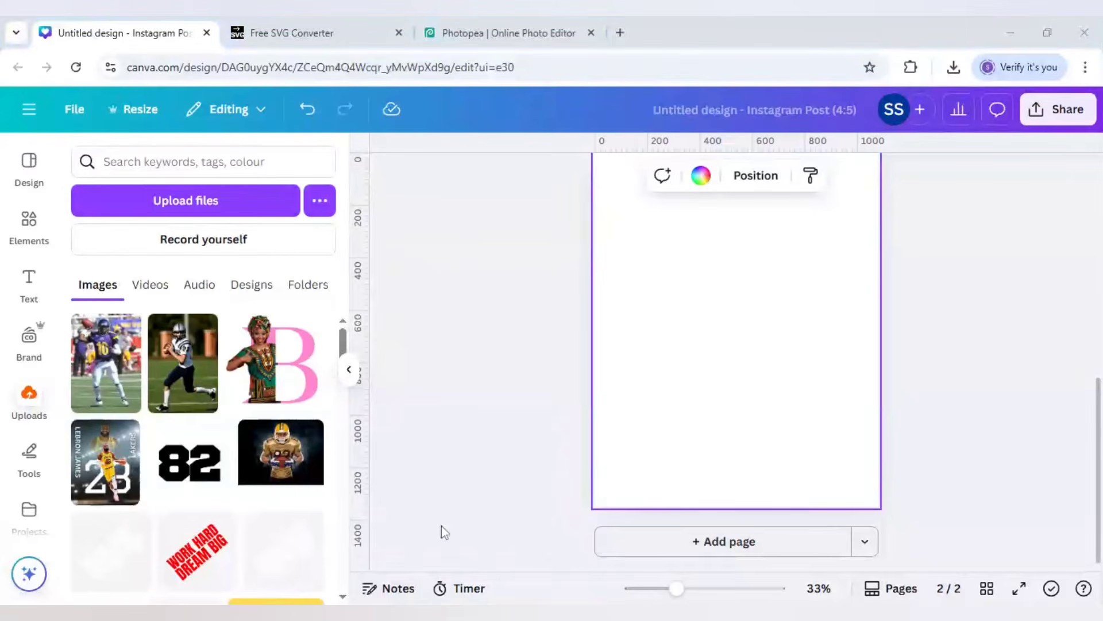
left_click_drag(441, 526, 454, 448)
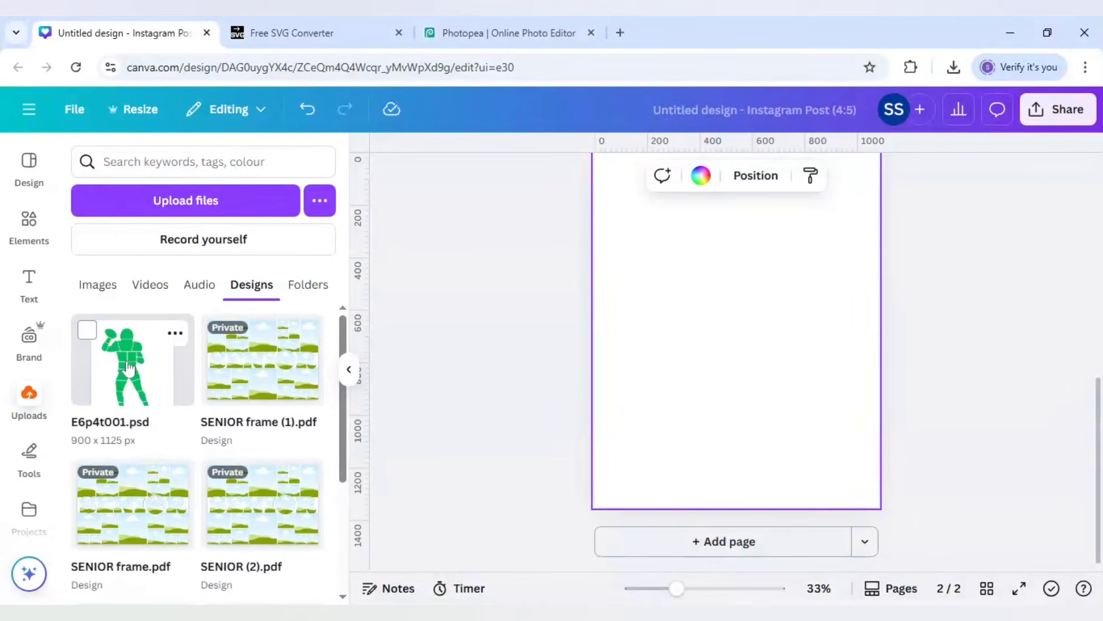
left_click(127, 368)
scroll(718, 341, "up", 2)
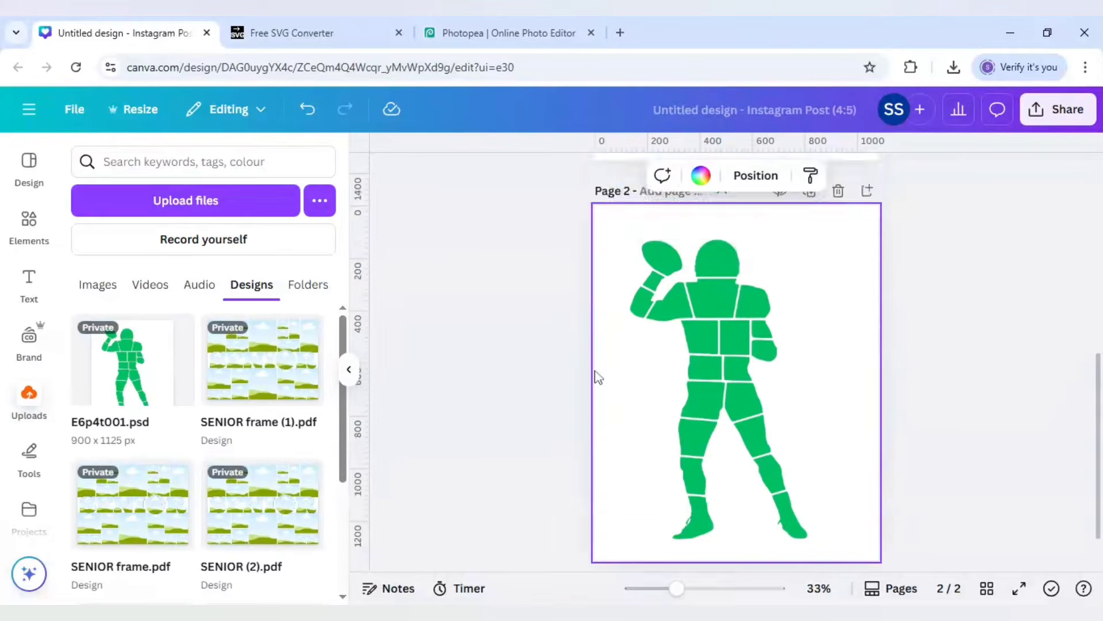
scroll(713, 310, "down", 2)
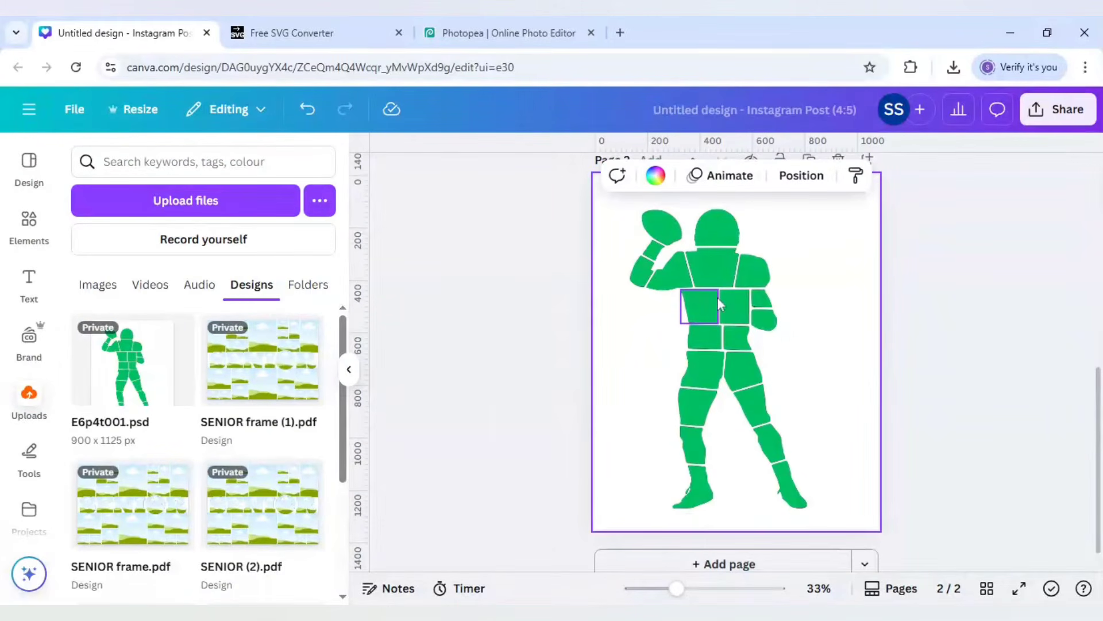
Delete only the green image from the helmet section, keeping its frame
left_click(716, 241)
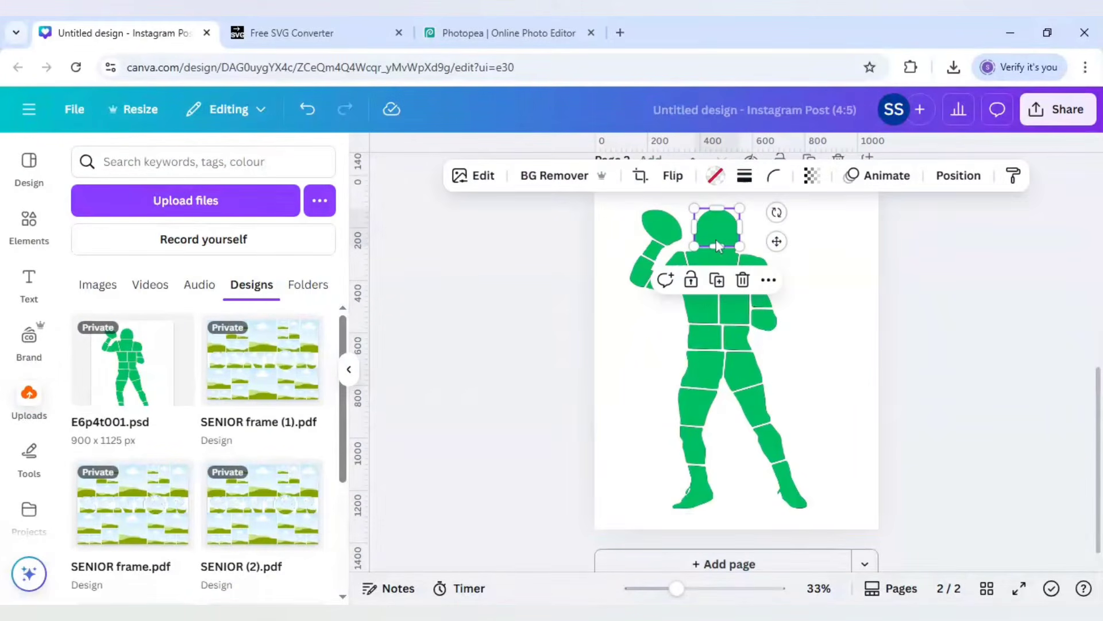
left_click(743, 281)
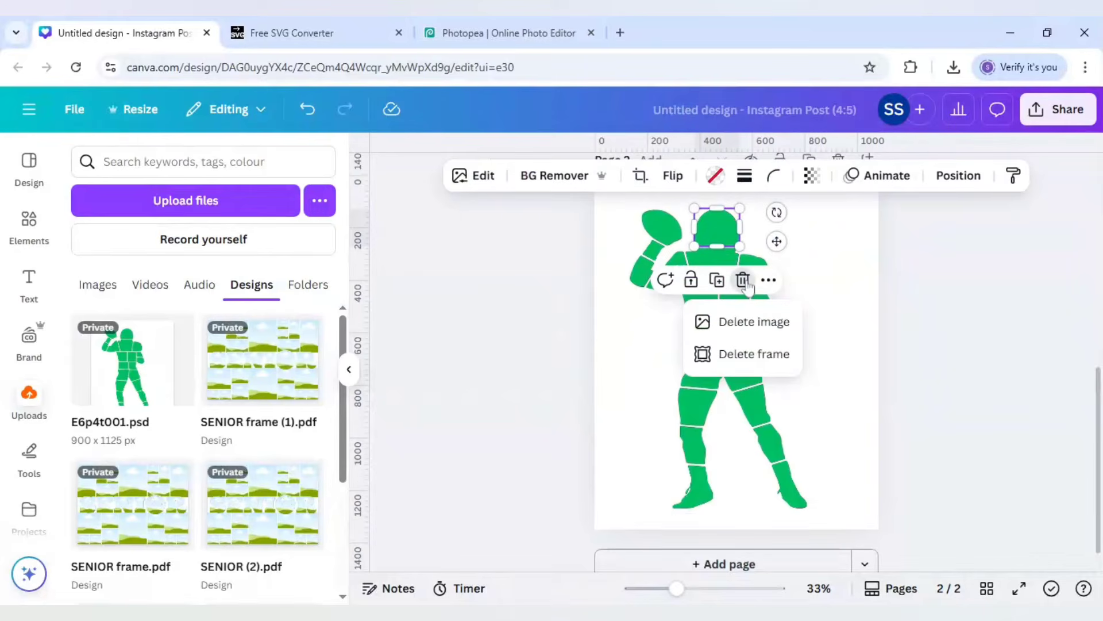
left_click(741, 323)
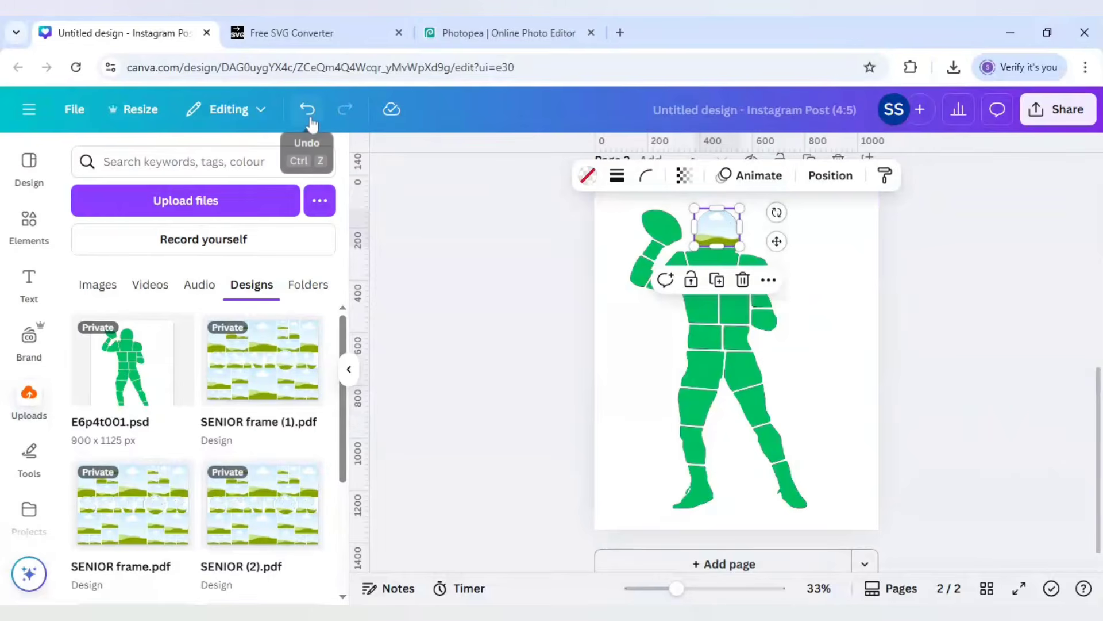
left_click(497, 240)
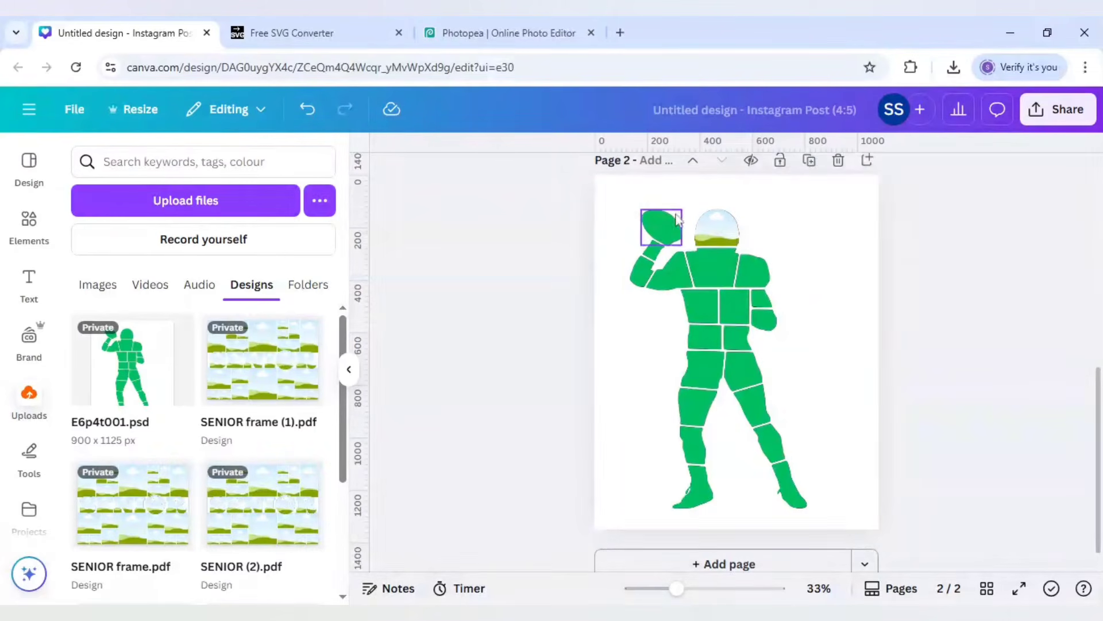
Delete the green fill images from the football and raised upper-arm frames
left_click(669, 233)
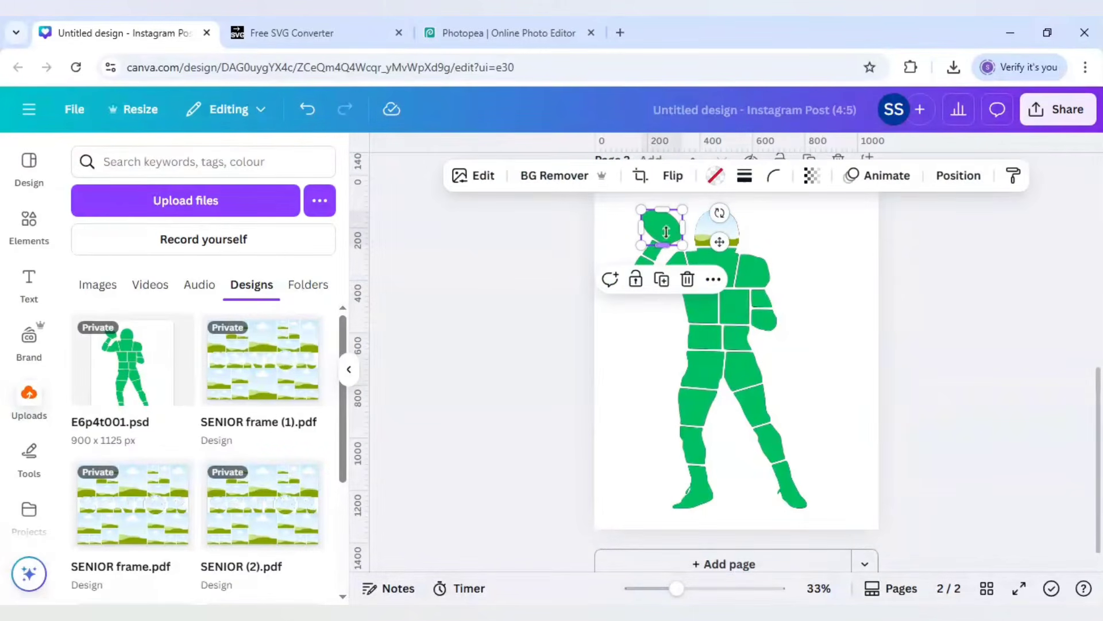
key("Delete")
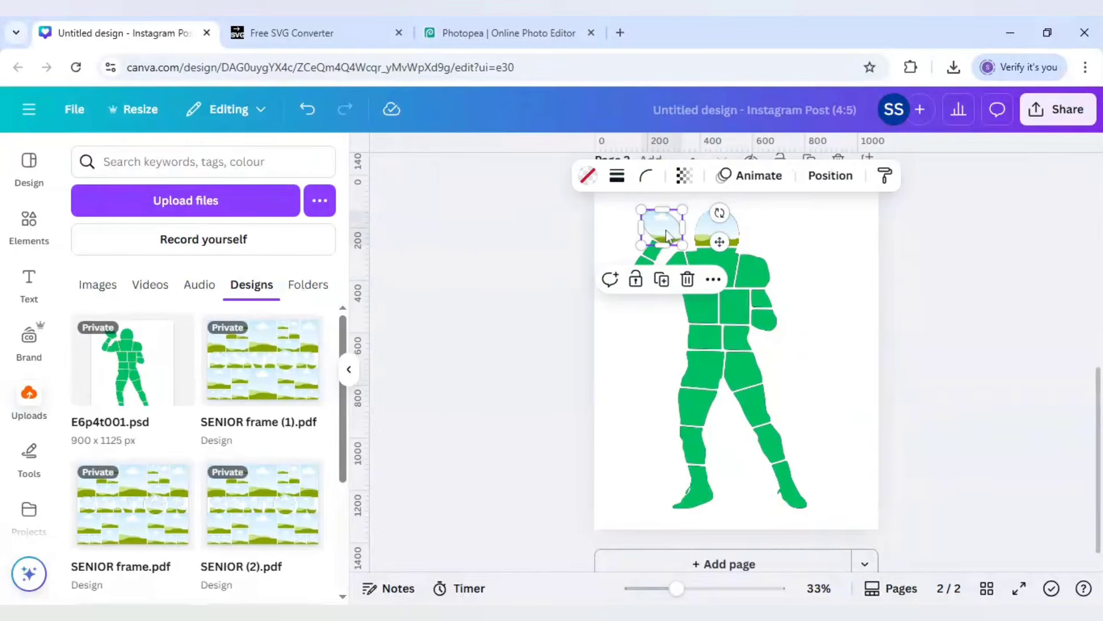
left_click(650, 252)
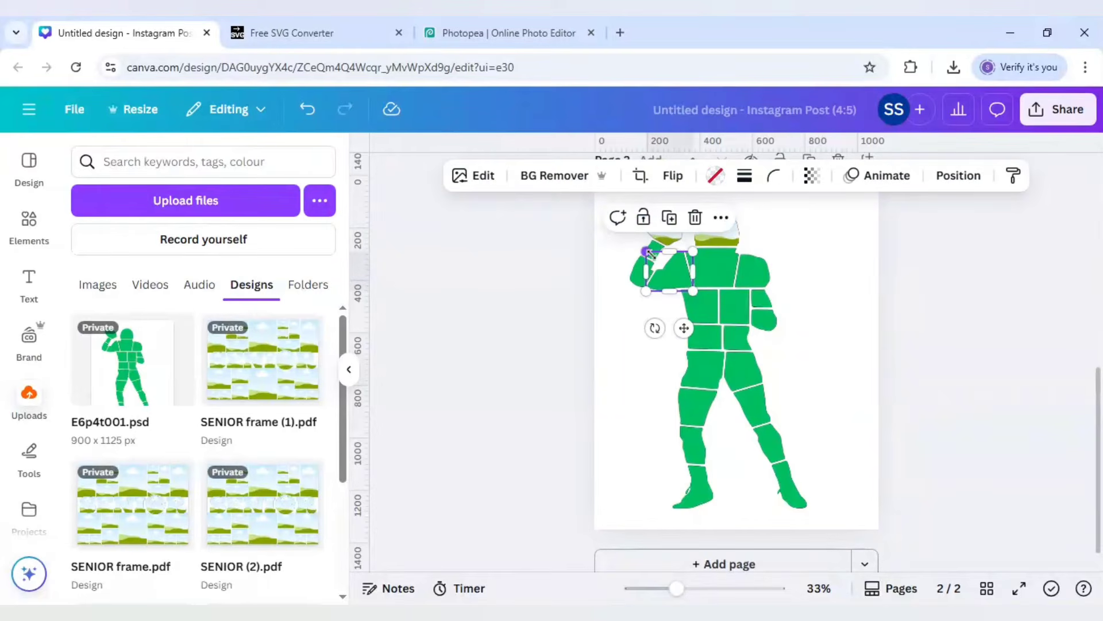
key("Delete")
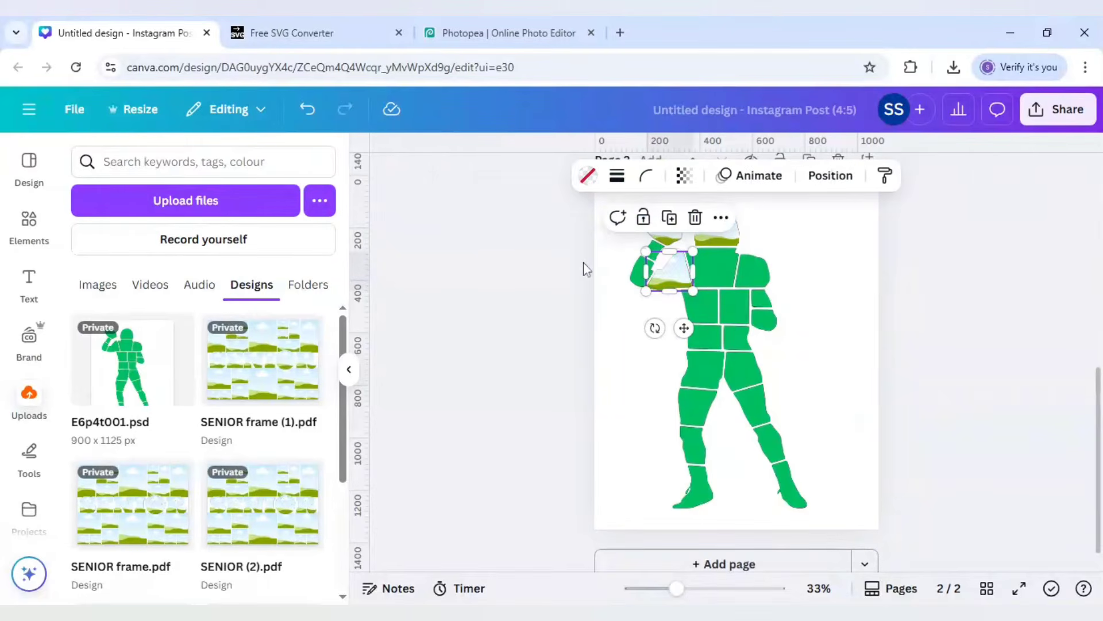
Clear the green images from the chest, opposite shoulder, raised forearm and raised wrist frames
left_click(712, 279)
key("Delete")
left_click(750, 270)
key("Delete")
left_click(655, 258)
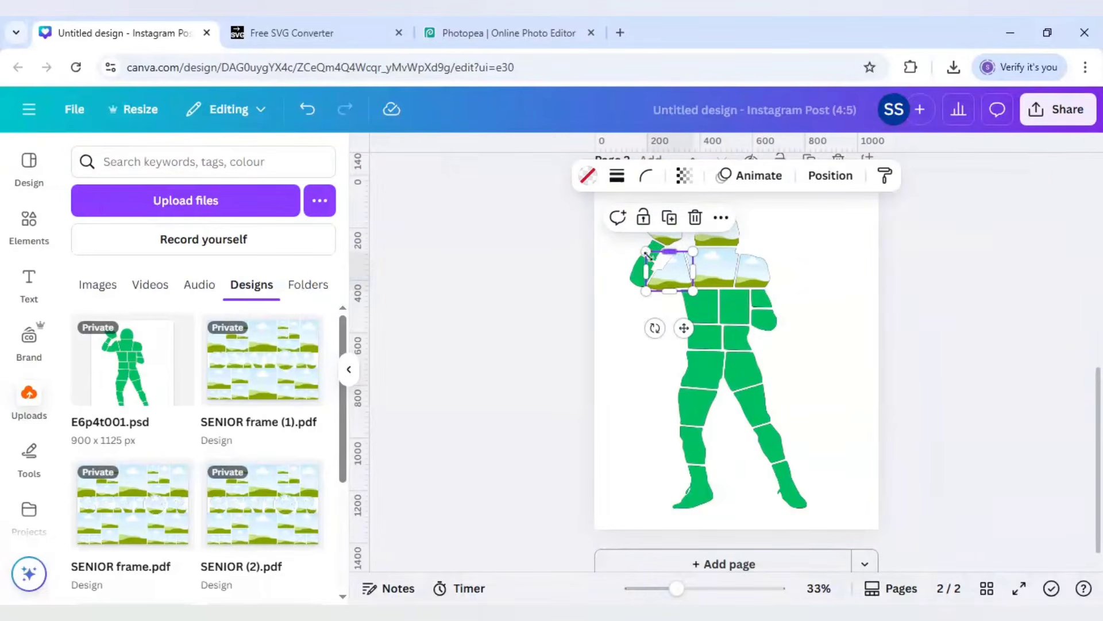
left_click(647, 270)
key("Delete")
left_click(653, 248)
key("Delete")
Delete the green images from the two torso frames below the chest and the lowered arm's upper frame
left_click(700, 306)
key("Delete")
left_click(734, 310)
key("Delete")
left_click(761, 300)
key("Delete")
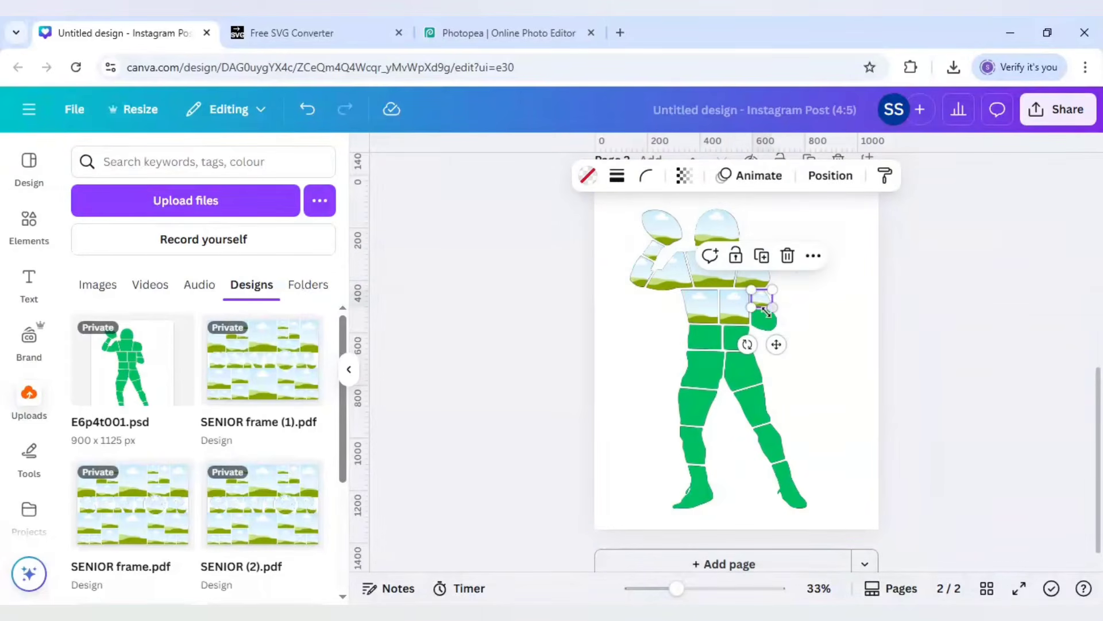
Remove the green images from the two waist frames and the two hip frames
left_click(708, 344)
key("Delete")
left_click(737, 339)
key("Delete")
left_click(704, 371)
key("Delete")
left_click(742, 371)
key("Delete")
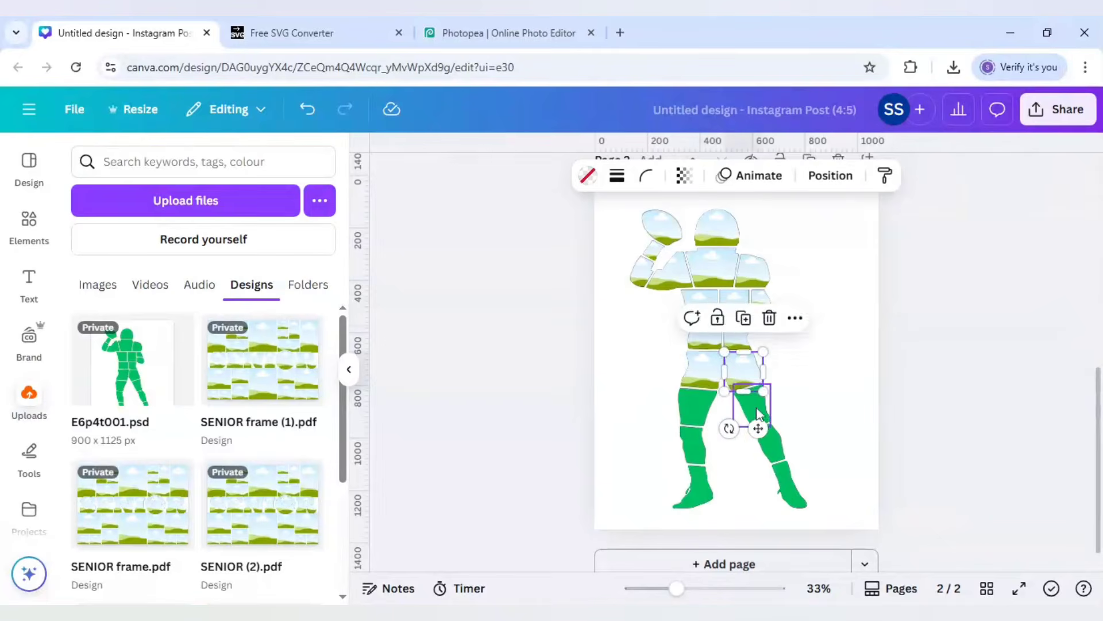
Delete the green images from the thigh frames and from the shin and foot frames of the straight leg
key("Delete")
left_click(697, 445)
key("Delete")
left_click(706, 485)
key("Delete")
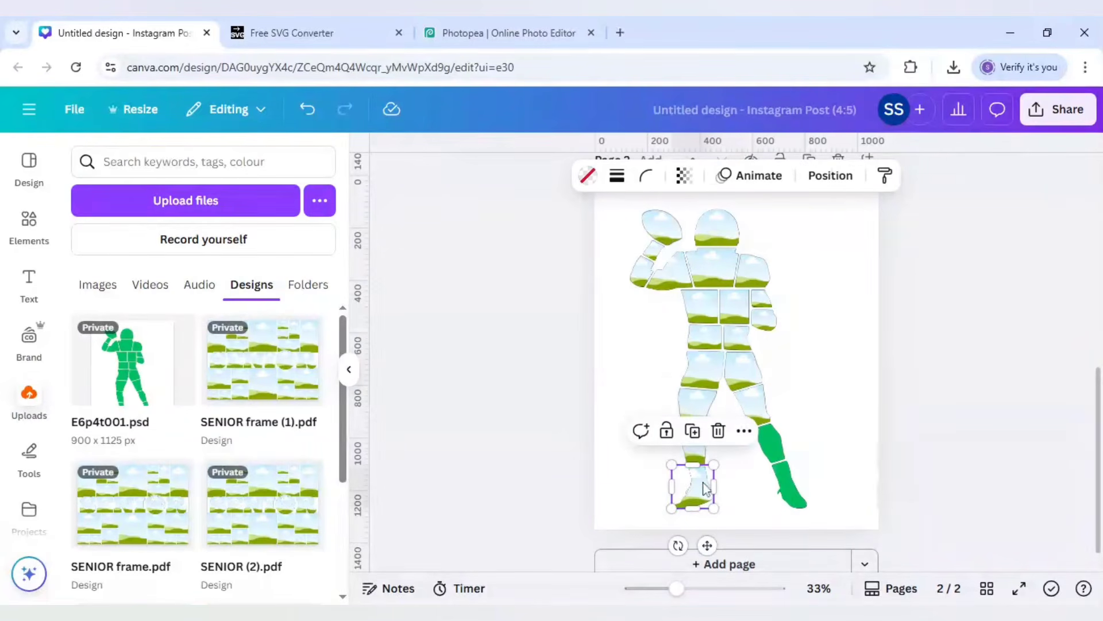
Clear the green images from the shin and foot frames of the outstretched leg and deselect the figure
left_click(769, 441)
key("Delete")
left_click(785, 480)
key("Delete")
left_click(729, 481)
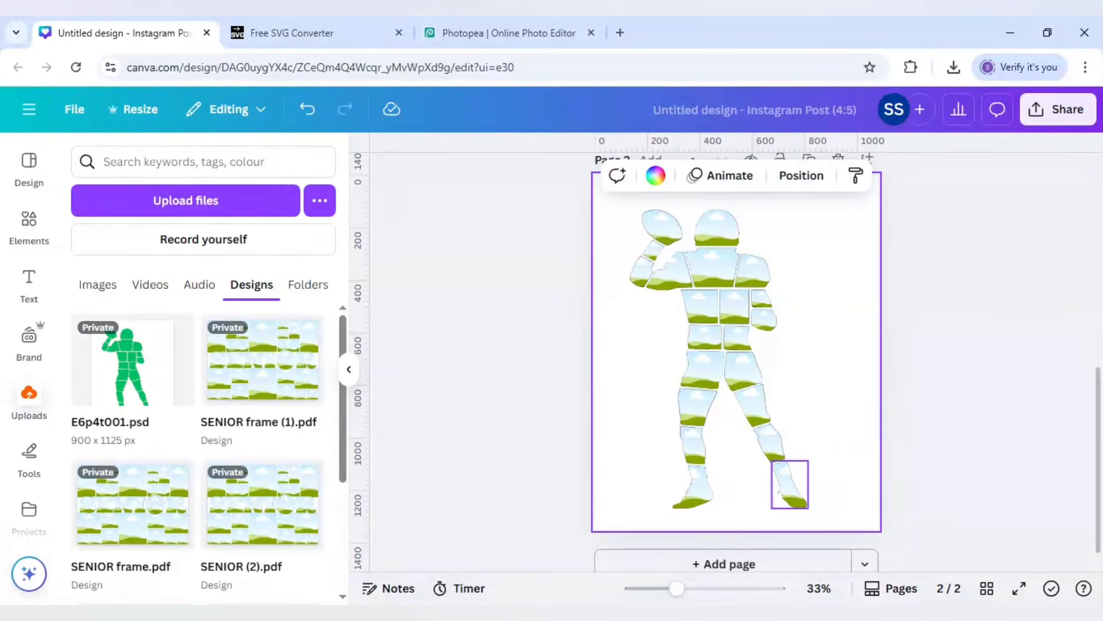
Try deleting the emptied foot frame of the outstretched leg to expose the shape beneath, and undo the deletion
left_click(793, 489)
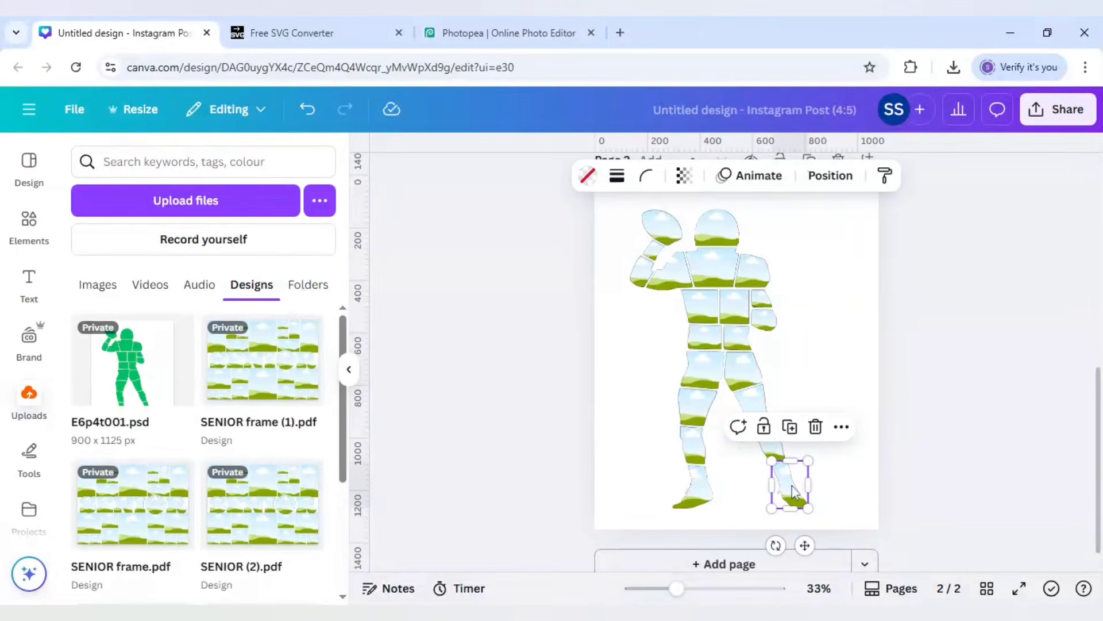
key("Delete")
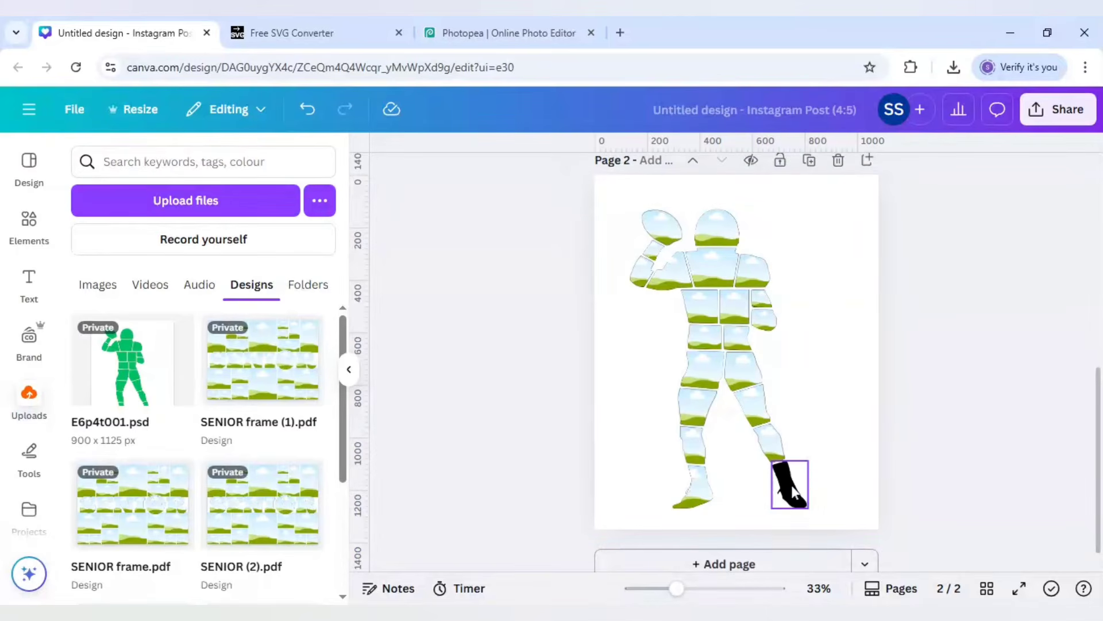
left_click(308, 109)
left_click(823, 493)
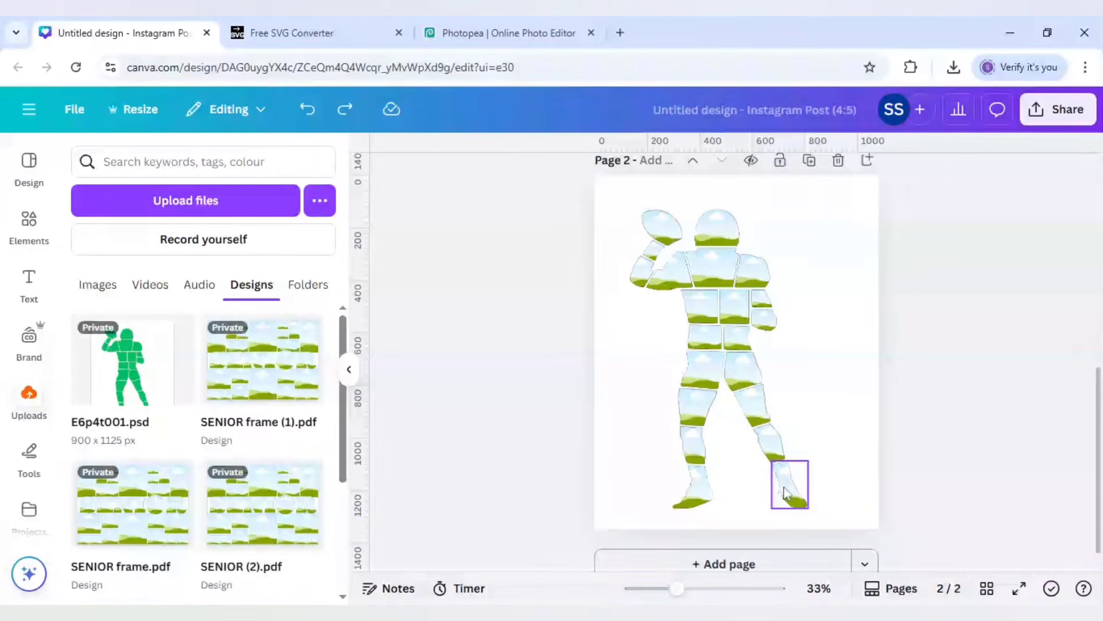
left_click(792, 493)
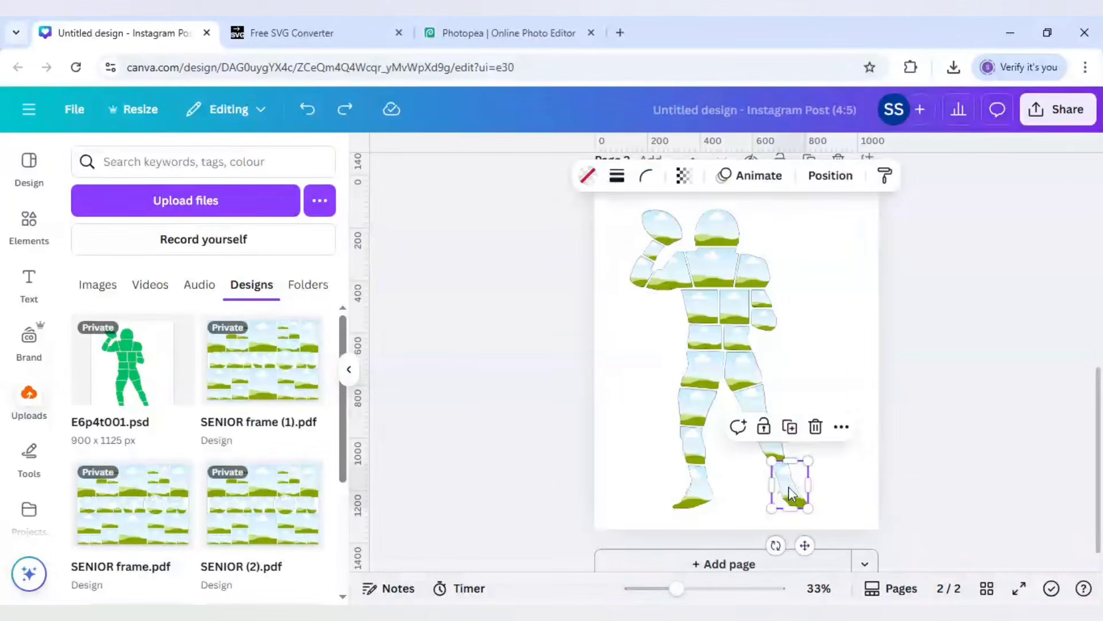
key("Delete")
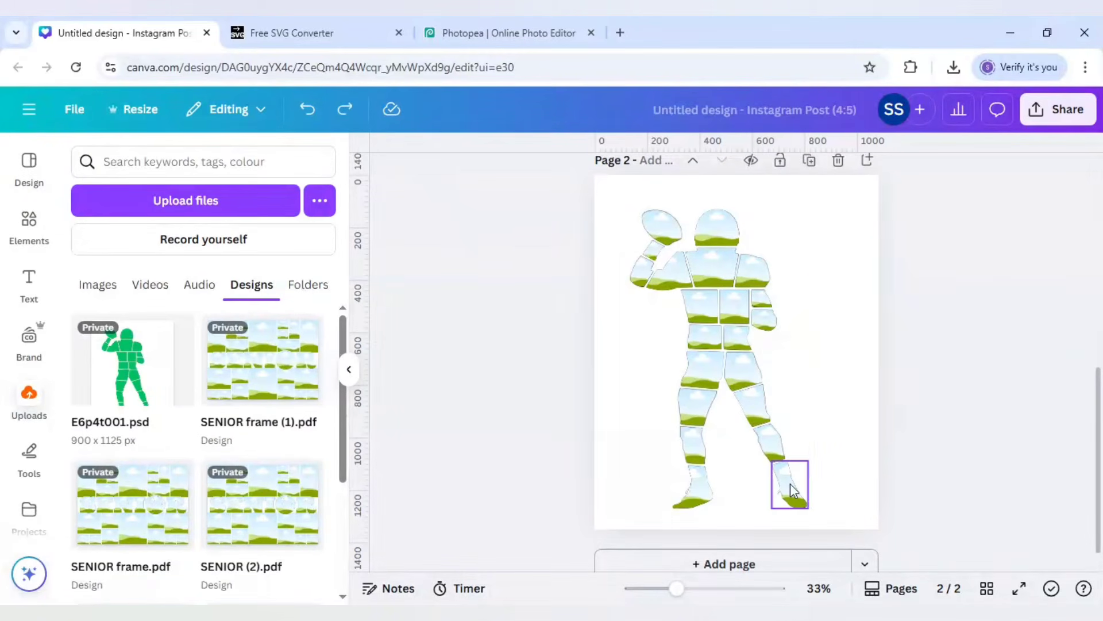
Show the page's layers list from the outstretched leg's foot frame
left_click(795, 487)
right_click(794, 487)
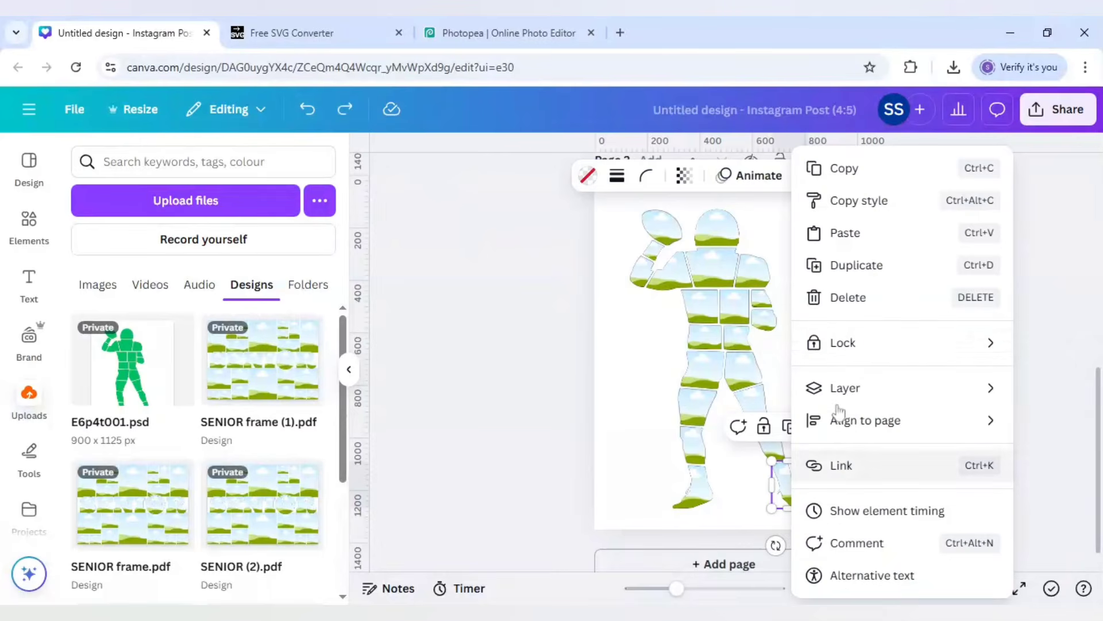
mouse_move(859, 392)
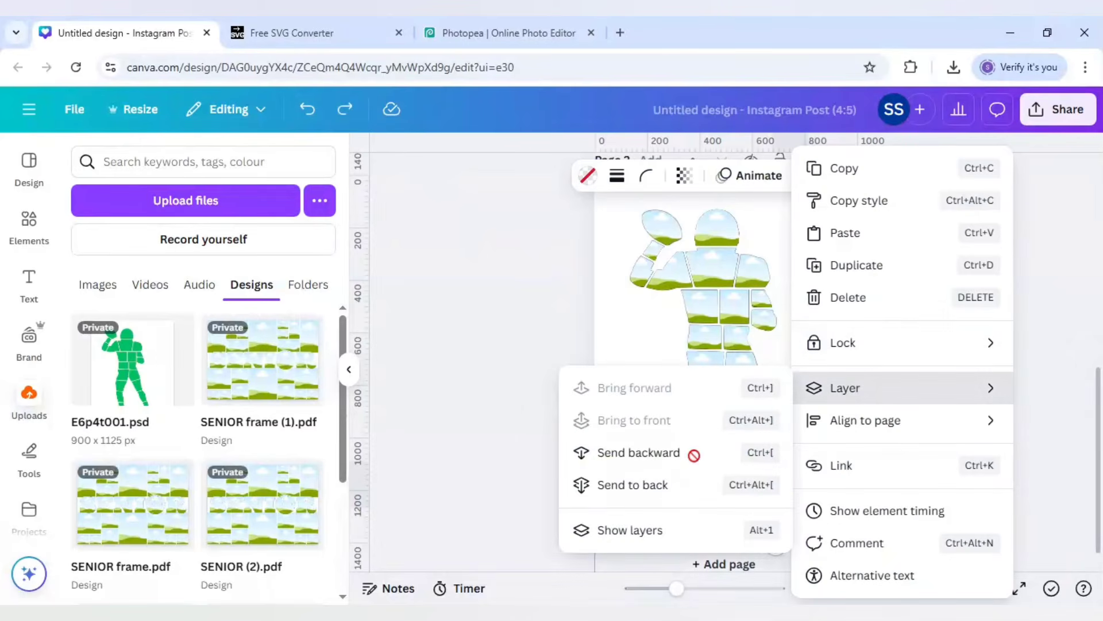
left_click(666, 530)
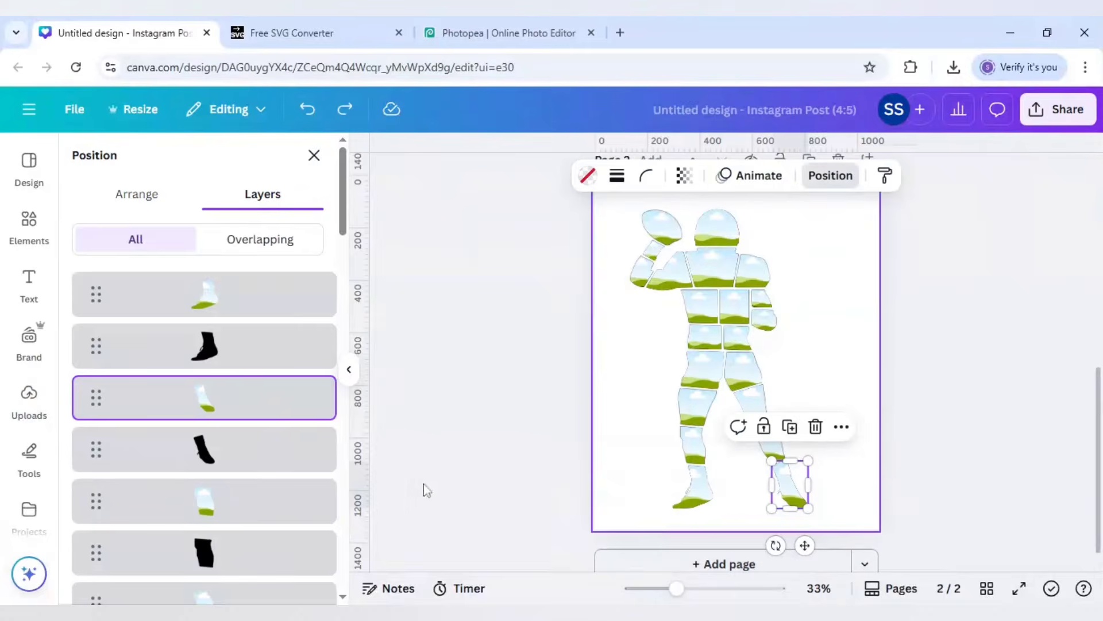
Select the black shape layers behind the feet, legs, hips, waist, lowered forearm, head, ball, raised forearm and chest frames and delete them together
left_click(259, 347)
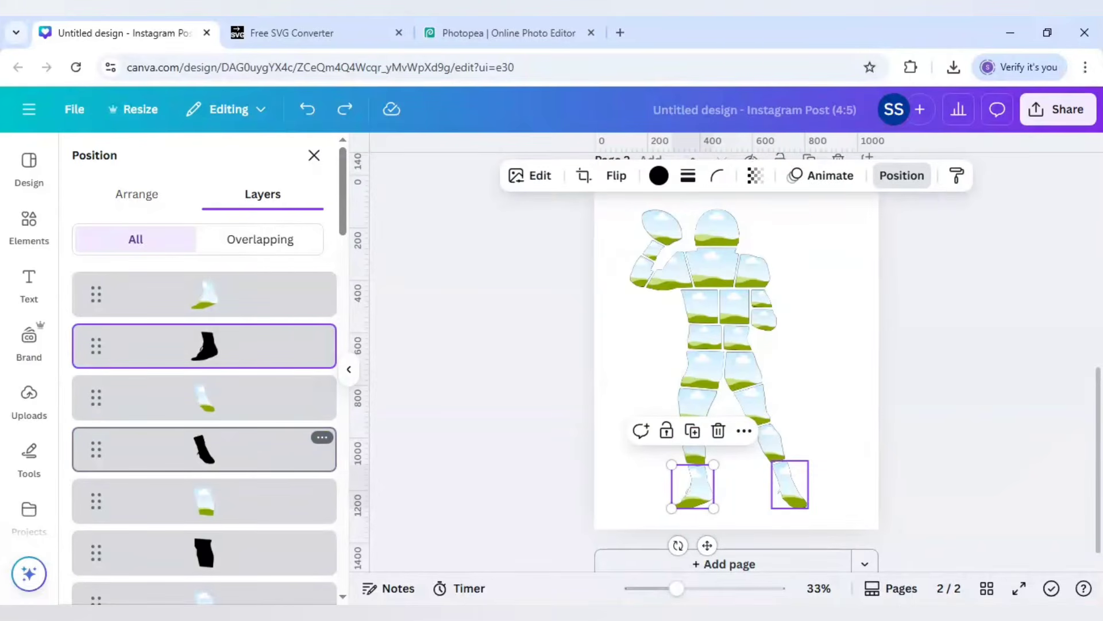
left_click(247, 460, "shift")
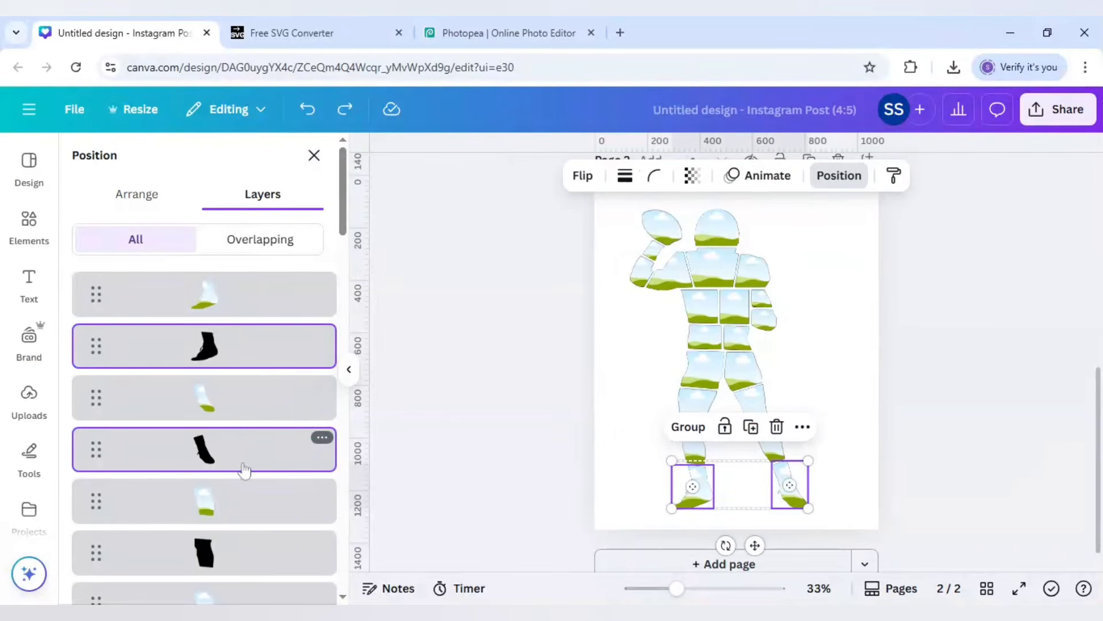
left_click(232, 549, "shift")
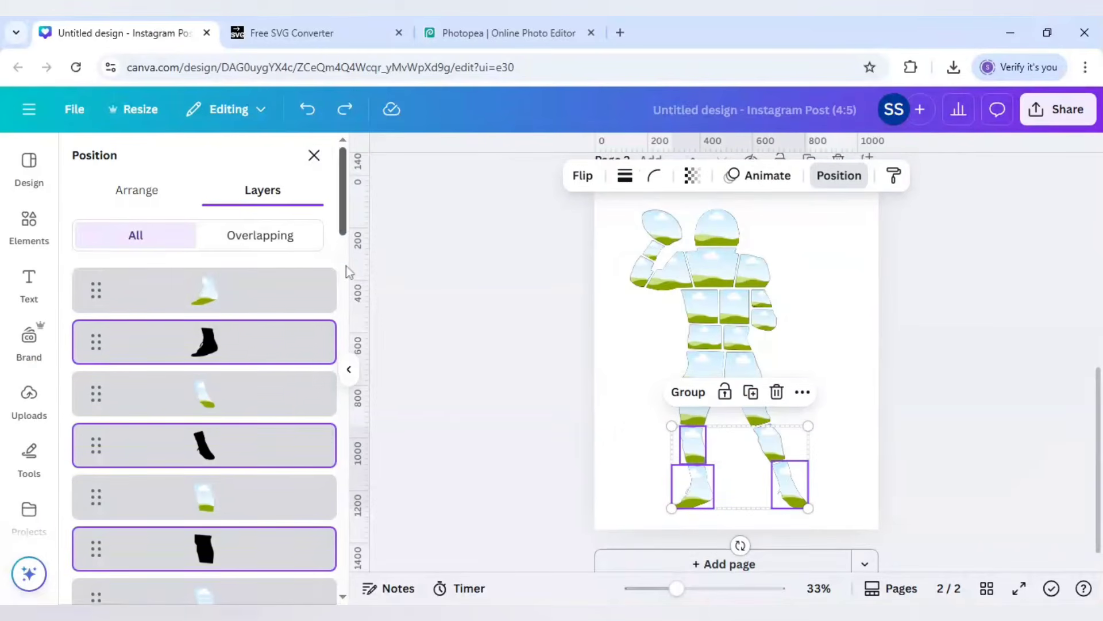
scroll(271, 298, "down", 6)
left_click(270, 299, "shift")
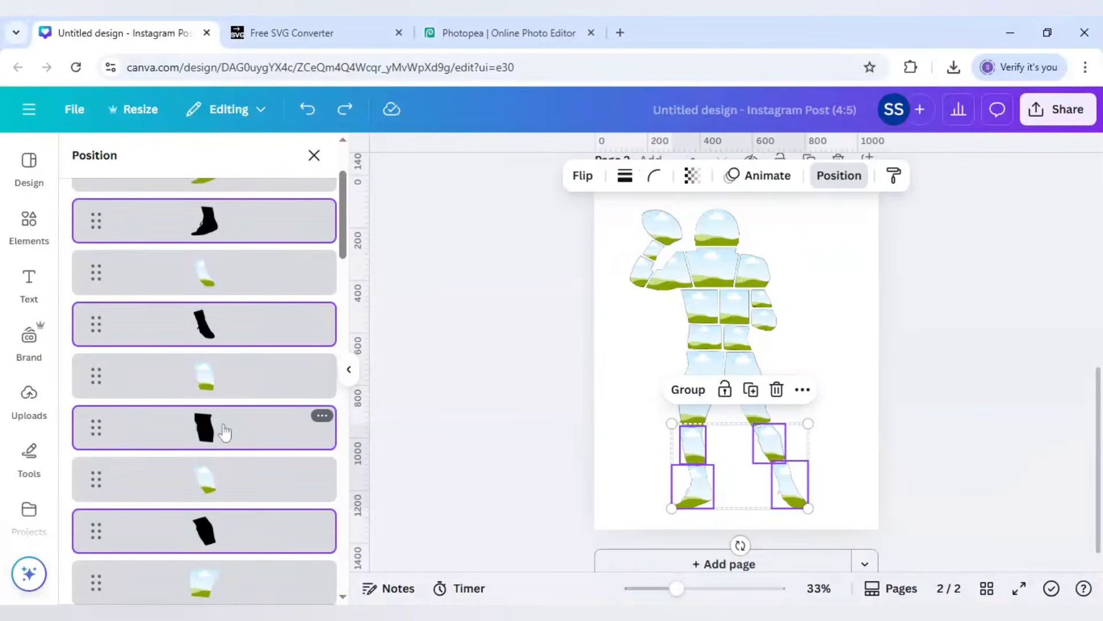
scroll(350, 247, "down", 4)
left_click(256, 371, "shift")
left_click(253, 474, "shift")
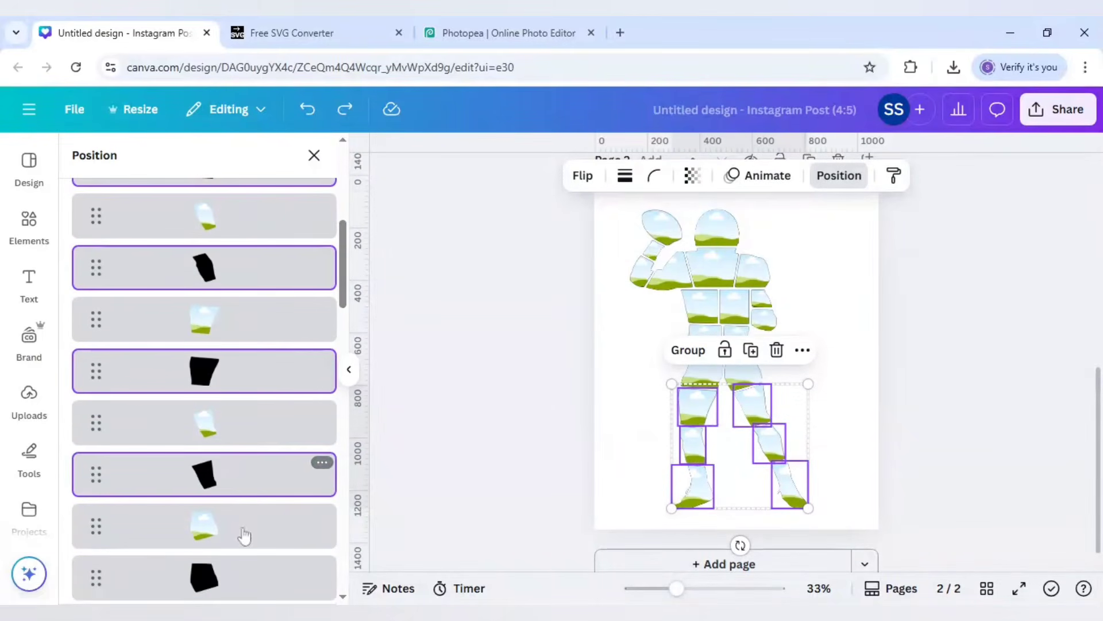
left_click(238, 578, "shift")
scroll(349, 277, "down", 4)
left_click(254, 369, "shift")
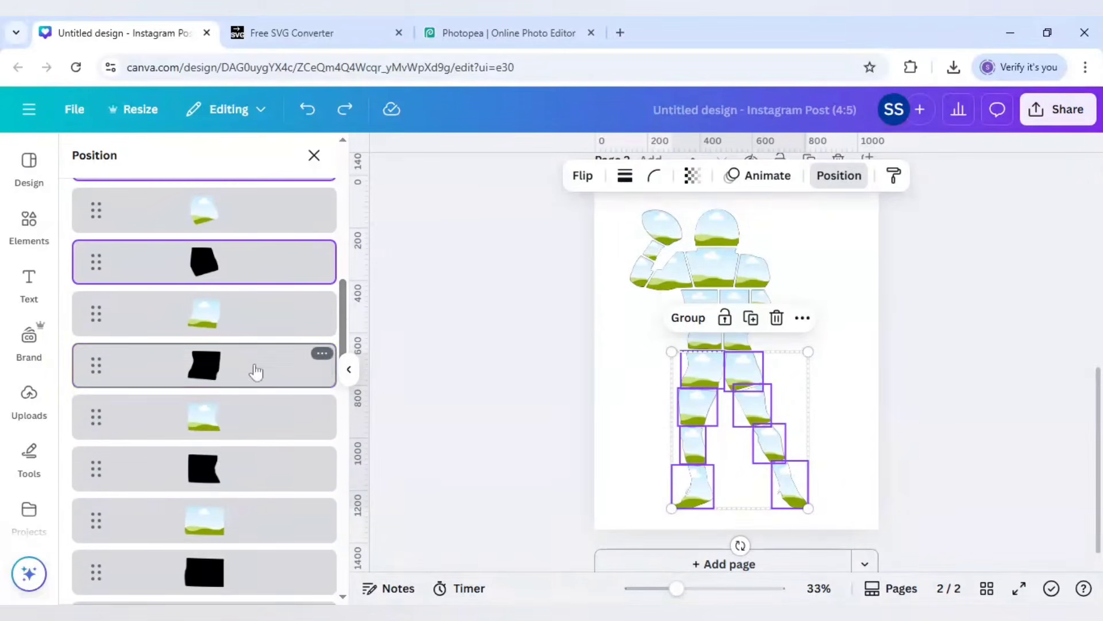
left_click(238, 471, "shift")
left_click(222, 571, "shift")
scroll(347, 345, "down", 2)
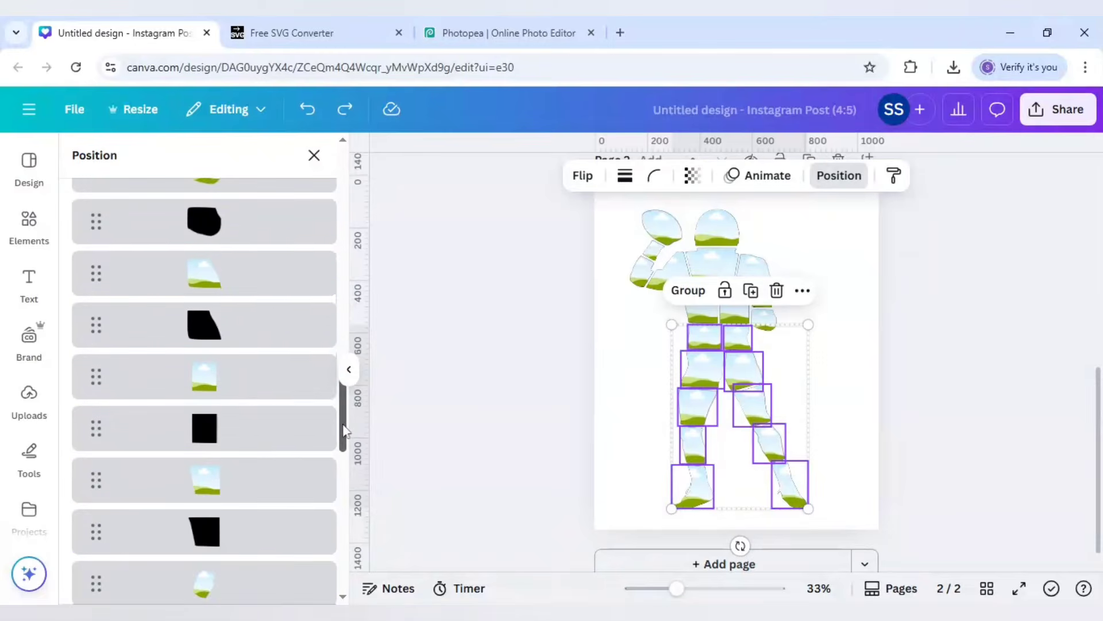
left_click(246, 229, "shift")
left_click_drag(343, 337, 343, 509)
left_click(249, 518, "shift")
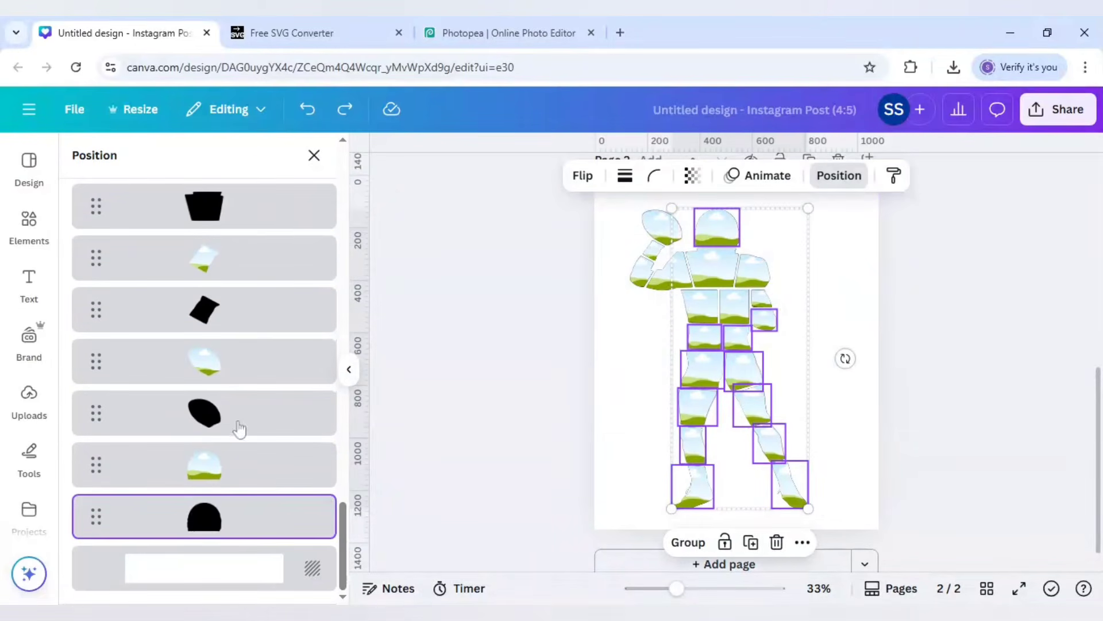
left_click(240, 425, "shift")
left_click(239, 320, "shift")
left_click(234, 213, "shift")
scroll(232, 221, "up", 4)
scroll(233, 223, "up", 3)
left_click(242, 224, "shift")
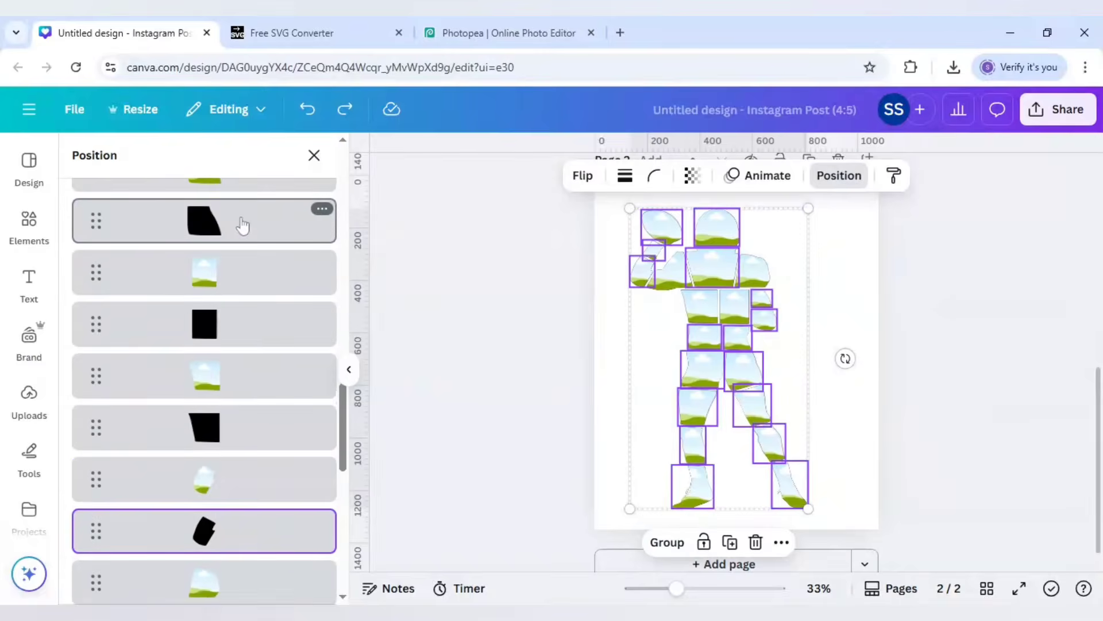
left_click(257, 229, "shift")
scroll(256, 232, "up", 2)
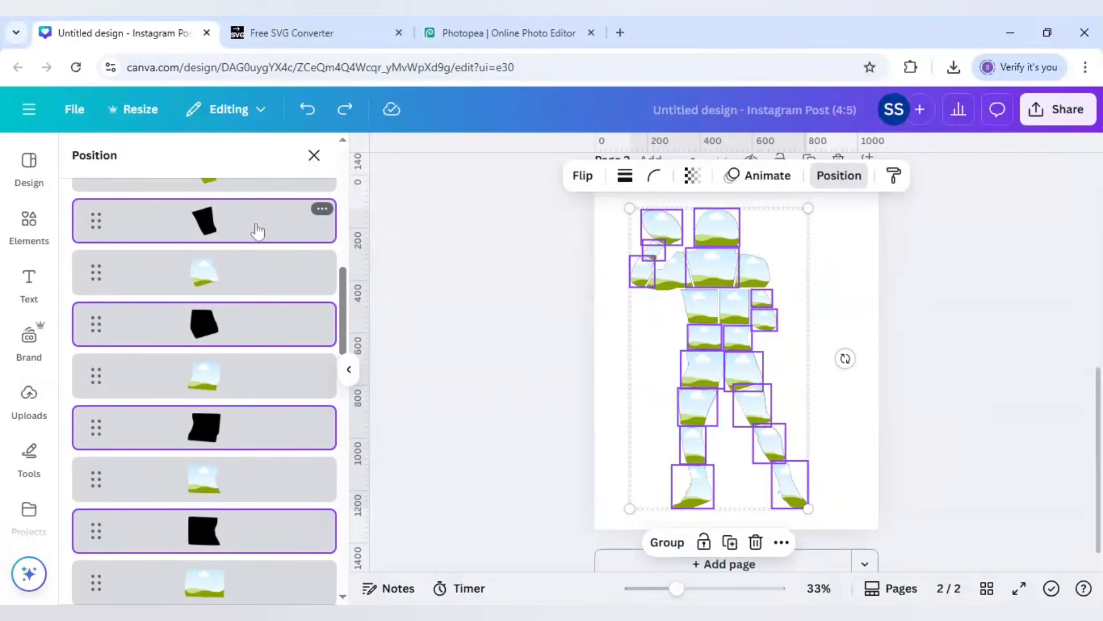
right_click(257, 325)
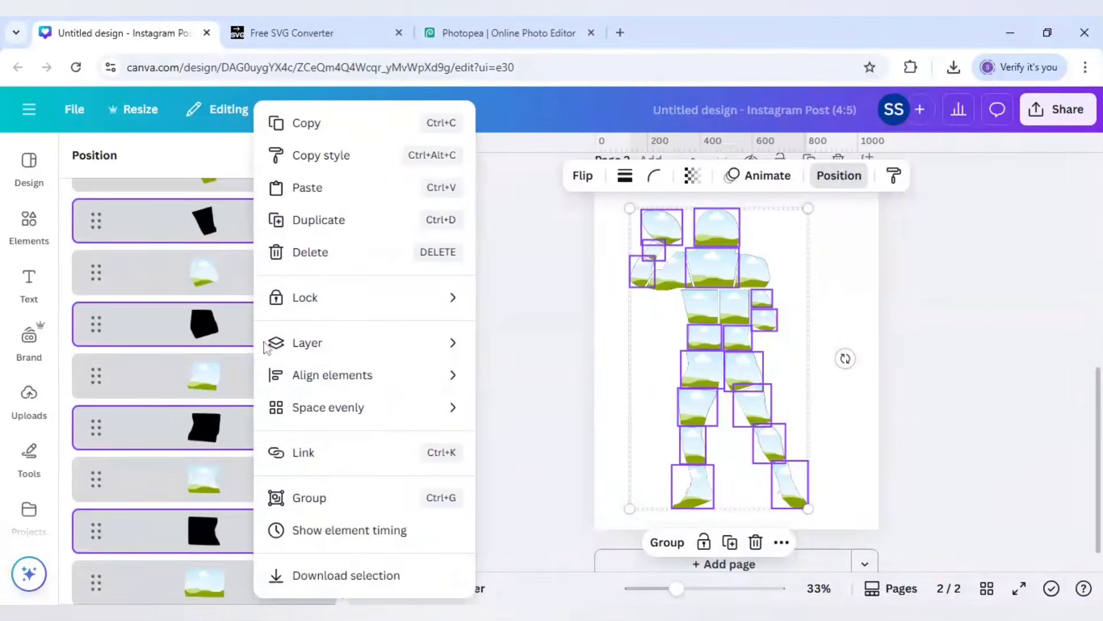
left_click(308, 257)
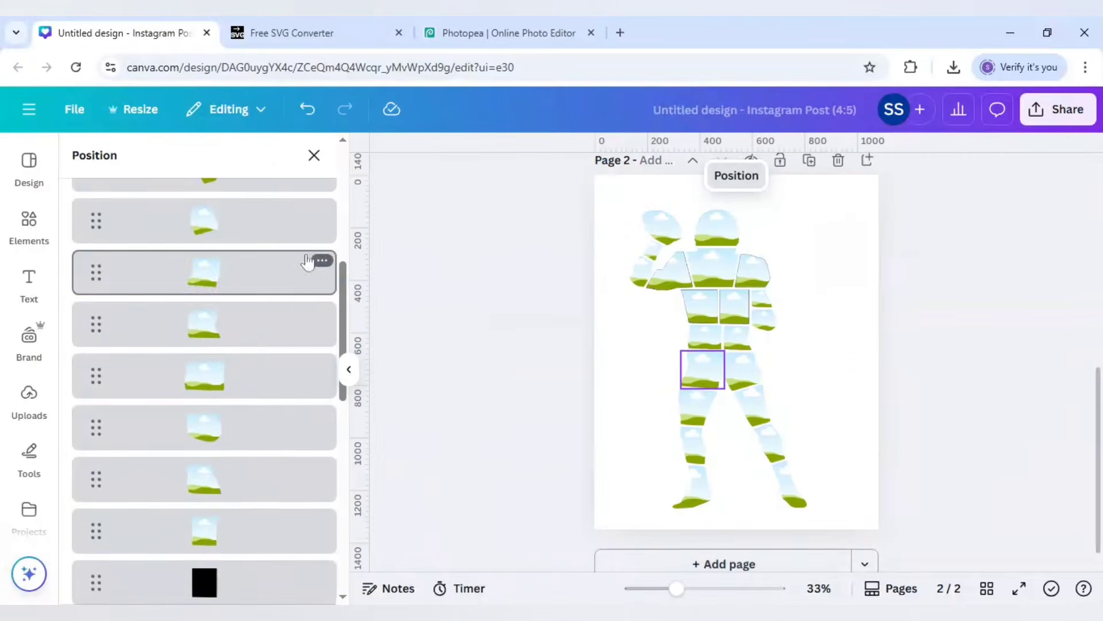
Delete the remaining black shapes behind the two upper torso frames, the shoulder frame and the raised arm's upper frame
scroll(256, 368, "up", 5)
scroll(254, 369, "down", 5)
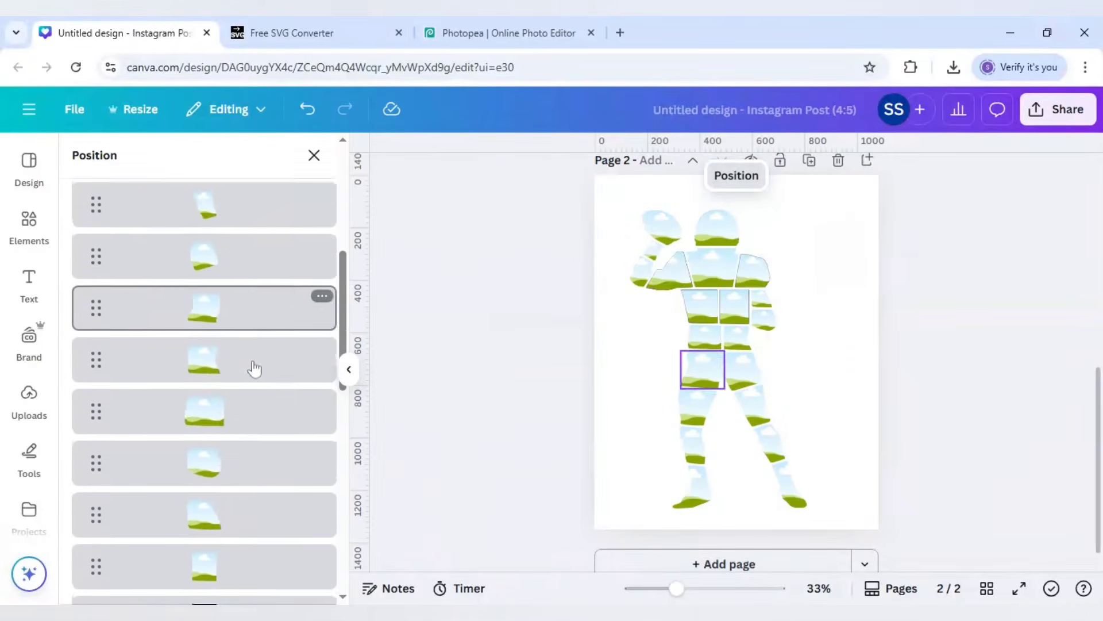
scroll(242, 402, "down", 5)
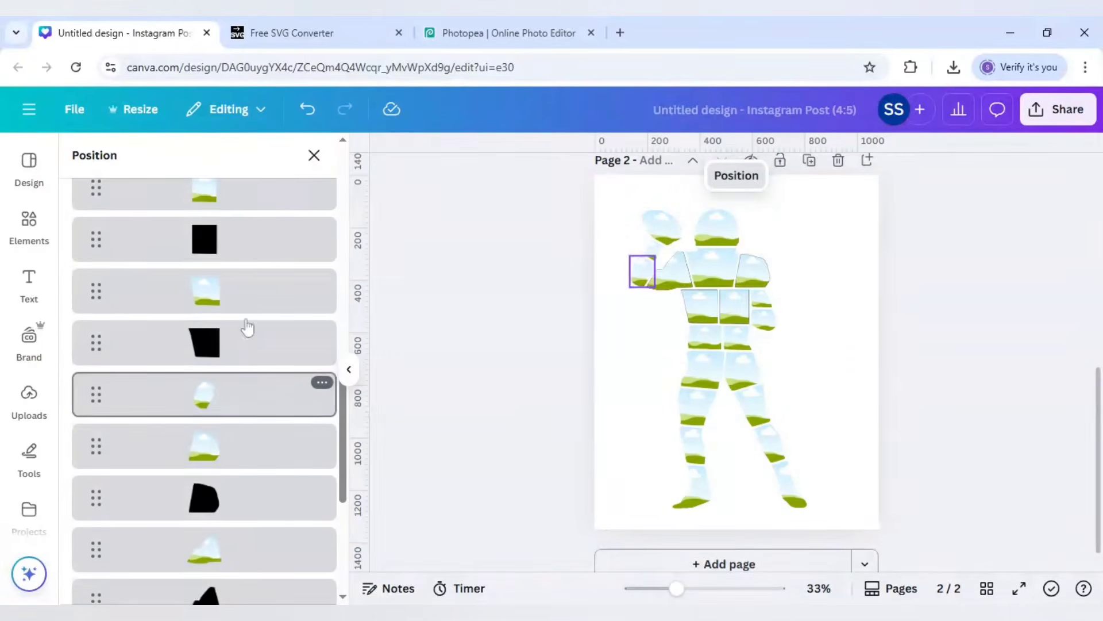
left_click(240, 257)
scroll(223, 375, "down", 4)
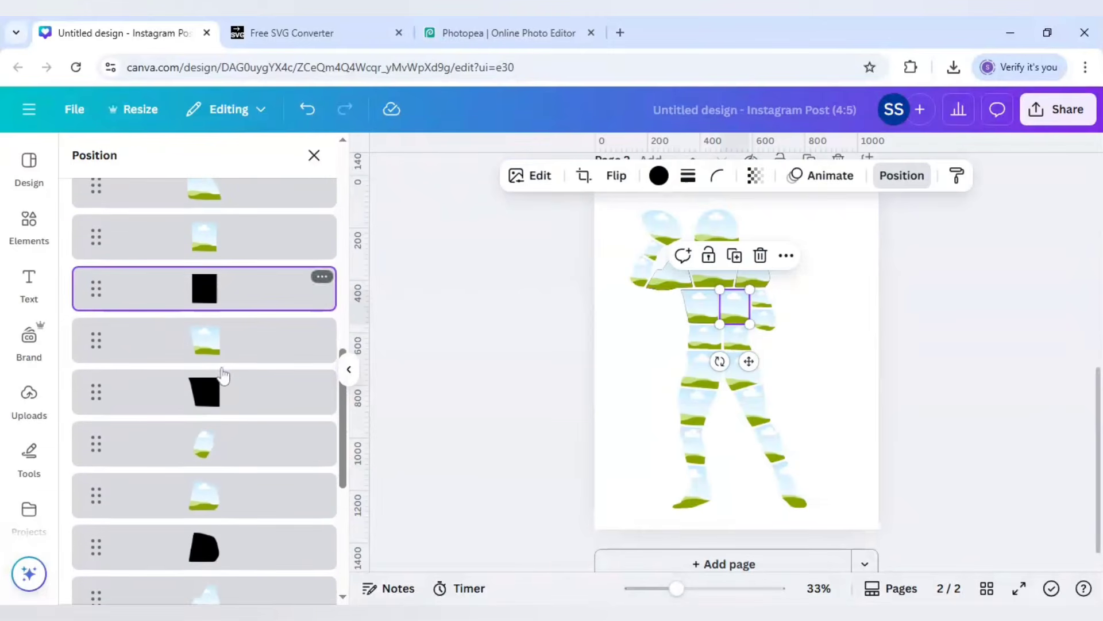
left_click(225, 392, "shift")
left_click(232, 558, "shift")
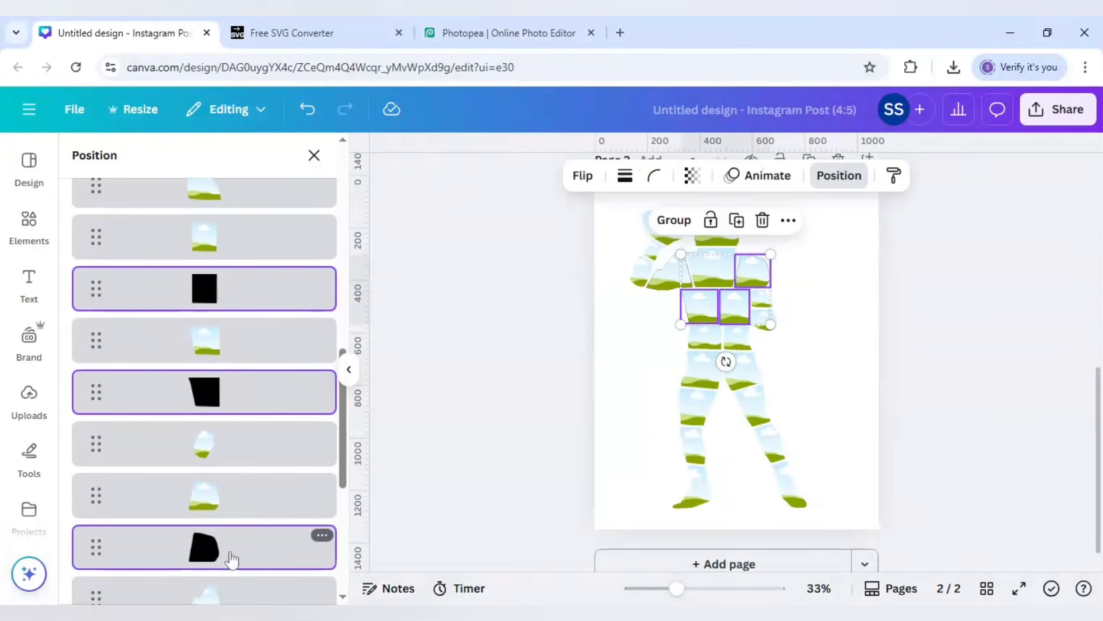
scroll(242, 517, "down", 3)
left_click(270, 500, "shift")
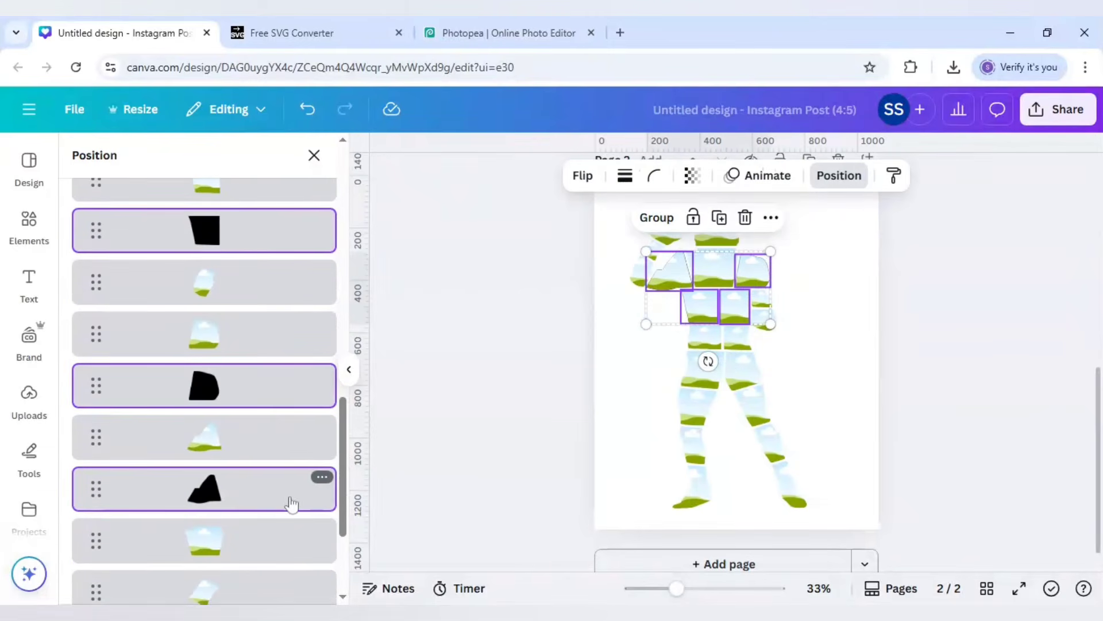
scroll(343, 480, "down", 2)
scroll(343, 480, "up", 5)
right_click(287, 478)
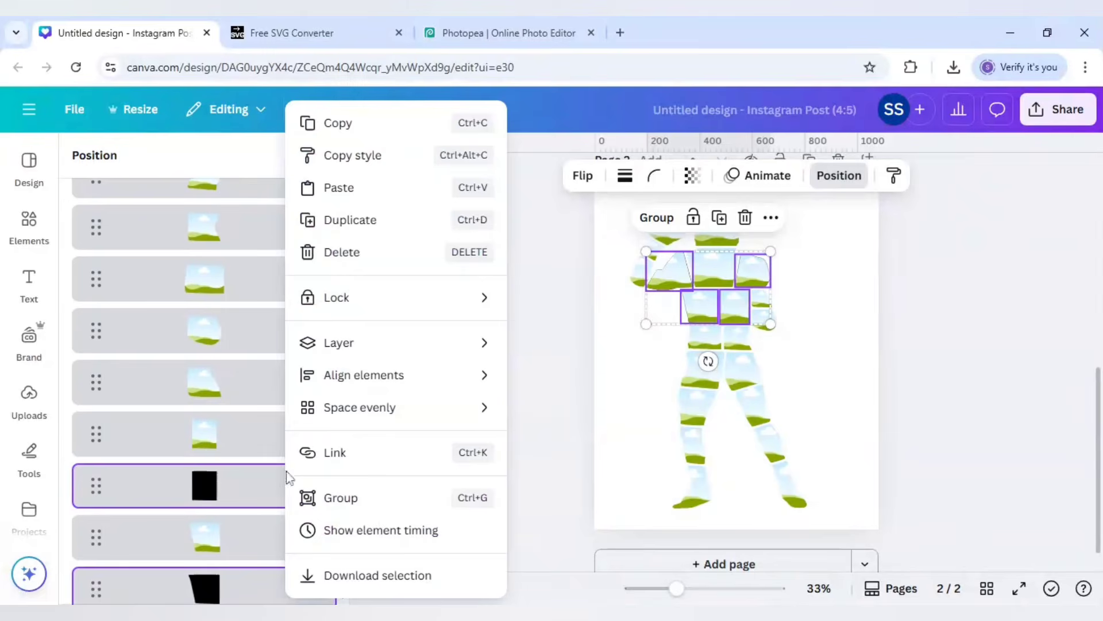
left_click(337, 257)
scroll(247, 350, "up", 5)
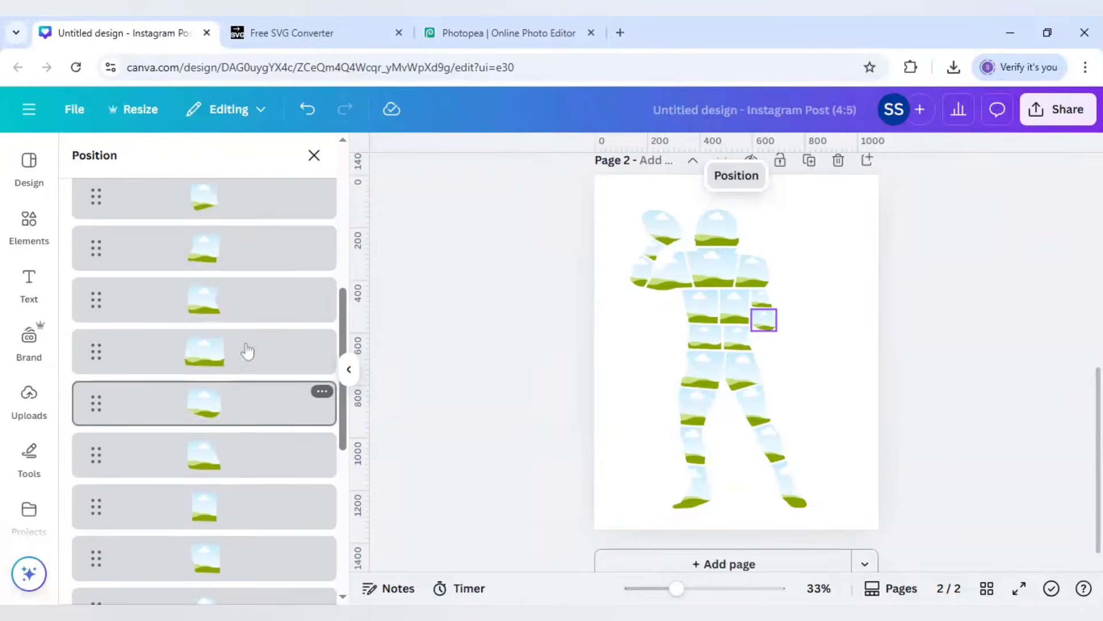
scroll(247, 350, "up", 2)
scroll(247, 353, "down", 10)
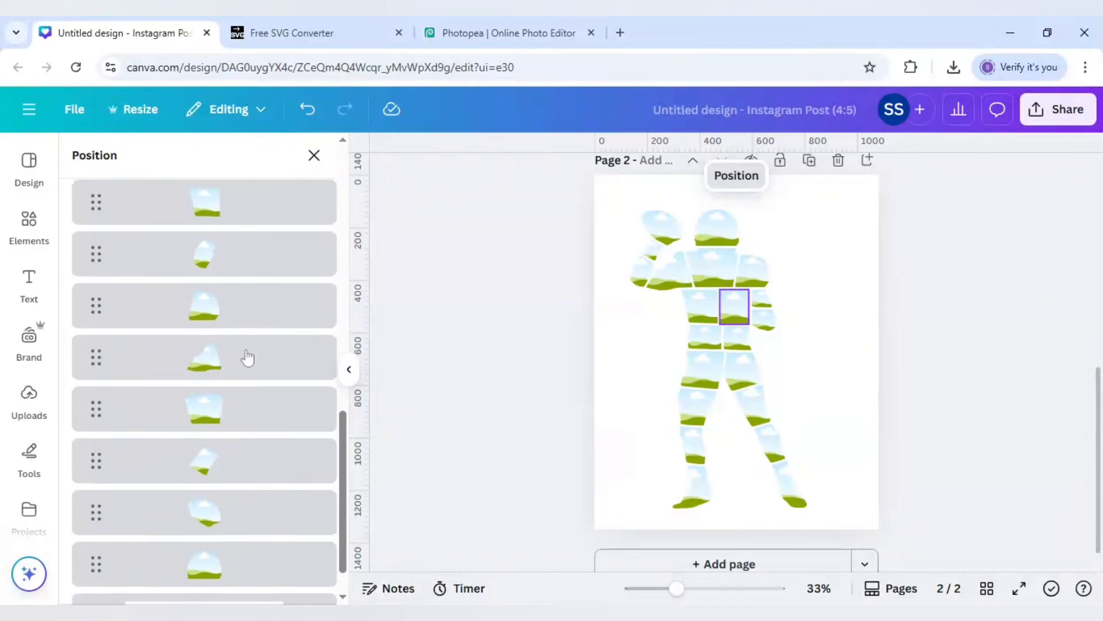
scroll(248, 359, "up", 10)
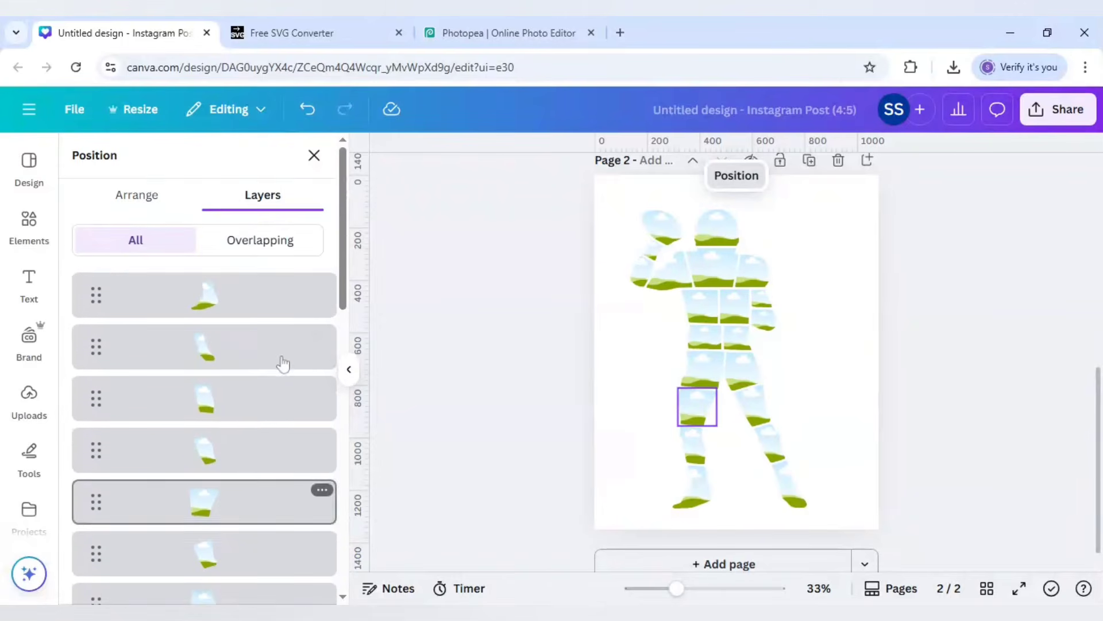
Search the elements for "american football player" and show all the photo results
left_click(32, 230)
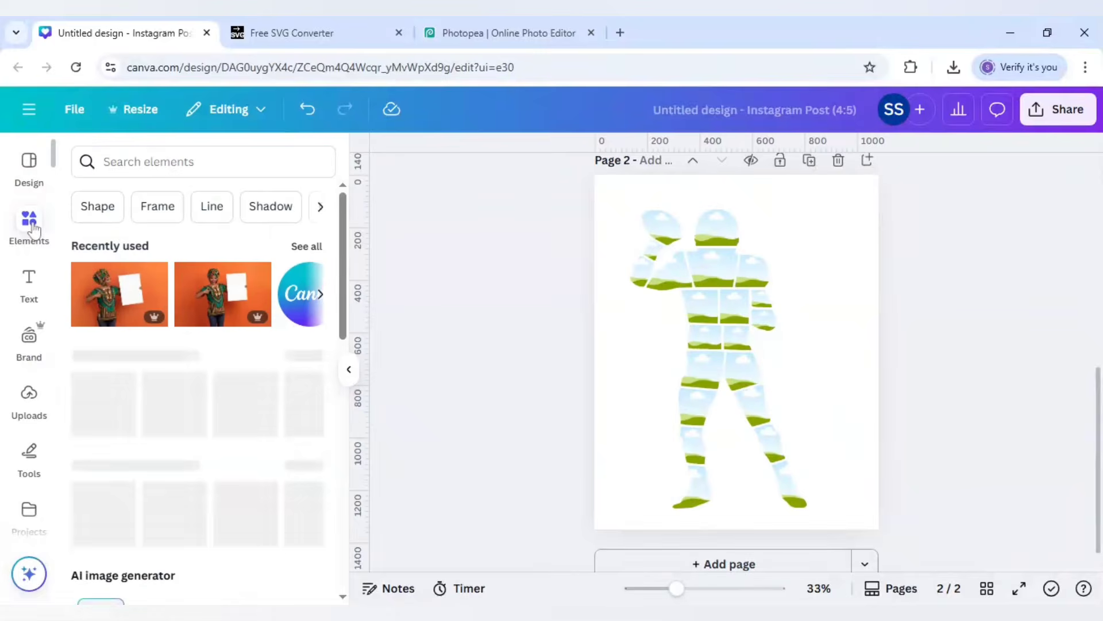
left_click(192, 164)
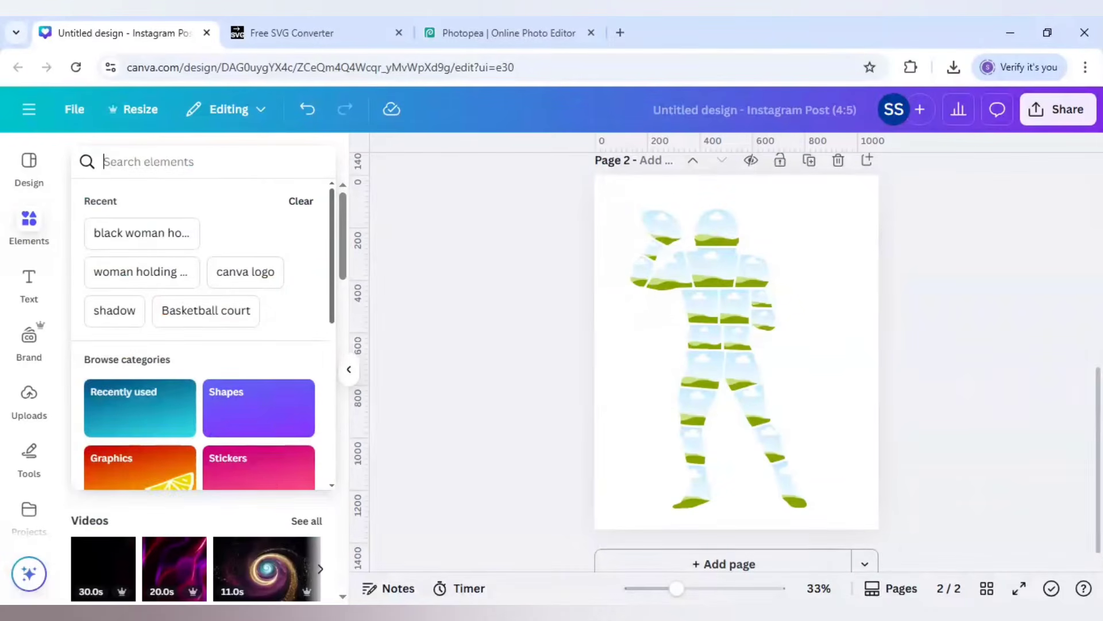
type("american footbal")
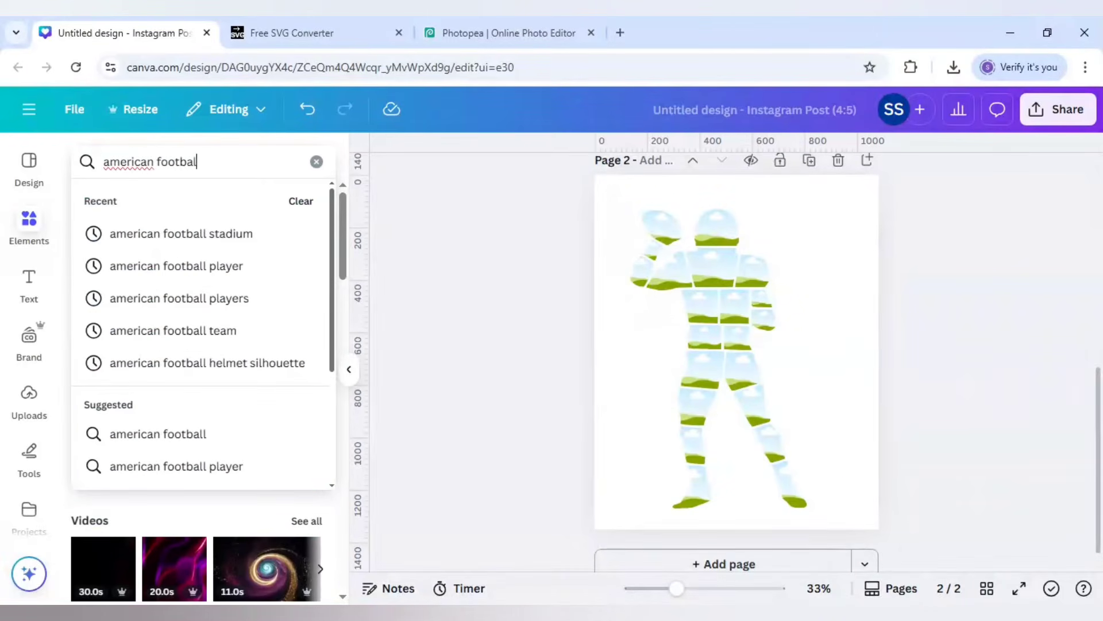
type("l player")
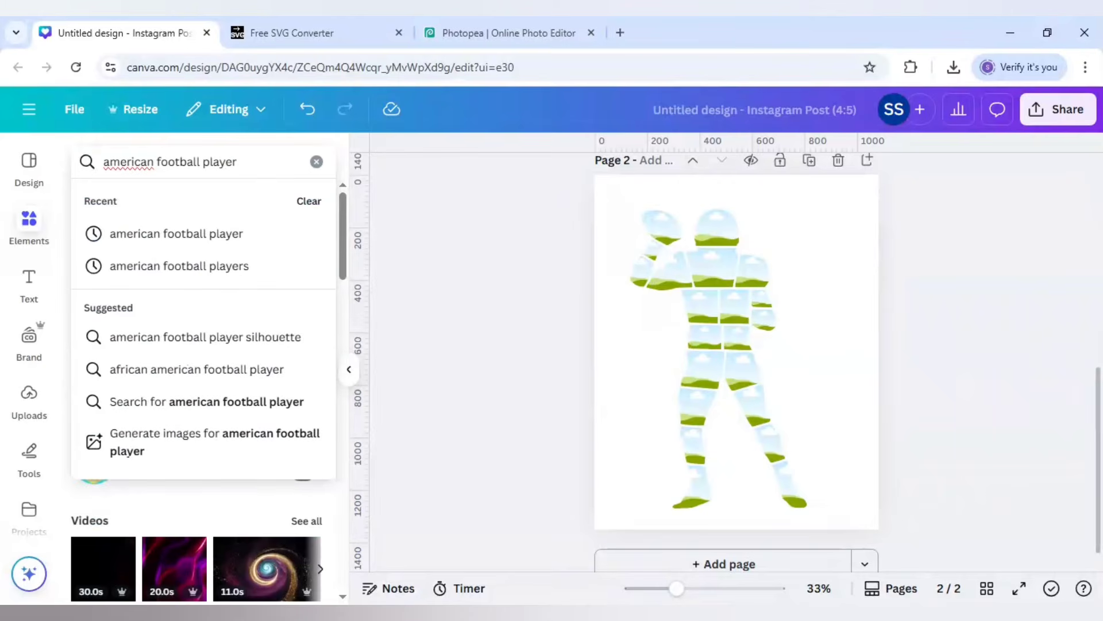
key("Return")
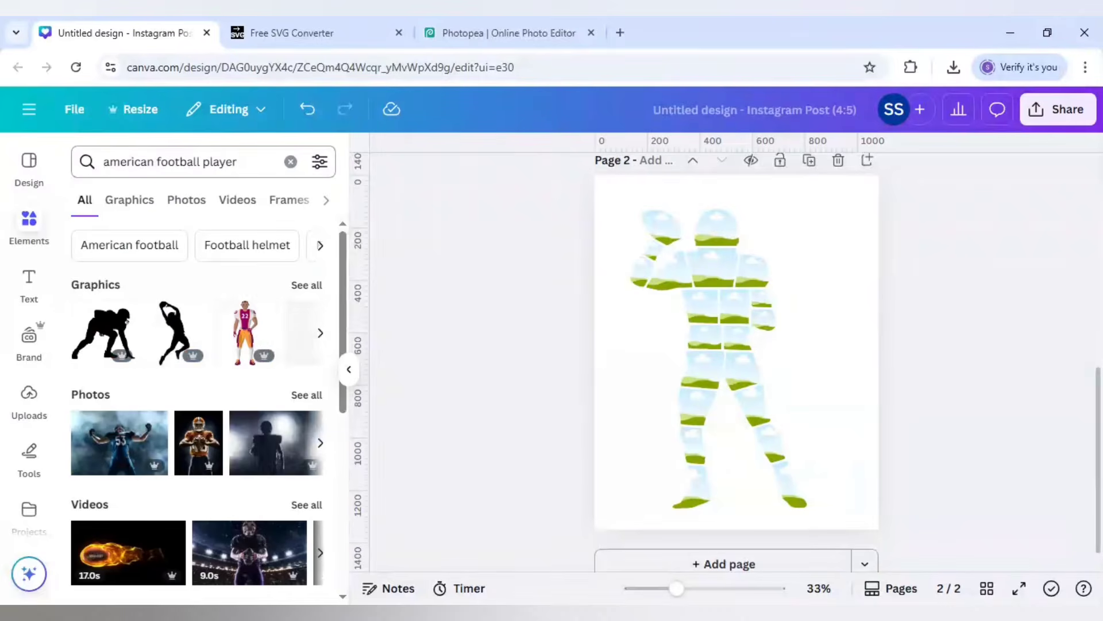
left_click(314, 396)
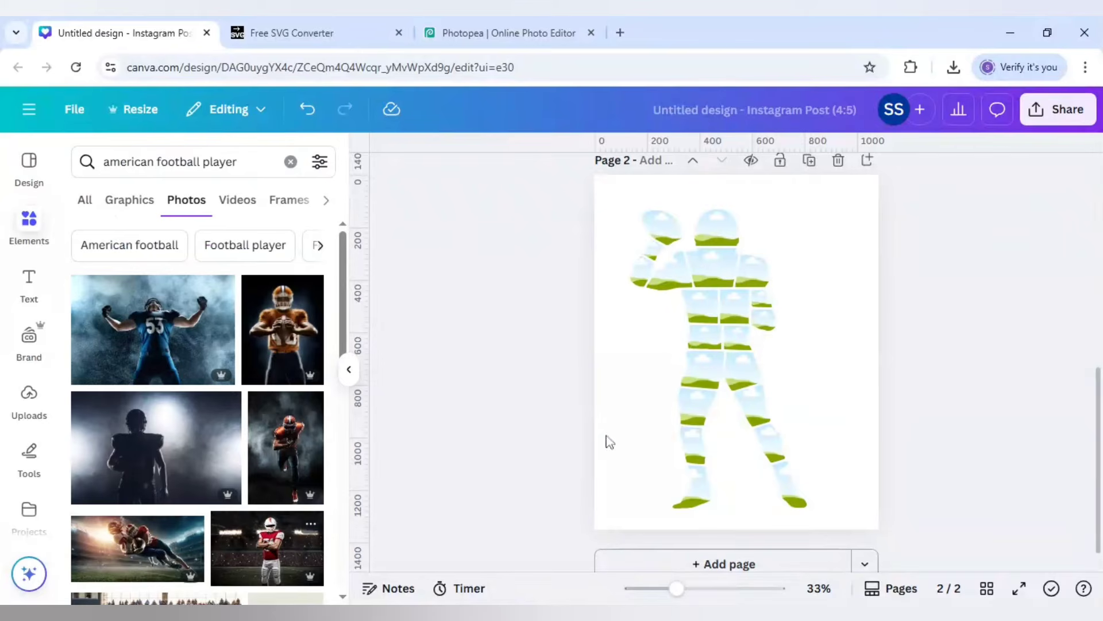
Fill the chest, head and two upper torso frames with different football player photos from the results
left_click_drag(724, 296, 713, 268)
left_click(169, 543)
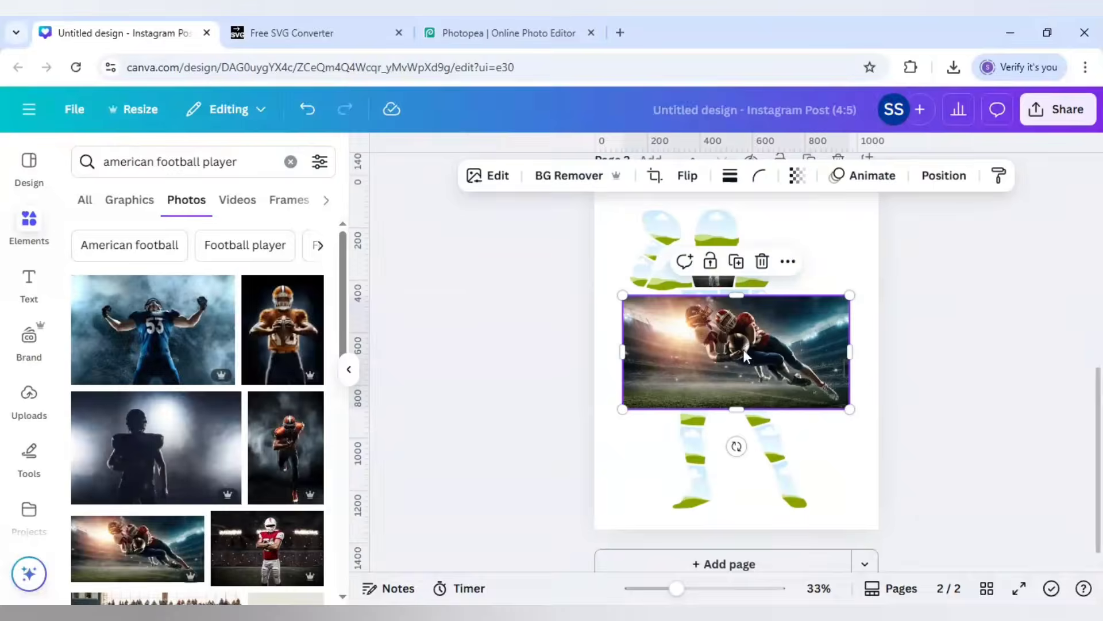
left_click_drag(737, 351, 700, 306)
left_click(192, 350)
left_click_drag(736, 352, 716, 229)
left_click(290, 345)
left_click_drag(764, 333, 735, 306)
Place the photo of the red-uniformed player on a dark background in the right waist frame and adjust its crop
scroll(196, 460, "down", 10)
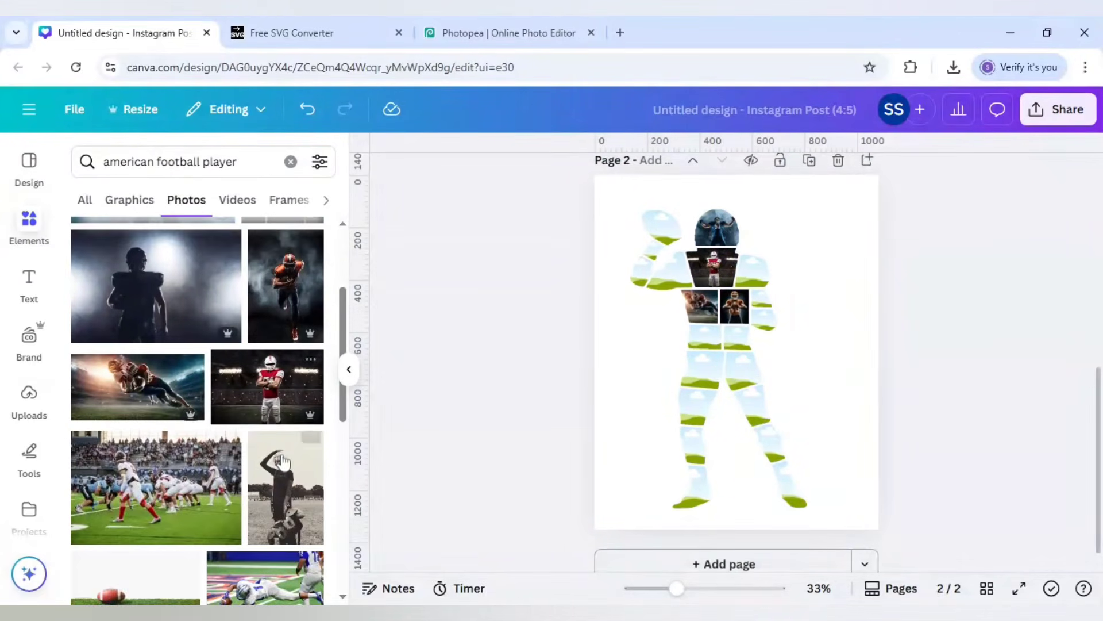
left_click(263, 442)
left_click_drag(737, 352, 738, 344)
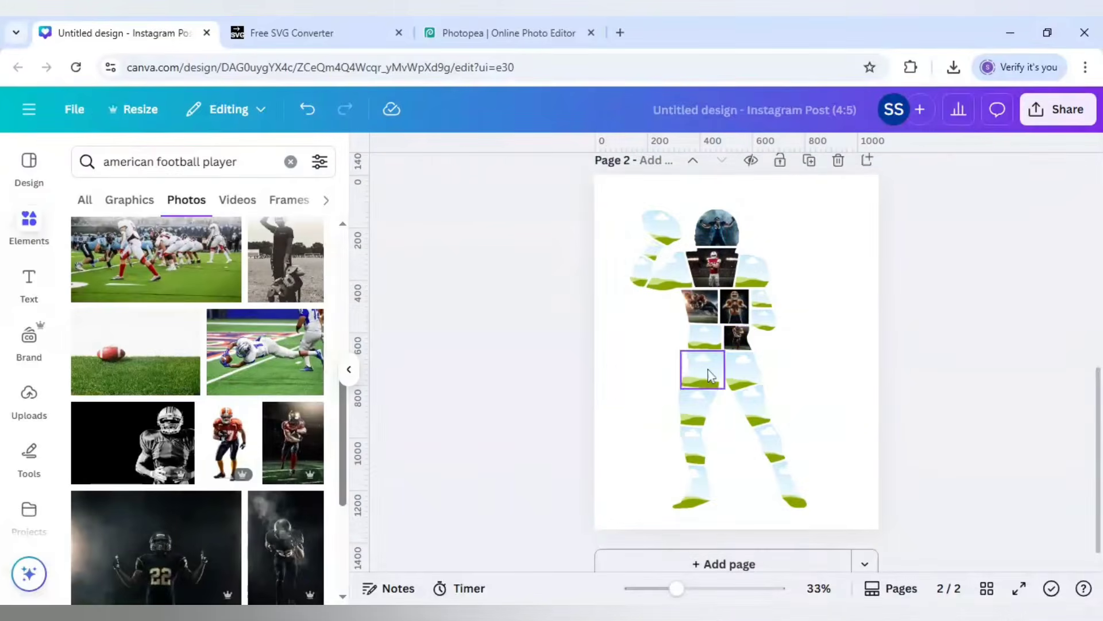
double_click(738, 345)
left_click(499, 380)
left_click(499, 380)
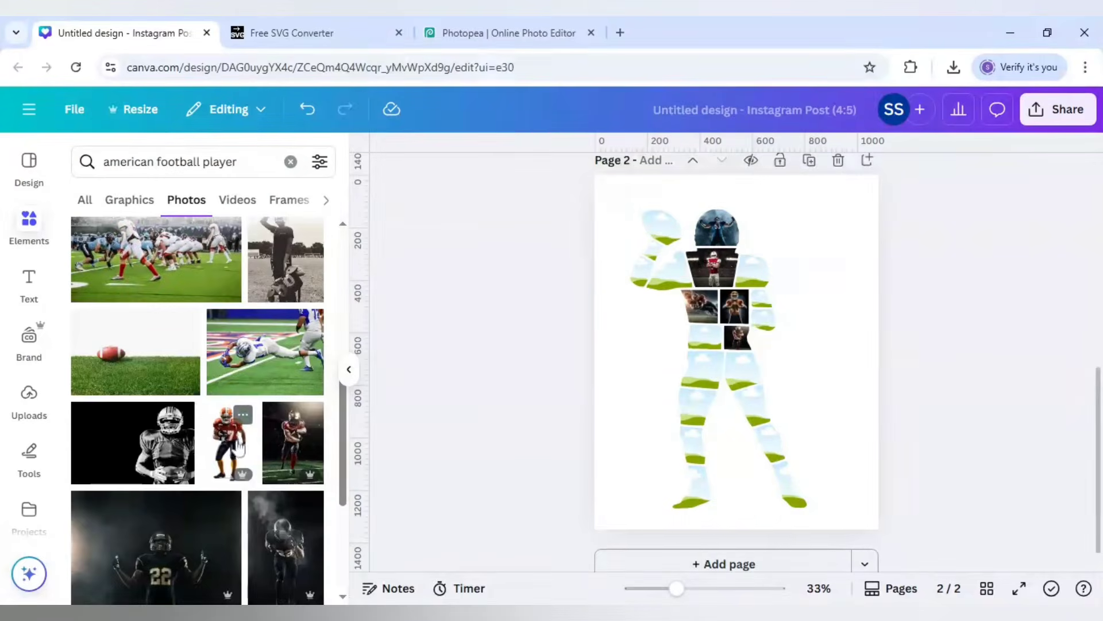
Place the photo of the orange-jersey player on white in the left waist frame and adjust its crop
left_click(236, 445)
left_click_drag(737, 352, 696, 345)
double_click(697, 345)
left_click(499, 380)
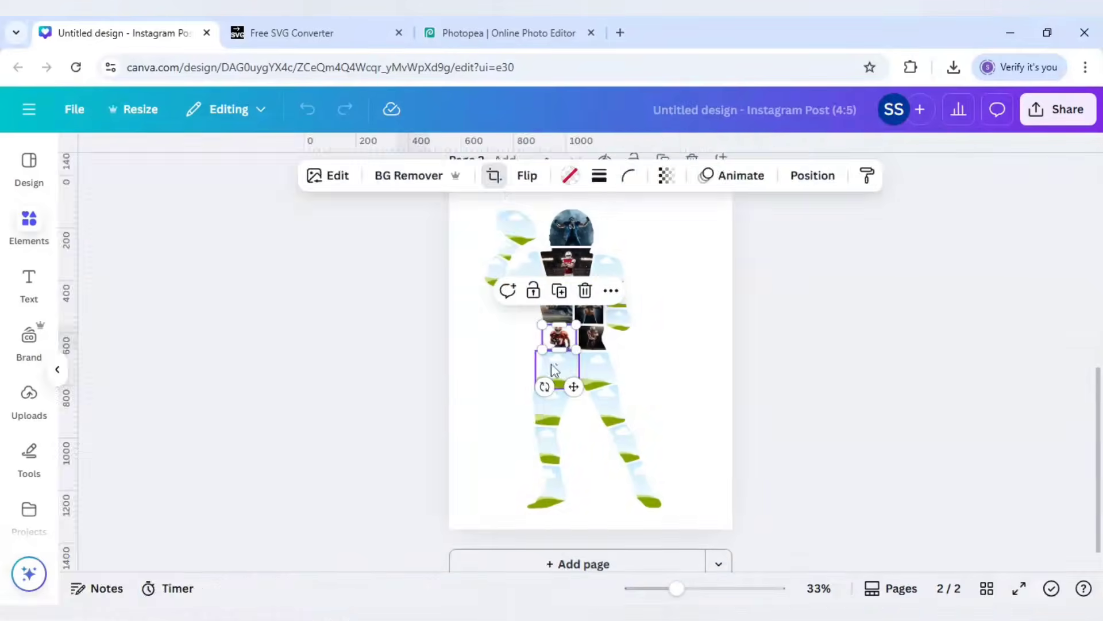
Fill the right thigh, left thigh and right shoulder frames with the orange-jersey, number 22 and gold-jersey player photos
left_click(499, 381)
scroll(244, 449, "down", 4)
scroll(245, 448, "down", 3)
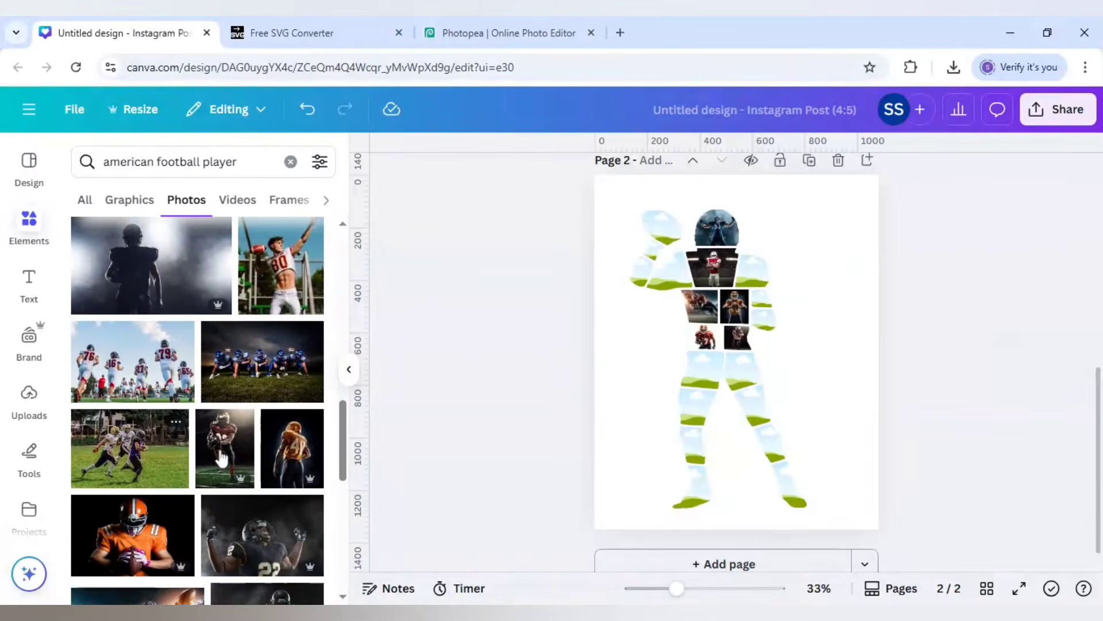
left_click(154, 536)
left_click(401, 460)
left_click_drag(736, 352, 753, 269)
left_click(268, 535)
left_click(505, 408)
left_click(296, 466)
left_click(500, 402)
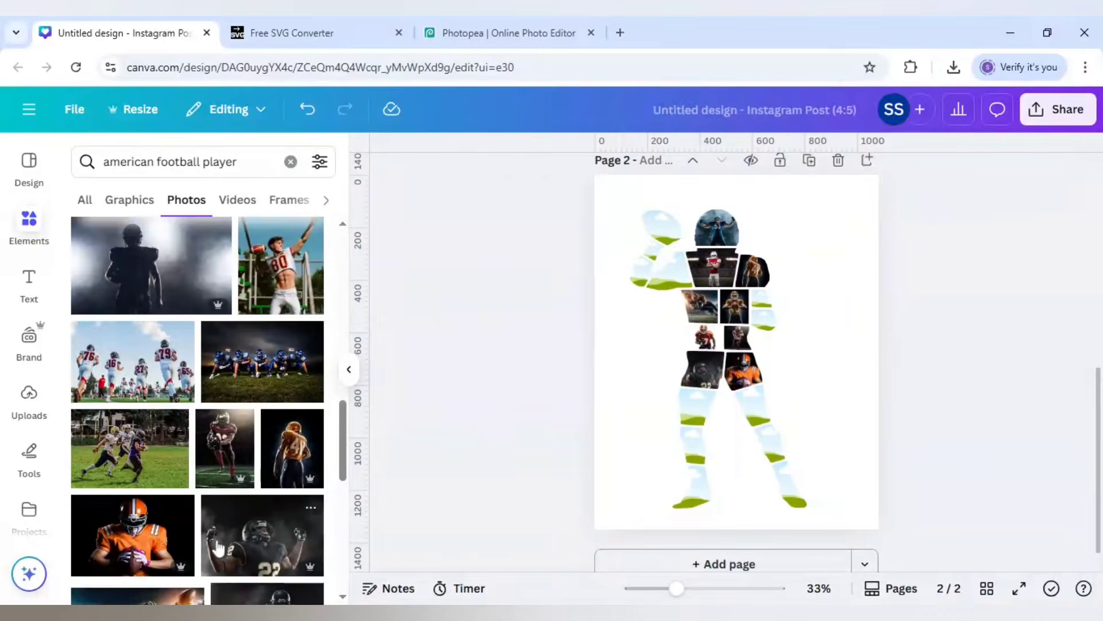
Place the photo of the player leaping for the ball in a stadium in the left shoulder frame and adjust its crop
scroll(225, 463, "down", 3)
left_click(173, 457)
left_click_drag(738, 347, 661, 270)
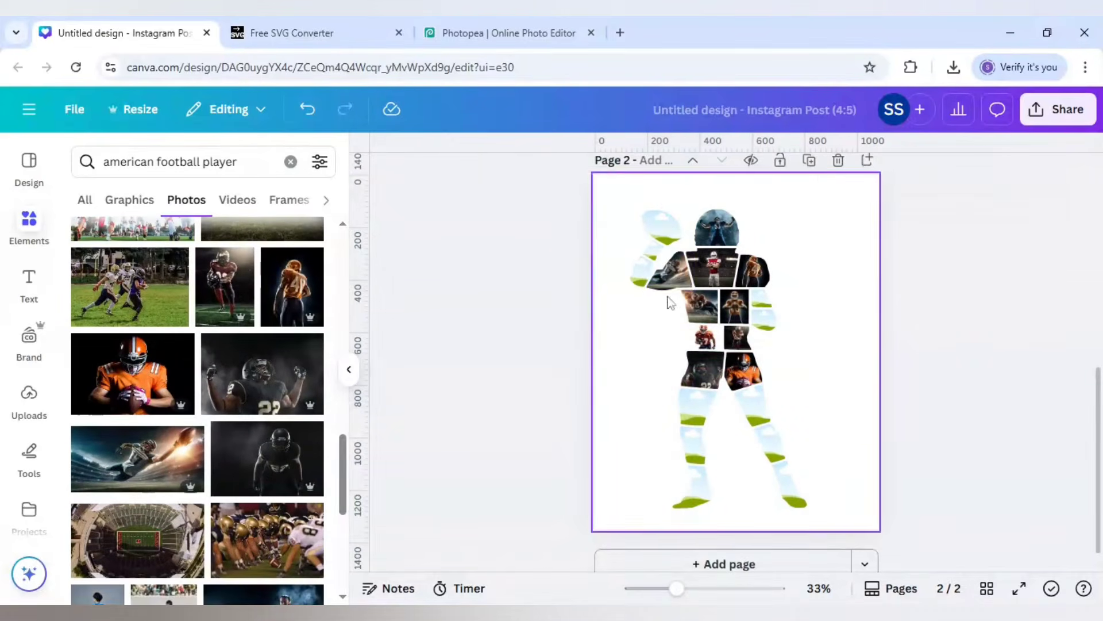
double_click(665, 289)
left_click(451, 324)
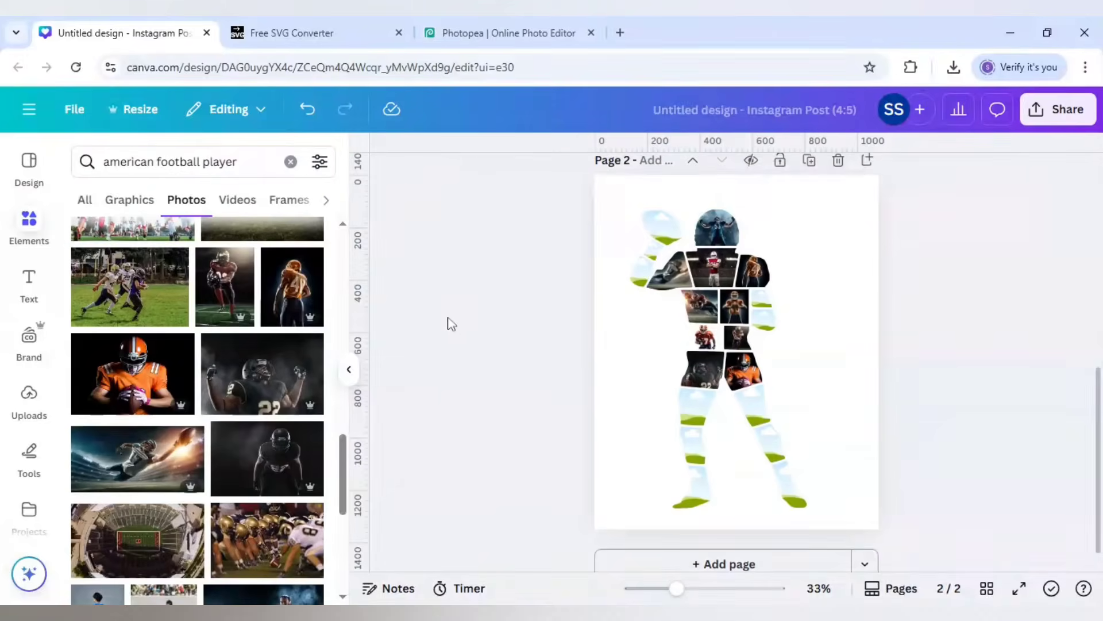
Place the photo of the blue-uniformed player in smoke in the frame below the right thigh and adjust its crop
left_click(151, 382)
key("Delete")
scroll(226, 483, "down", 3)
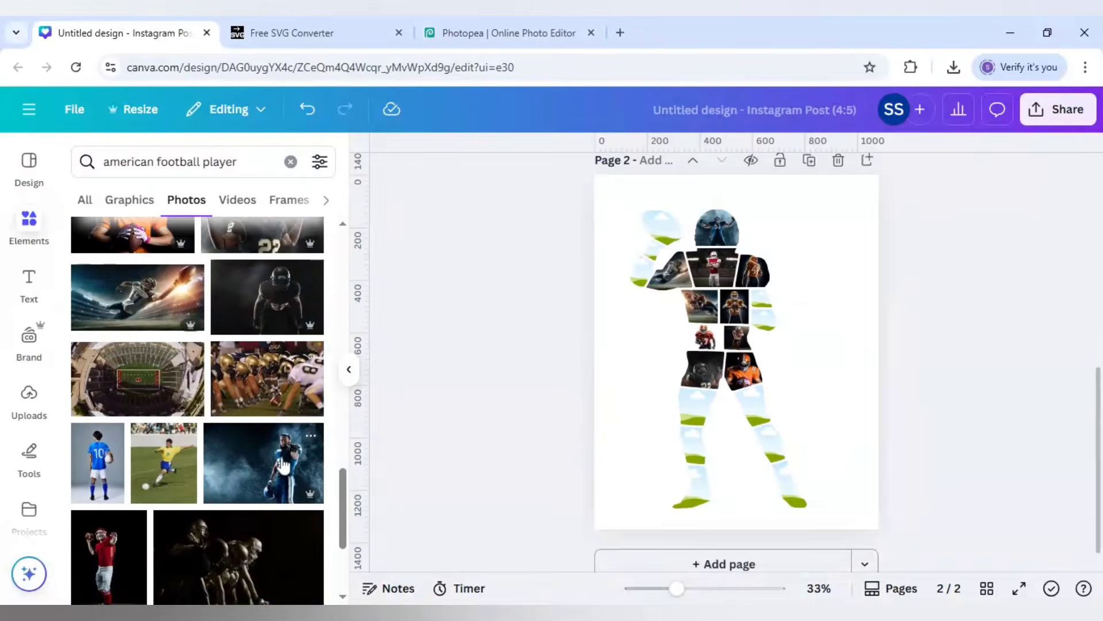
left_click(270, 463)
left_click_drag(772, 401, 744, 414)
double_click(733, 408)
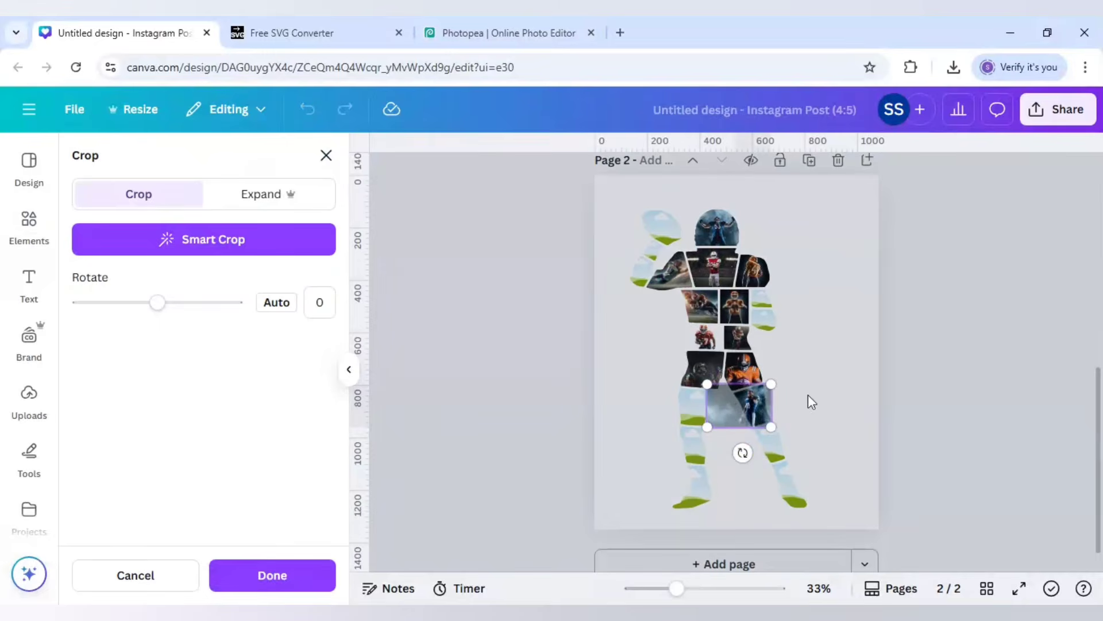
left_click(451, 433)
Place the photo of the red-jersey player on black in the frame below the left thigh and adjust its crop
scroll(112, 460, "down", 3)
left_click(106, 406)
left_click_drag(718, 357, 691, 445)
double_click(696, 418)
left_click(495, 430)
Fill the left shin frame with the pale-background player photo and the football-shaped frame with the number 14 player photo
scroll(241, 470, "down", 1)
left_click(133, 428)
scroll(196, 460, "down", 4)
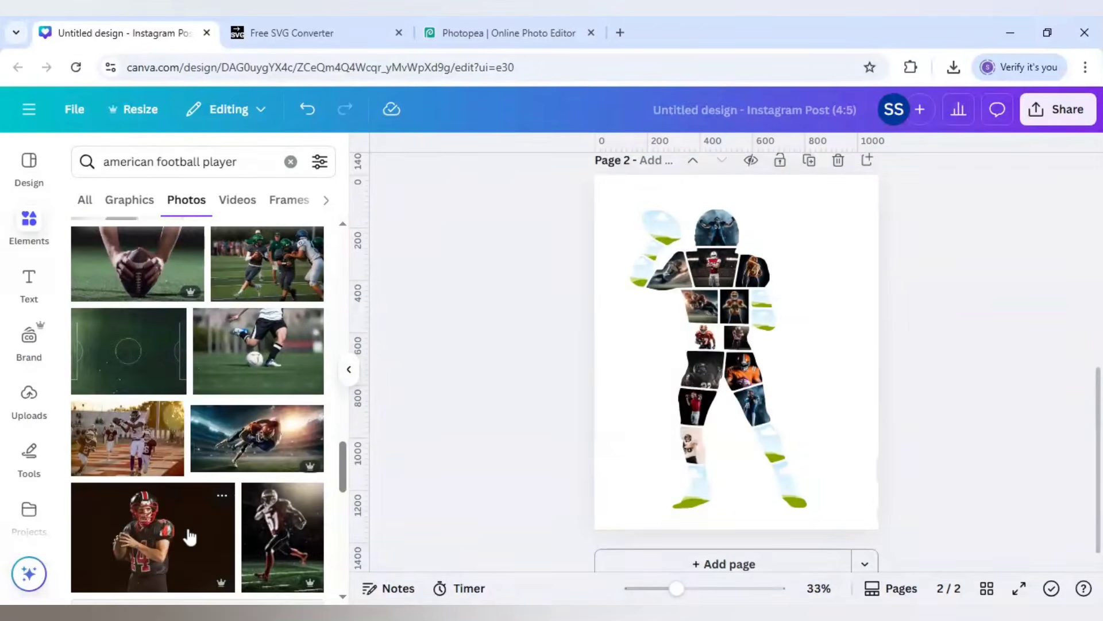
left_click(152, 538)
left_click_drag(770, 368, 667, 228)
left_click(562, 292)
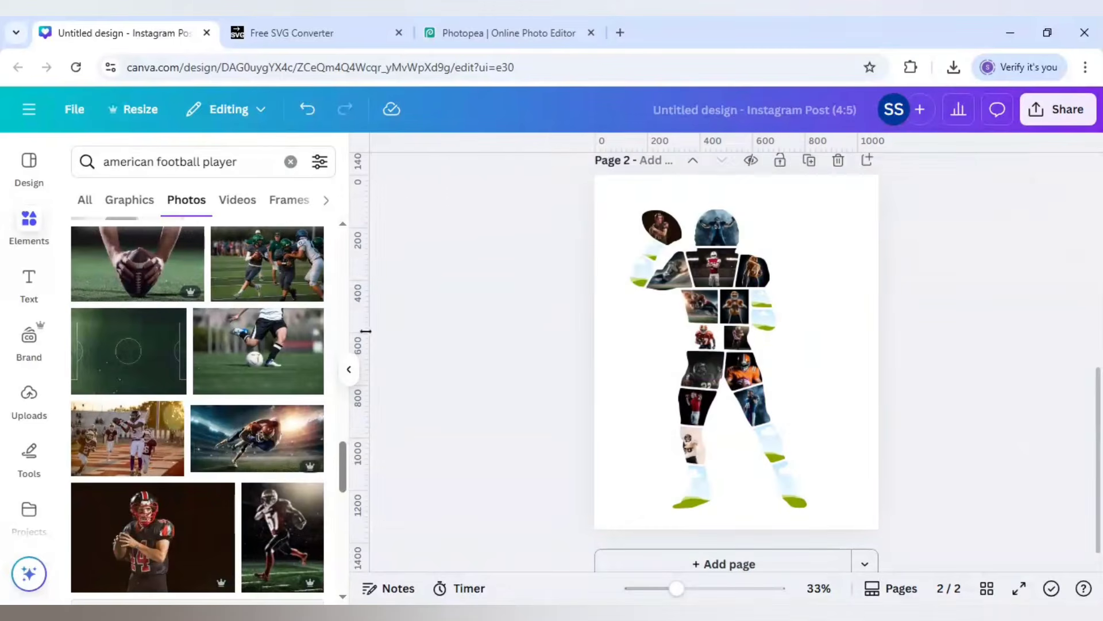
scroll(823, 318, "up", 5)
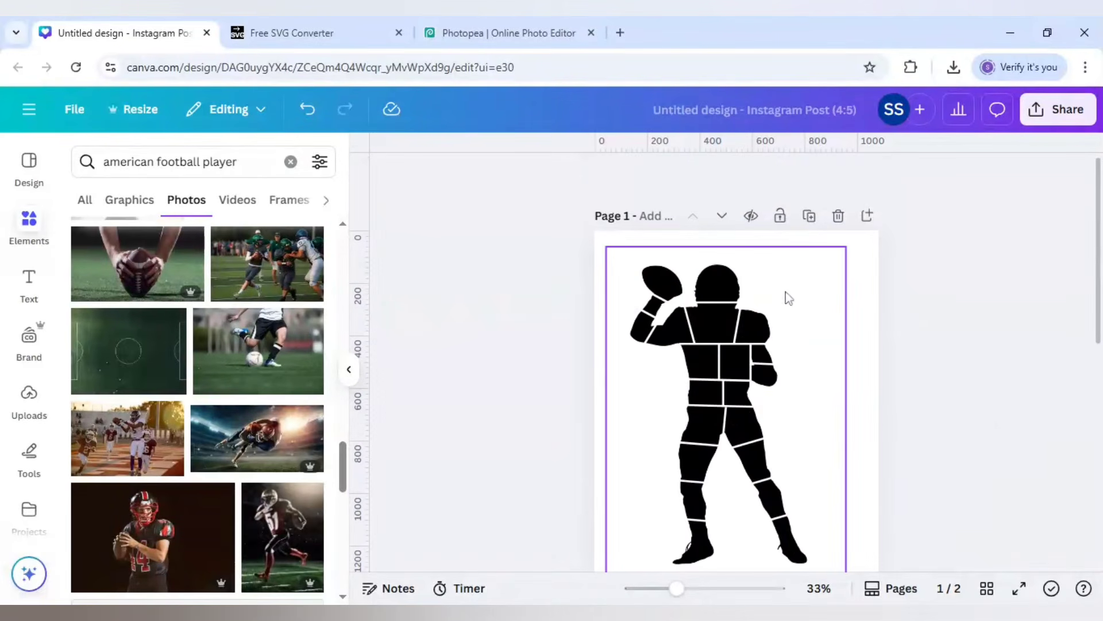
left_click(30, 402)
left_click(111, 287)
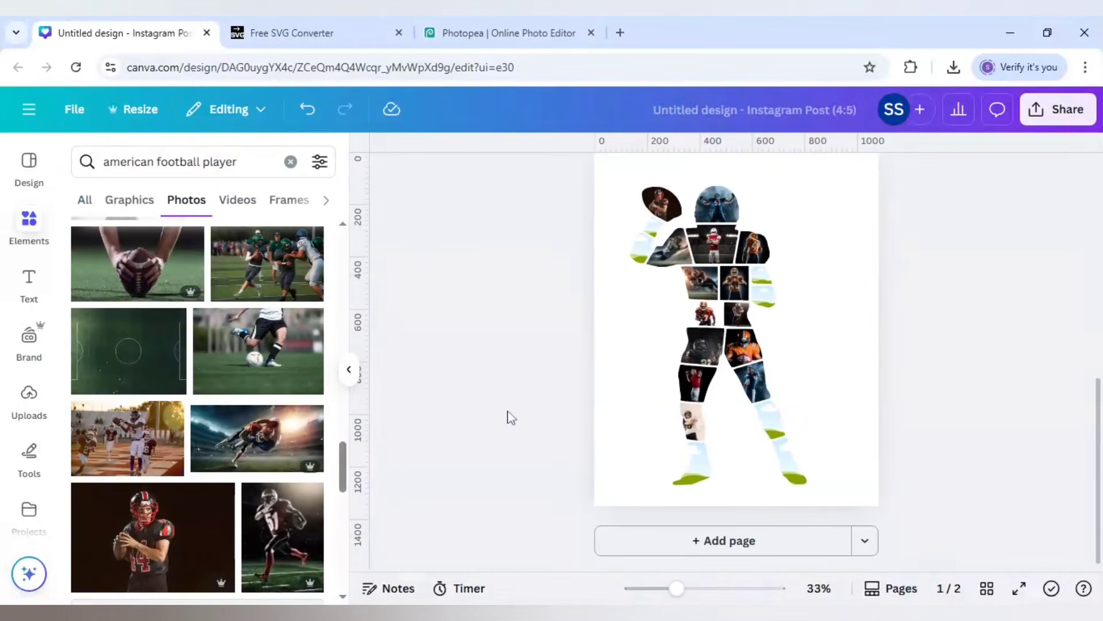
Place the photo of the number 51 player running with the ball in the right shin frame and adjust its crop
left_click(282, 528)
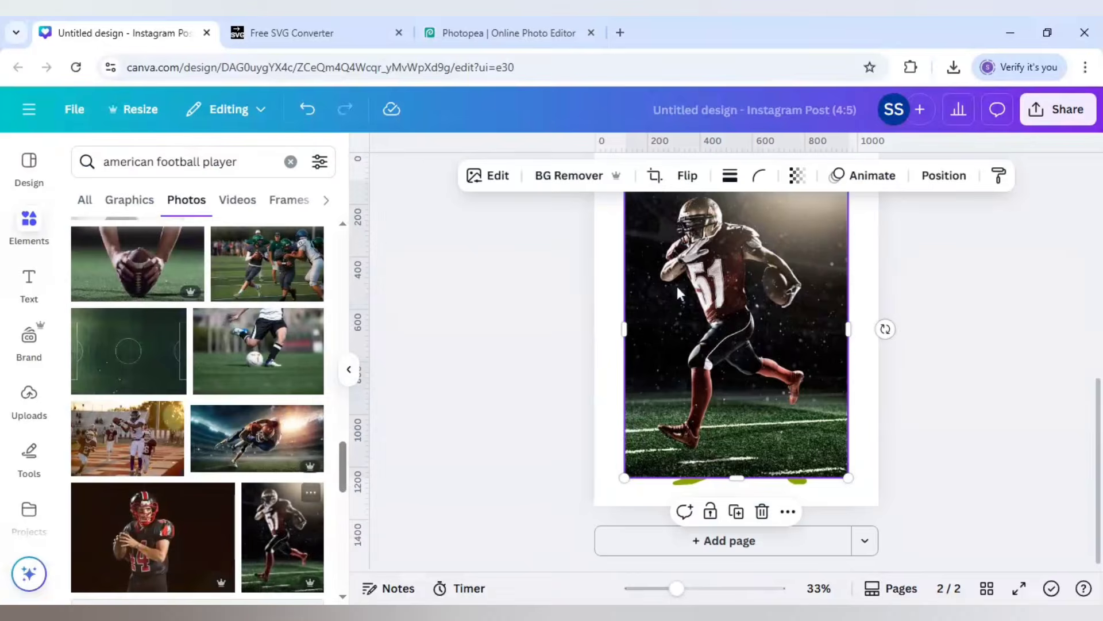
left_click_drag(725, 288, 767, 420)
left_click(434, 425)
double_click(771, 424)
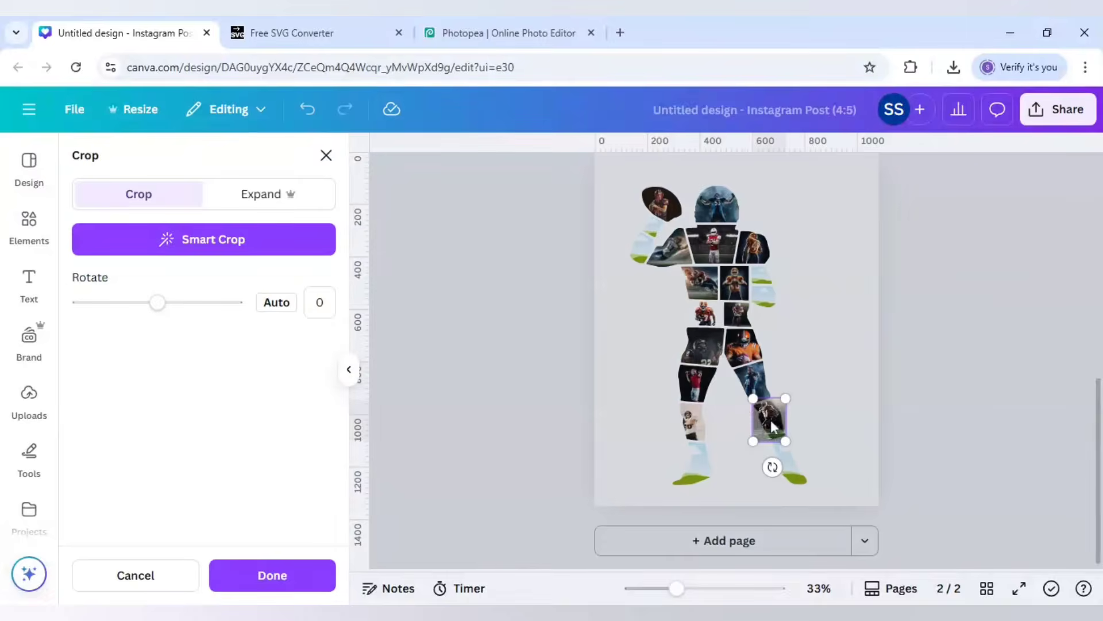
left_click(447, 407)
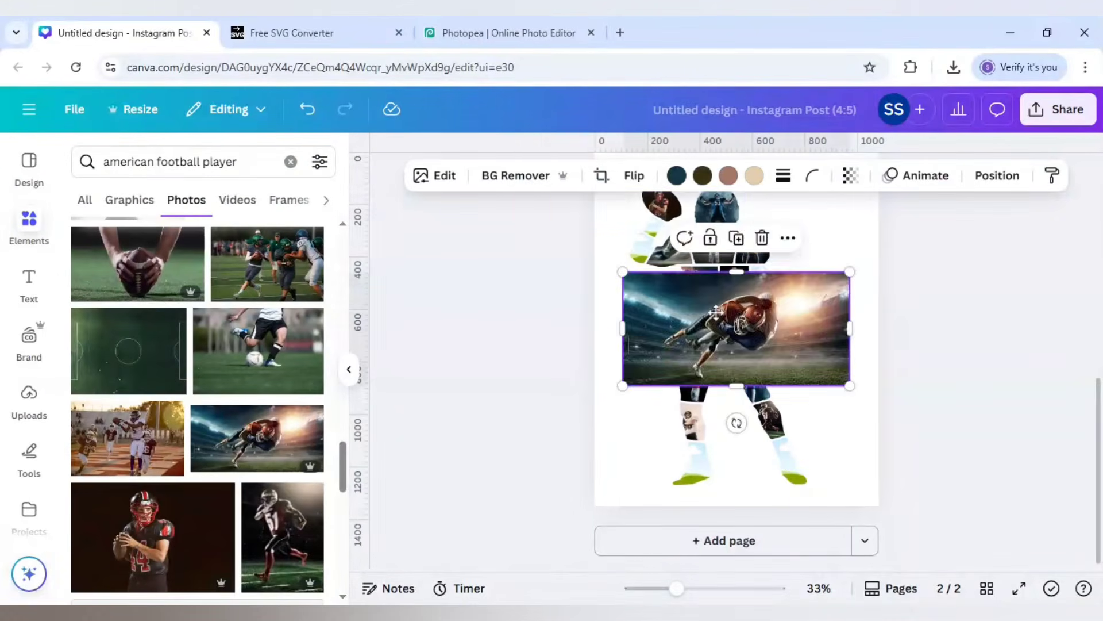
Fill the raised left forearm frame with the diving player photo and the right hand frame with the maroon-jersey player photo
left_click_drag(754, 330, 643, 249)
left_click(477, 327)
scroll(228, 448, "down", 4)
scroll(228, 447, "down", 1)
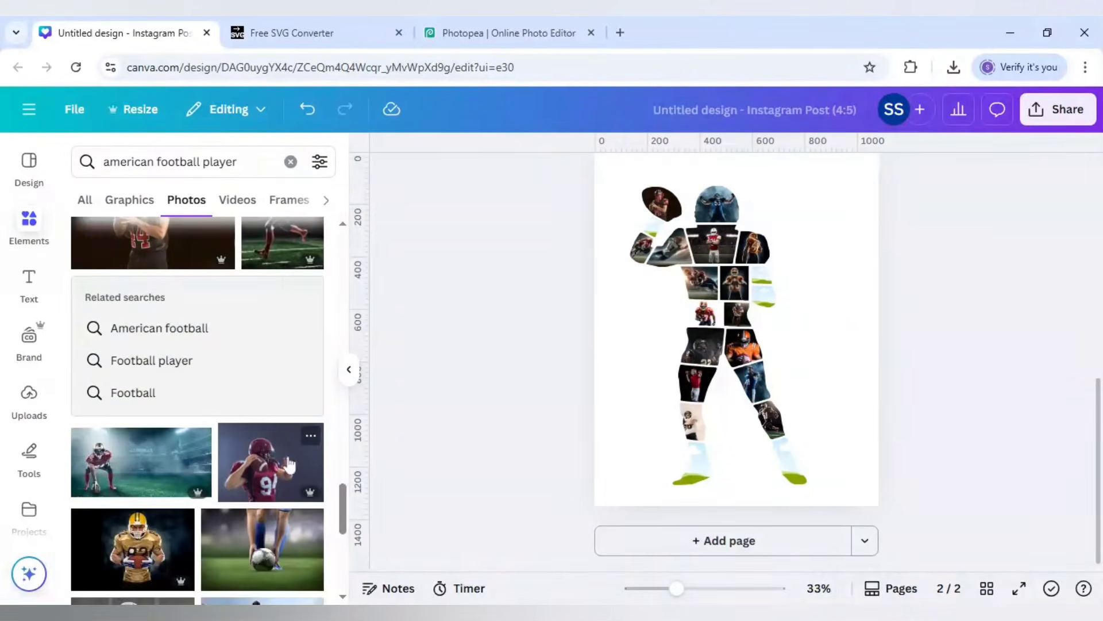
left_click(286, 459)
left_click_drag(751, 321, 763, 294)
left_click(478, 327)
Try the gold-uniformed player photo in the small wrist frame below the football
left_click(144, 540)
left_click_drag(747, 368, 660, 251)
left_click(489, 311)
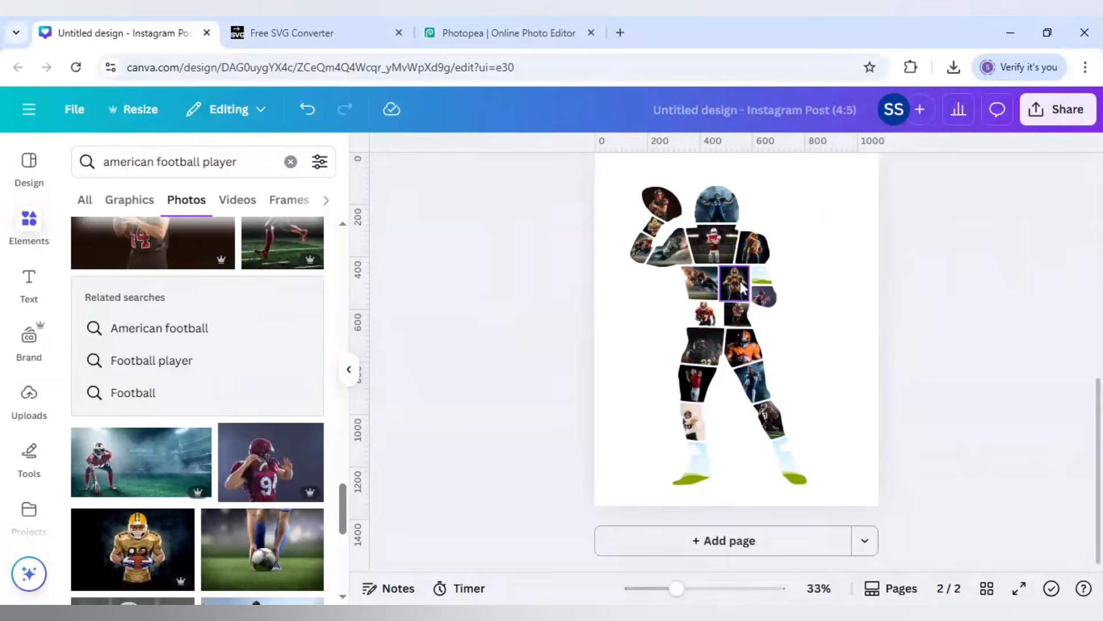
left_click(654, 227)
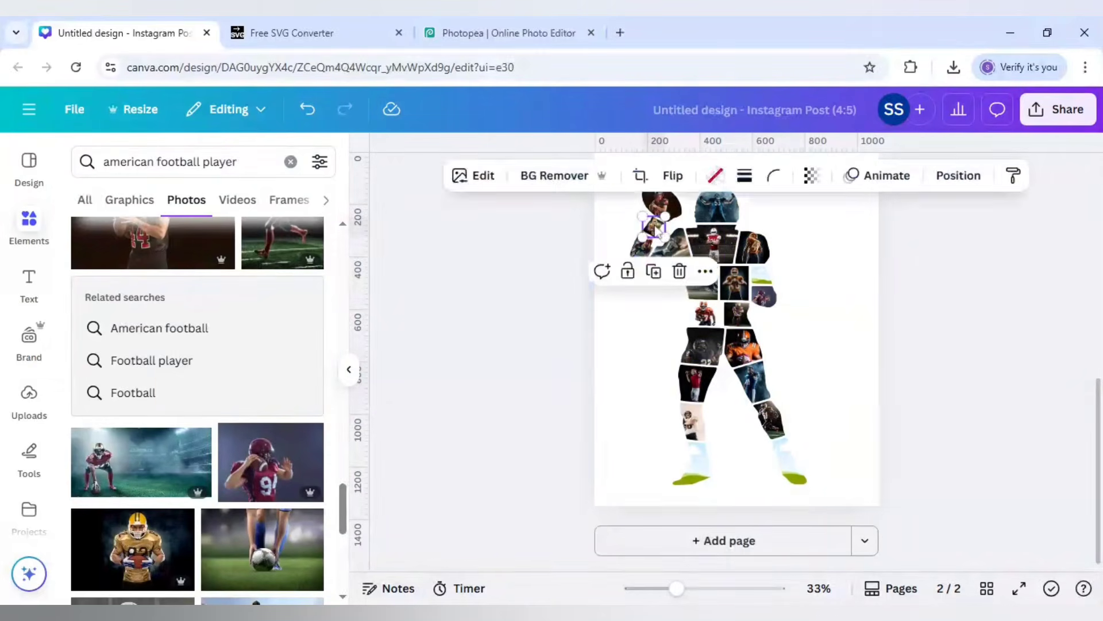
Replace the helmet photo in the head frame with the photo of the gold-uniformed player on black
left_click(162, 553)
left_click_drag(713, 359, 720, 205)
left_click(560, 271)
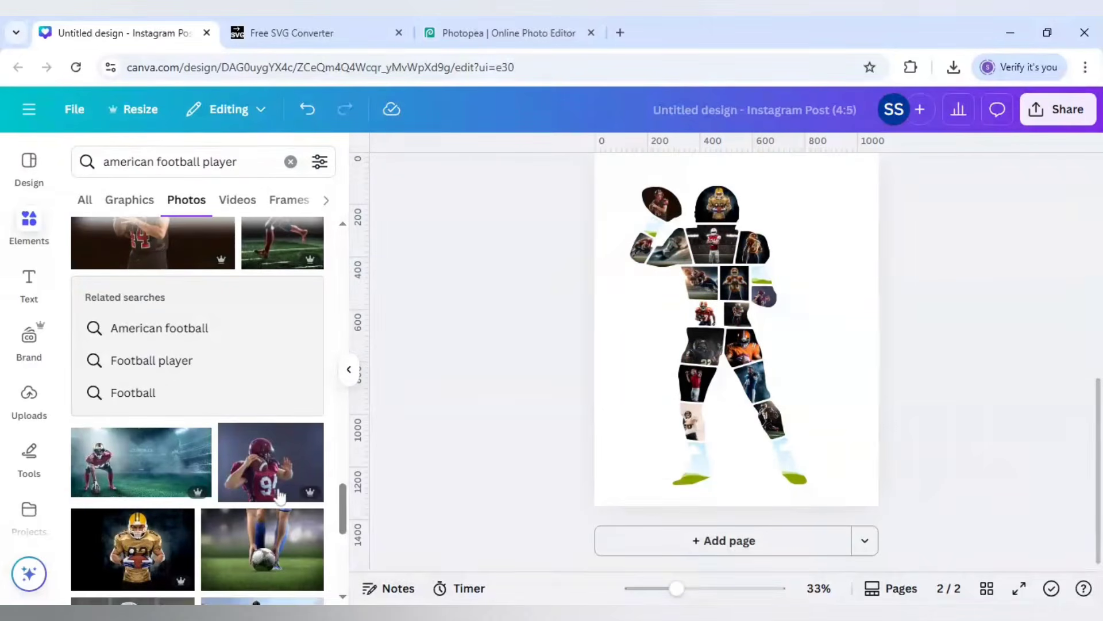
Place the stadium photo of the number 40 player in the left foot frame and adjust its crop
scroll(196, 402, "down", 3)
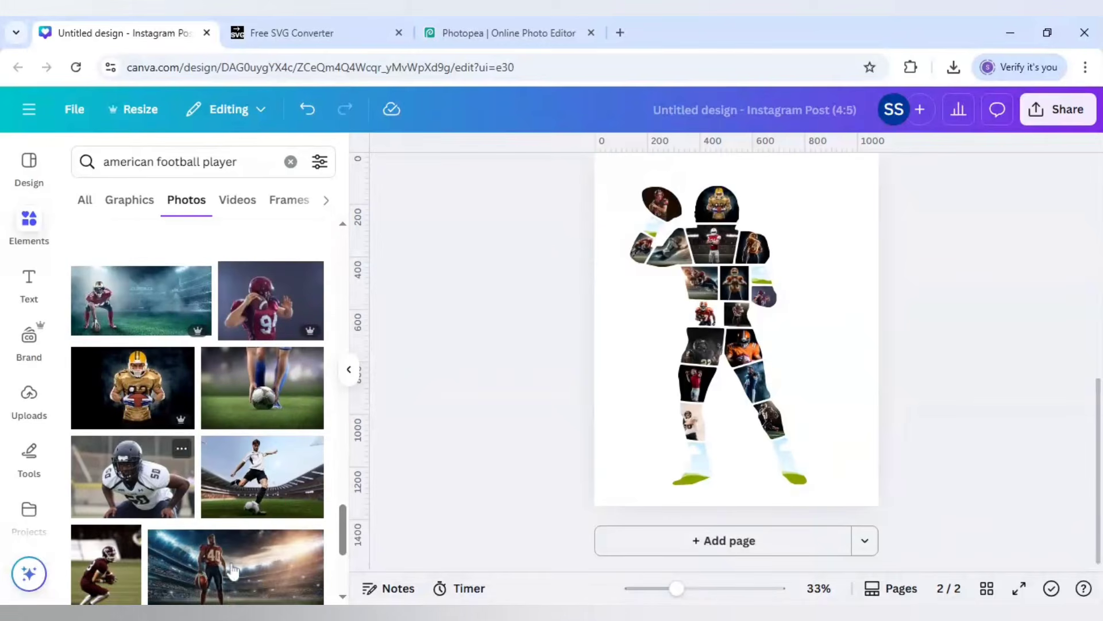
left_click(236, 566)
left_click_drag(735, 333, 700, 480)
double_click(700, 480)
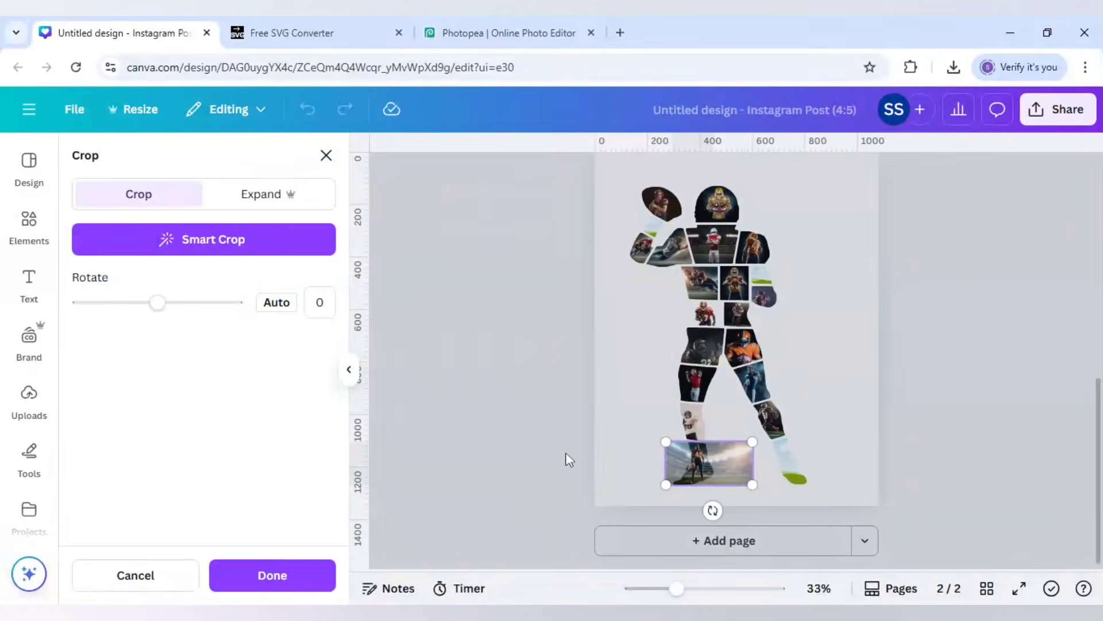
left_click(569, 459)
left_click(411, 453)
Try the photo of the player in a yellow helmet and blue-and-yellow uniform in the right foot frame
scroll(115, 520, "down", 10)
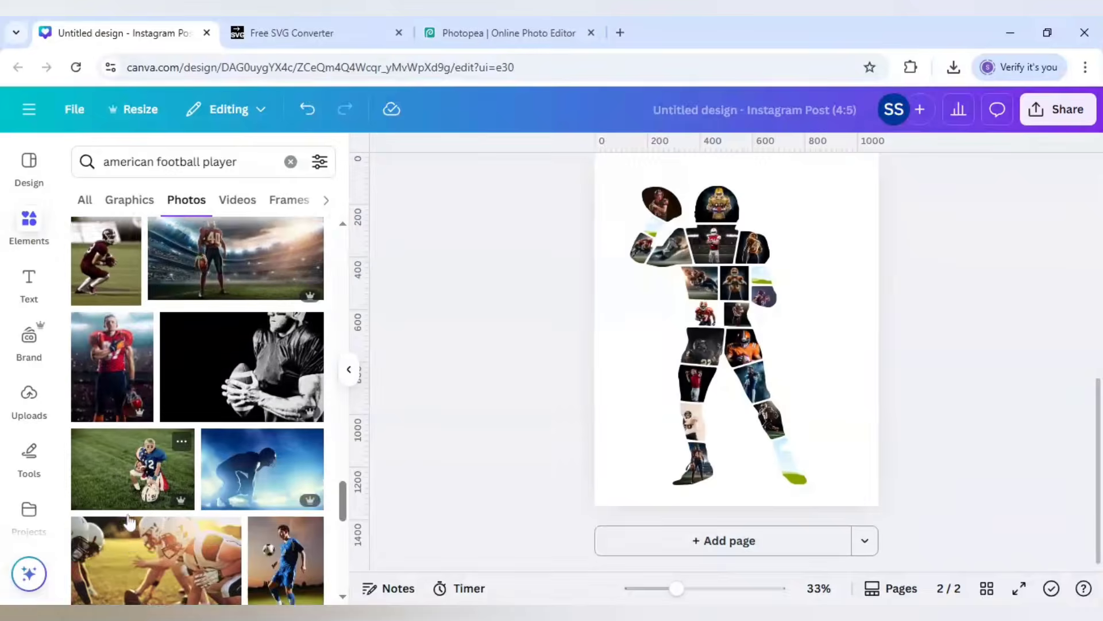
scroll(254, 513, "down", 2)
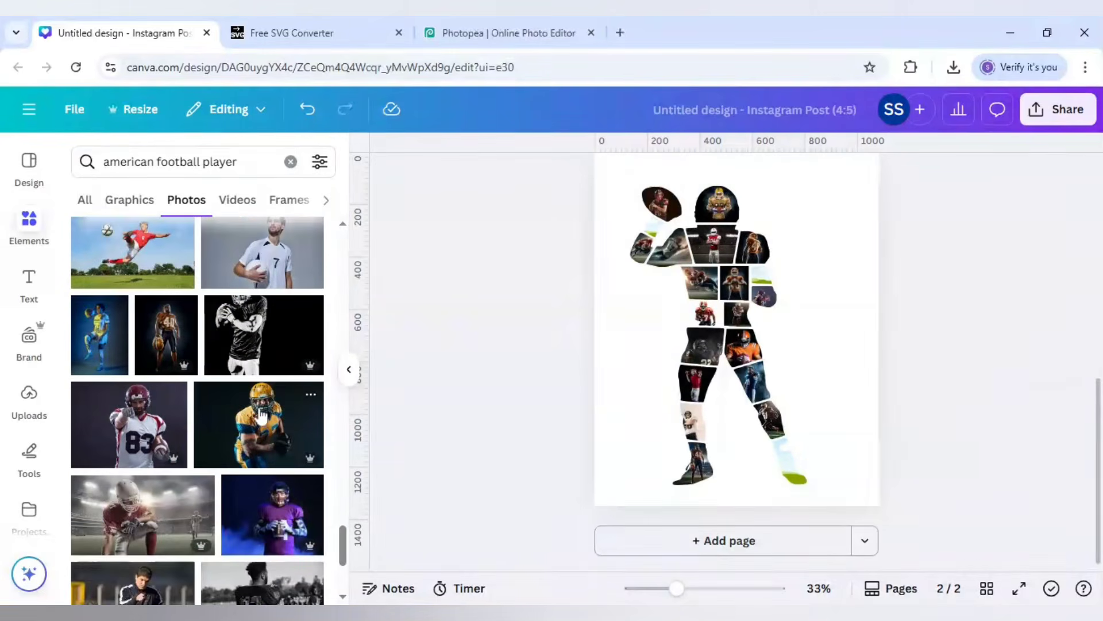
left_click_drag(258, 417, 779, 460)
double_click(776, 459)
left_click(475, 461)
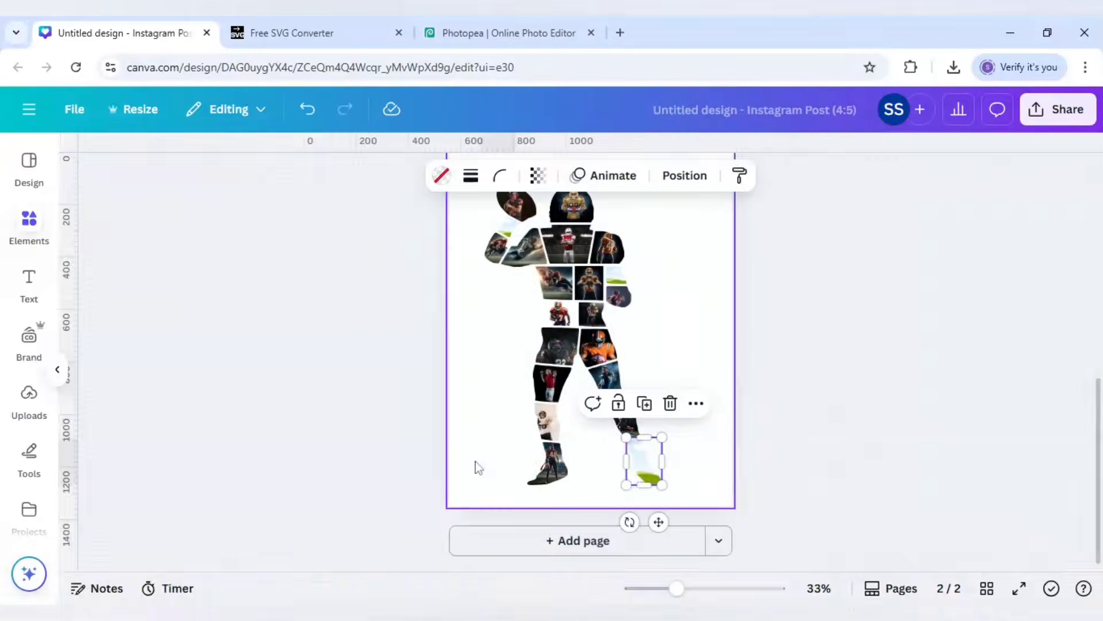
left_click(446, 448)
Try another dark-background football player photo in the right foot frame
scroll(261, 457, "down", 5)
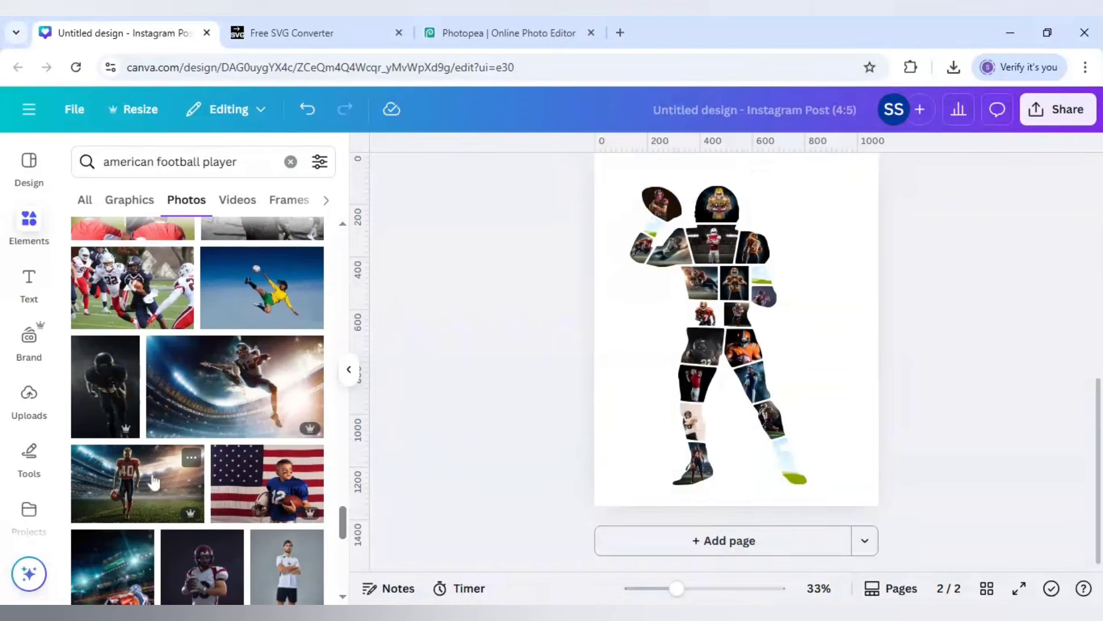
scroll(154, 484, "down", 1)
left_click_drag(301, 502, 791, 462)
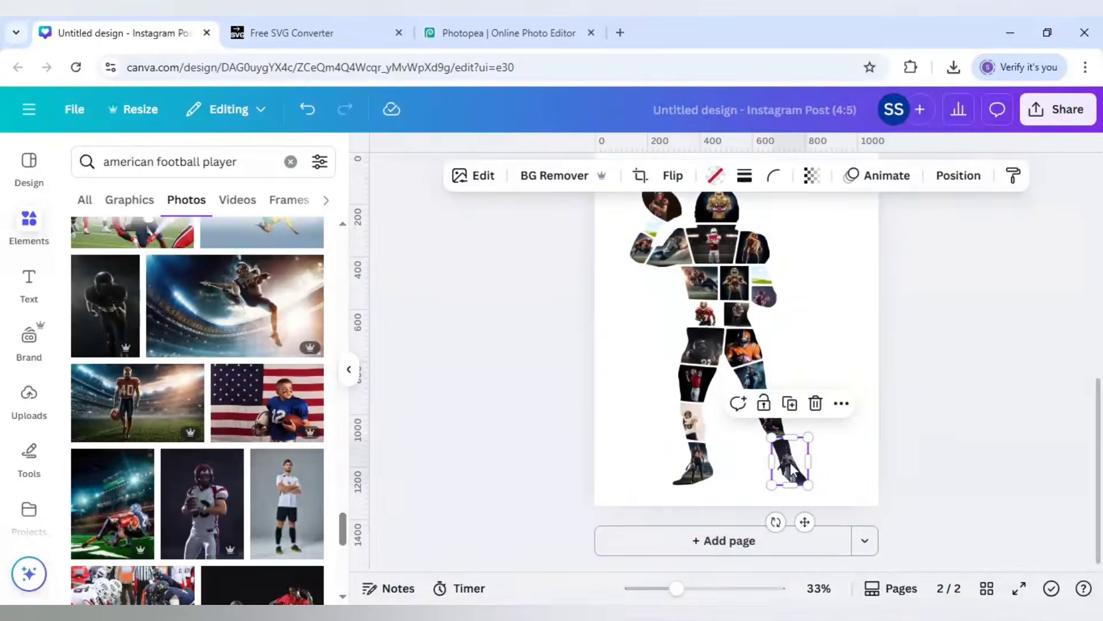
double_click(773, 466)
left_click(819, 460)
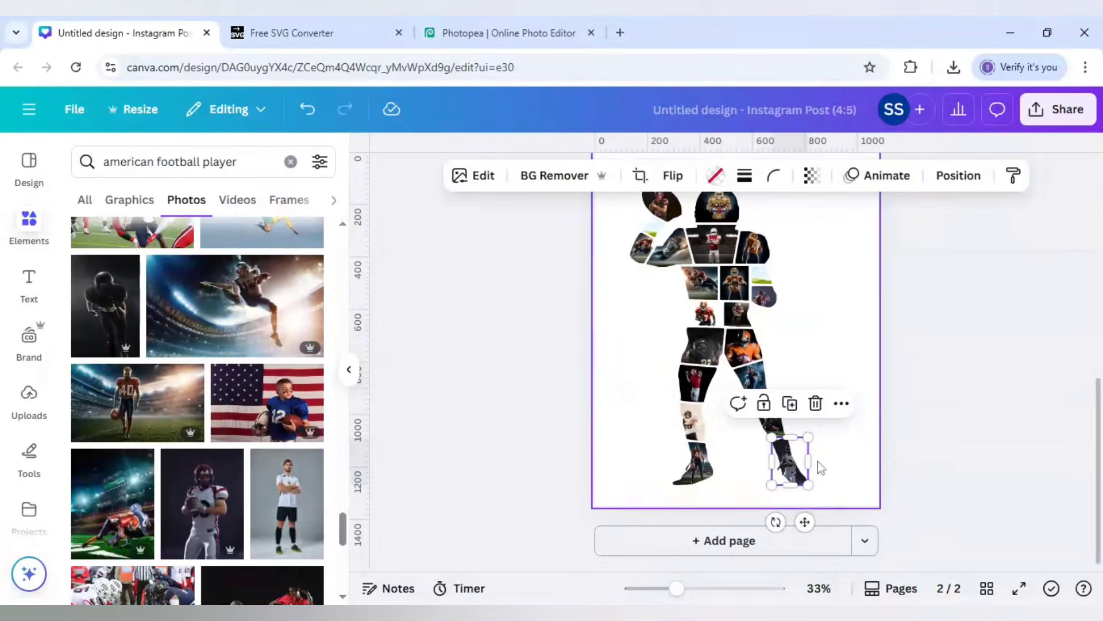
key("Delete")
Place the blue-toned photo of a football player in smoke in the right foot frame and adjust its crop
scroll(271, 487, "down", 4)
scroll(236, 486, "down", 5)
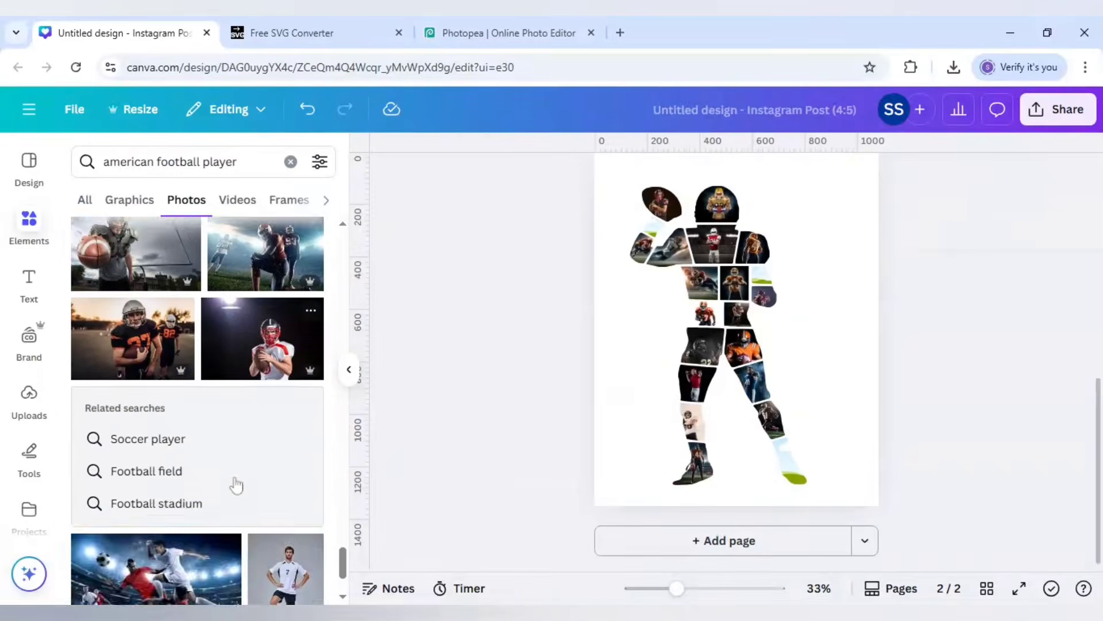
scroll(236, 485, "down", 10)
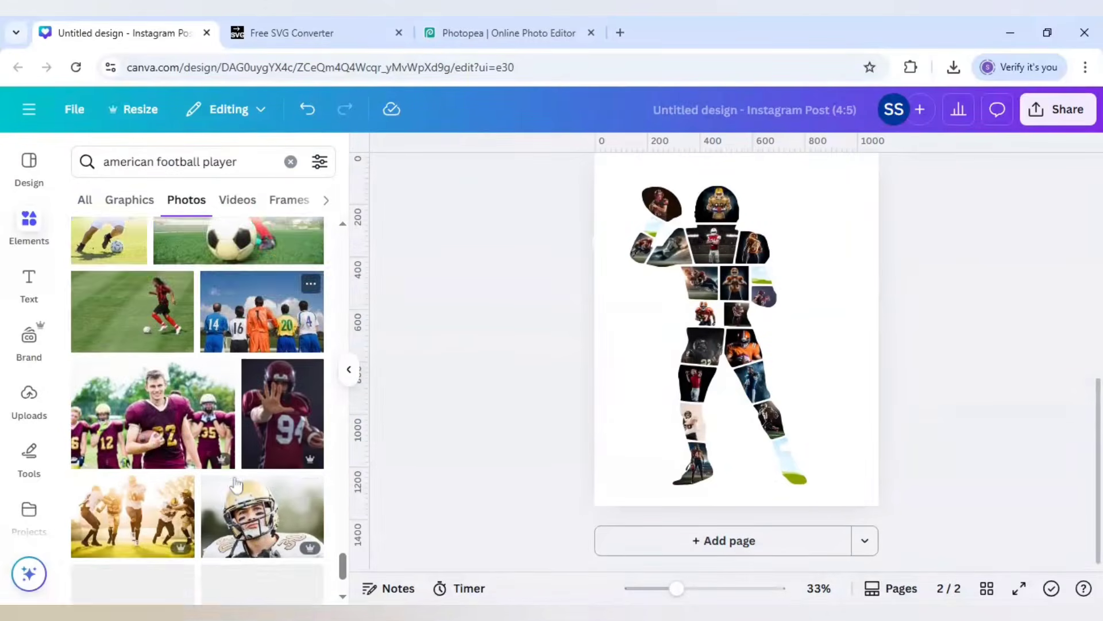
left_click(263, 382)
left_click_drag(741, 345, 772, 460)
double_click(753, 460)
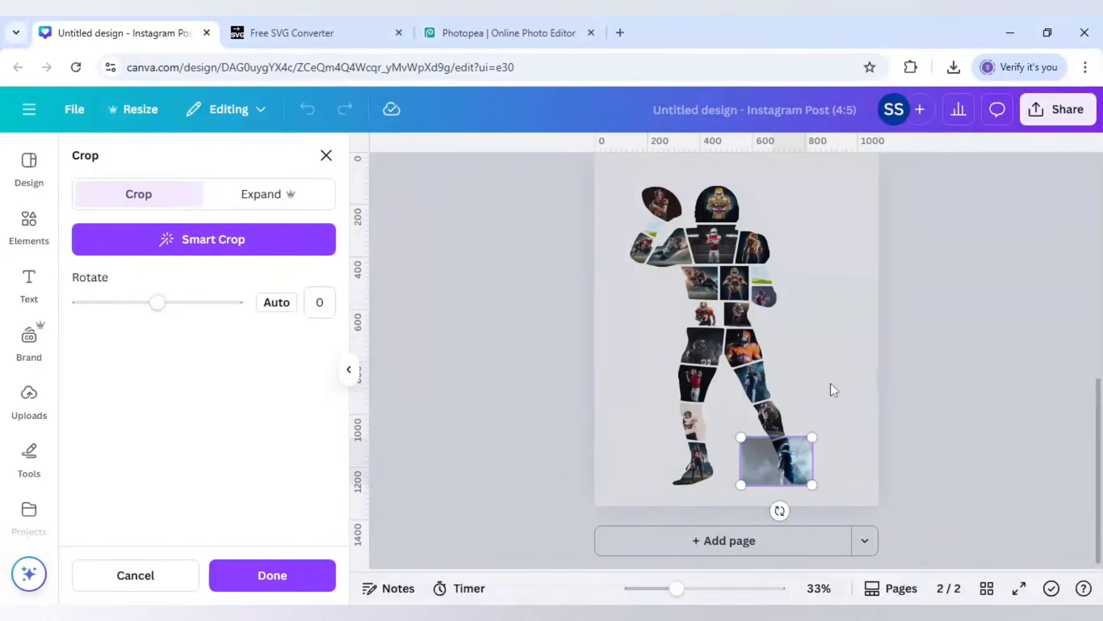
left_click(834, 385)
Fill the right forearm frame with the first photo result and the left wrist frame with the running orange-jersey player photo
scroll(262, 486, "down", 10)
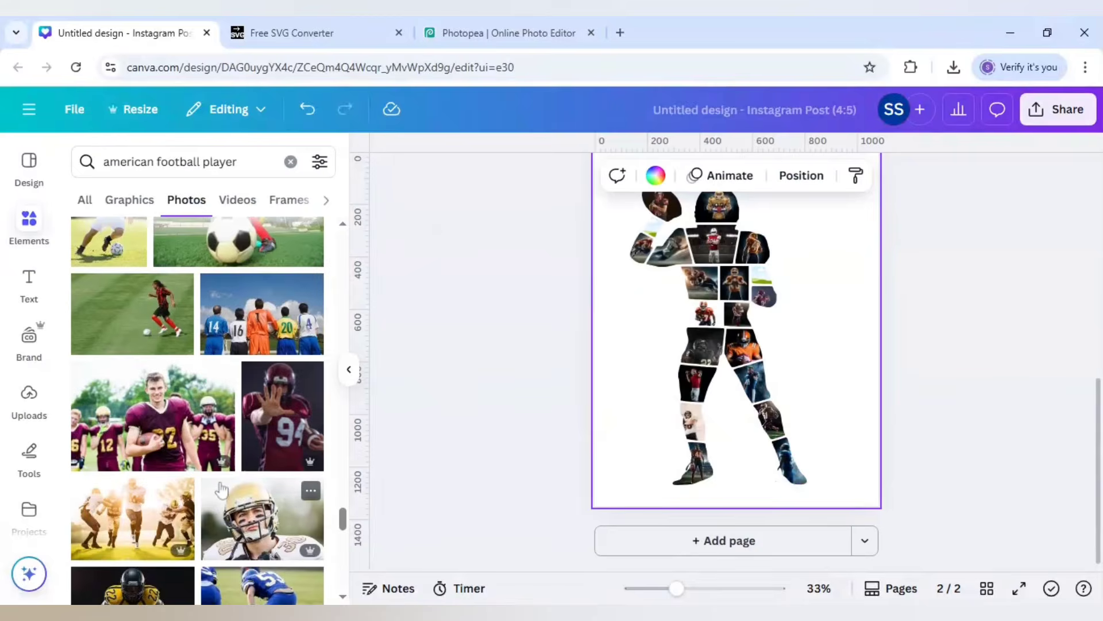
scroll(261, 486, "up", 20)
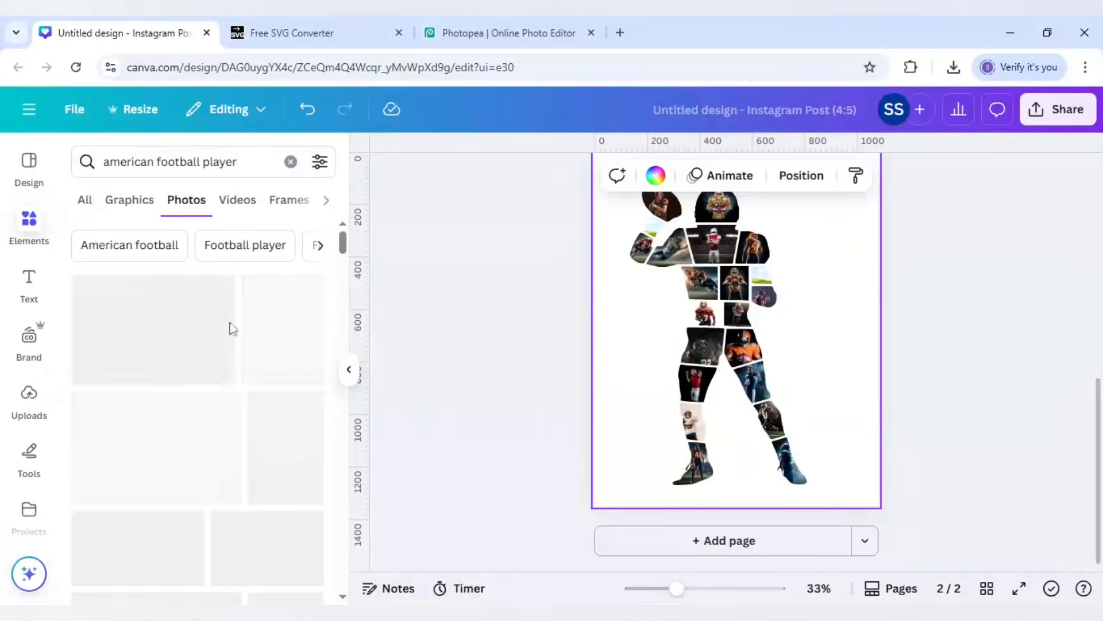
left_click_drag(210, 331, 764, 276)
left_click(492, 294)
left_click_drag(291, 424, 655, 225)
scroll(564, 431, "up", 2)
Replace the white-background photo in the left waist frame with the number 51 runner photo and adjust its crop
scroll(259, 488, "down", 10)
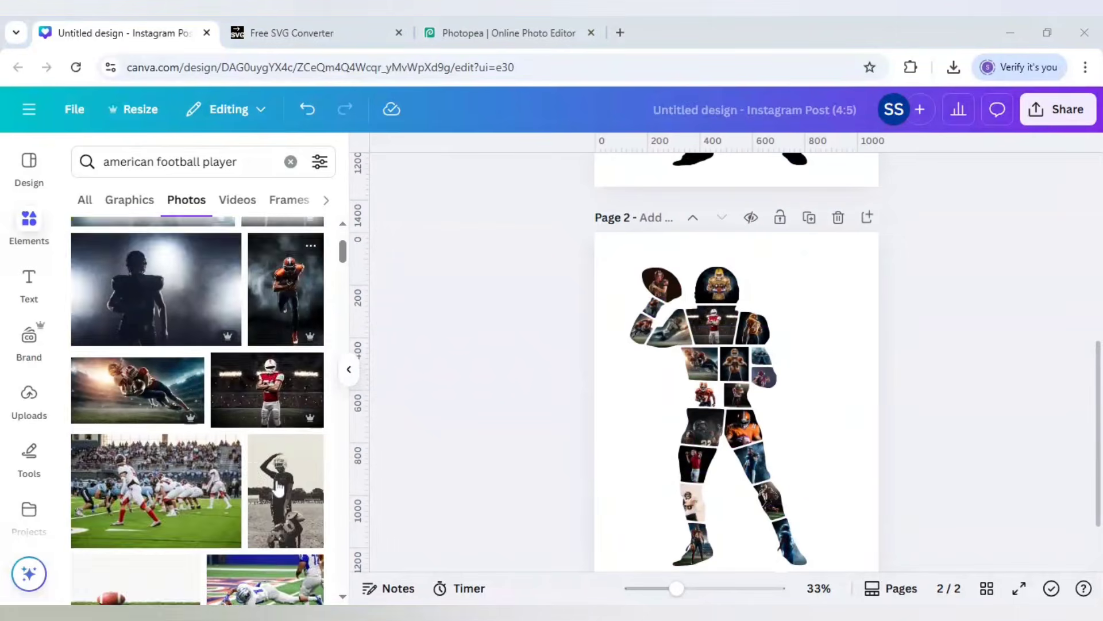
scroll(254, 471, "down", 10)
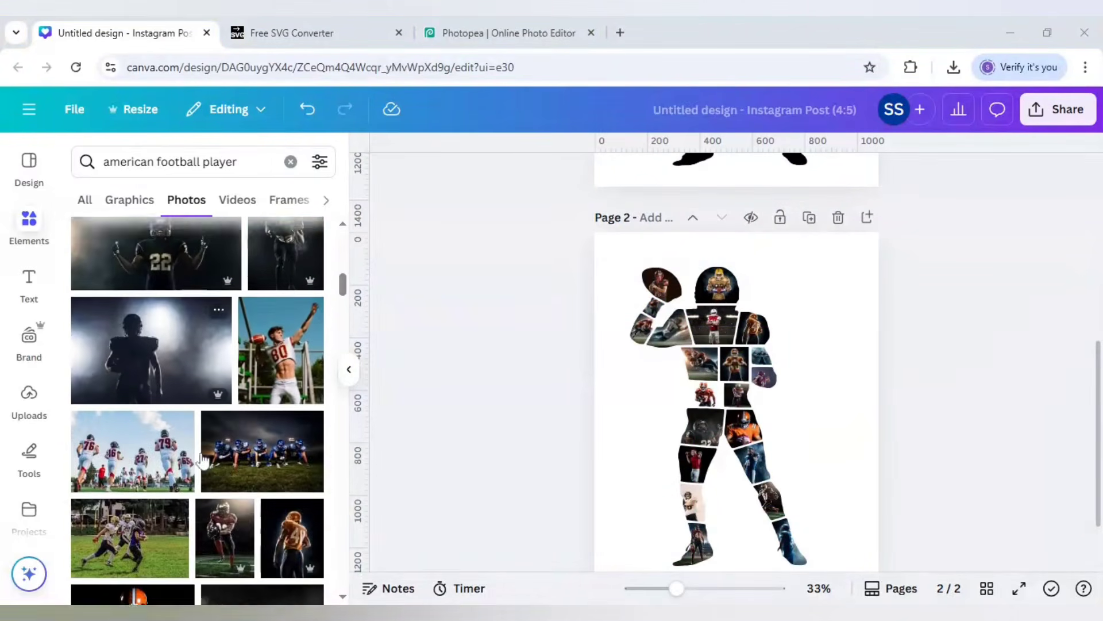
scroll(235, 473, "down", 2)
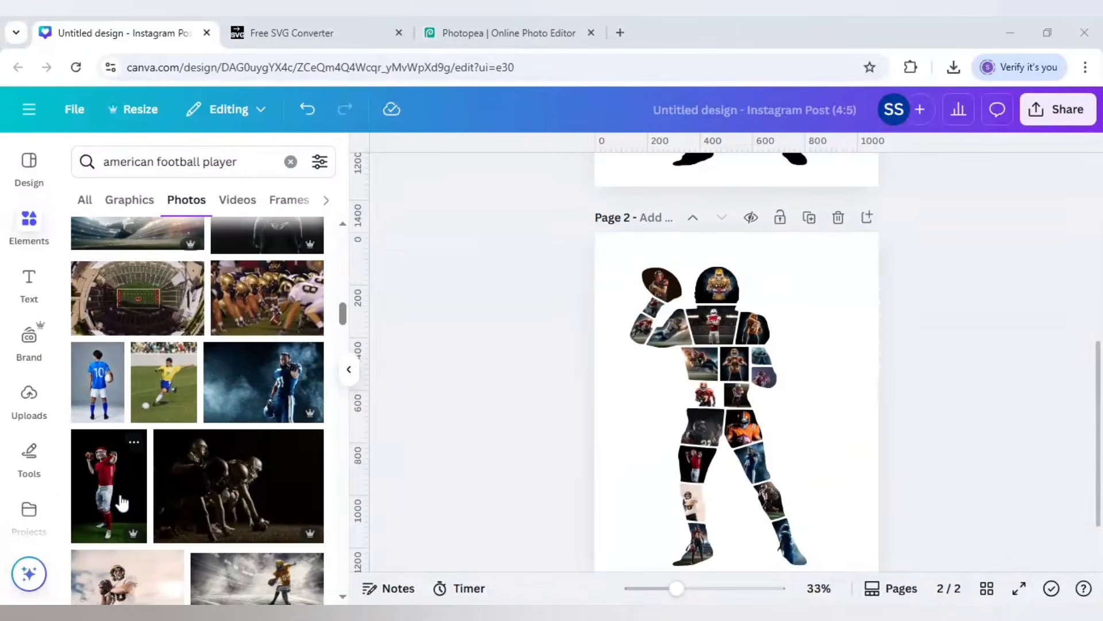
scroll(143, 438, "down", 3)
scroll(143, 438, "down", 6)
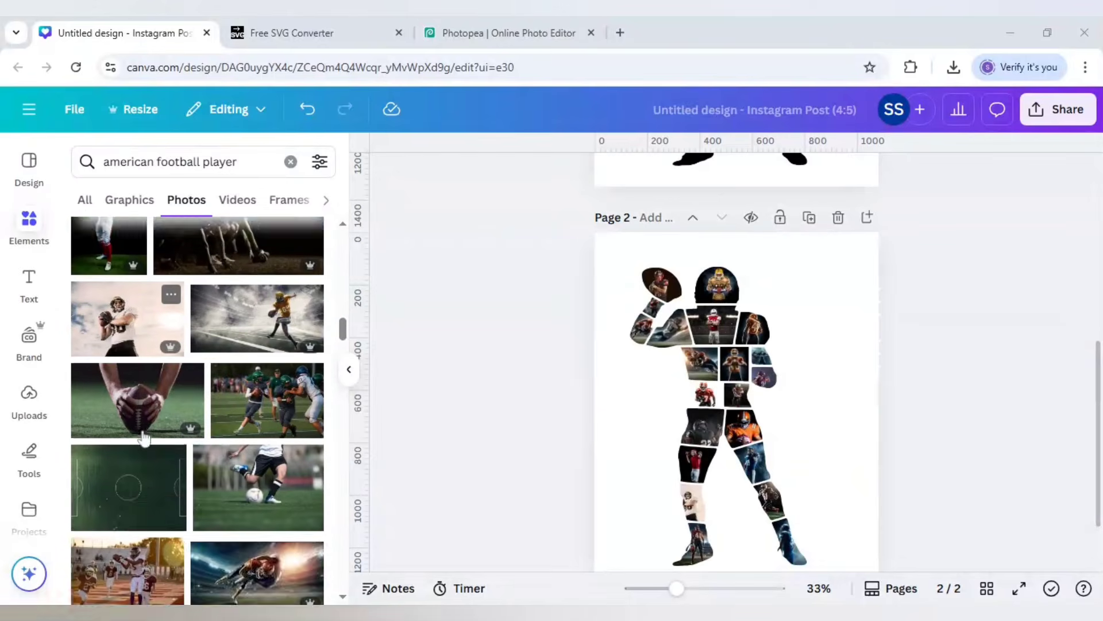
left_click(281, 451)
mouse_move(712, 408)
left_mouse_down()
mouse_move(687, 393)
mouse_move(708, 409)
left_mouse_up()
double_click(709, 398)
left_click(505, 411)
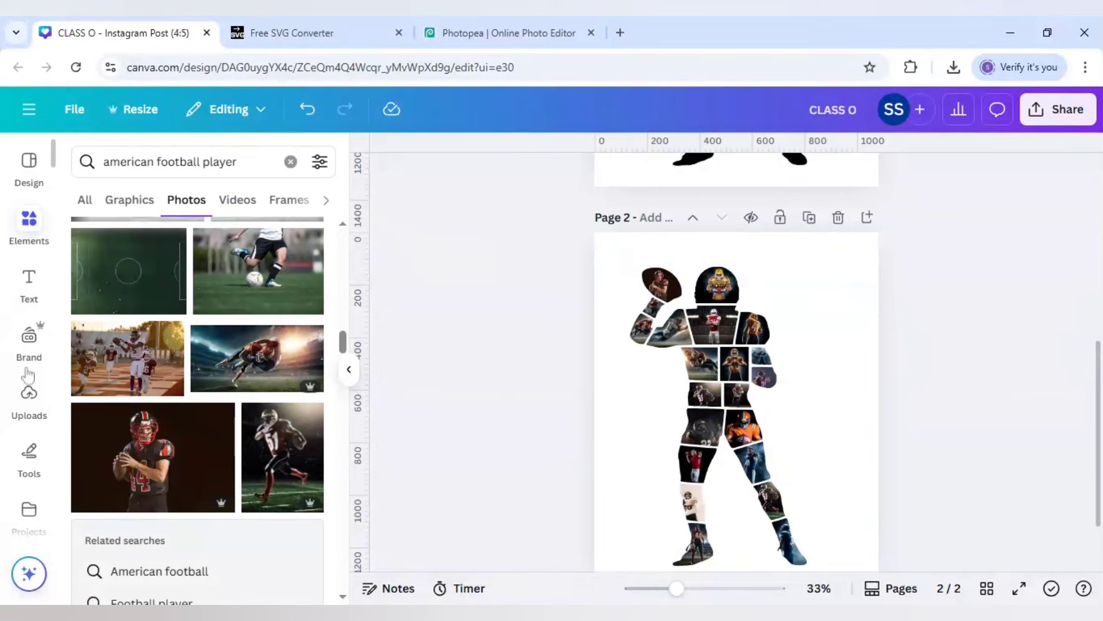
Add a heading reading "CLASS OF" and place it above the player at the page's upper-right corner
left_click(29, 282)
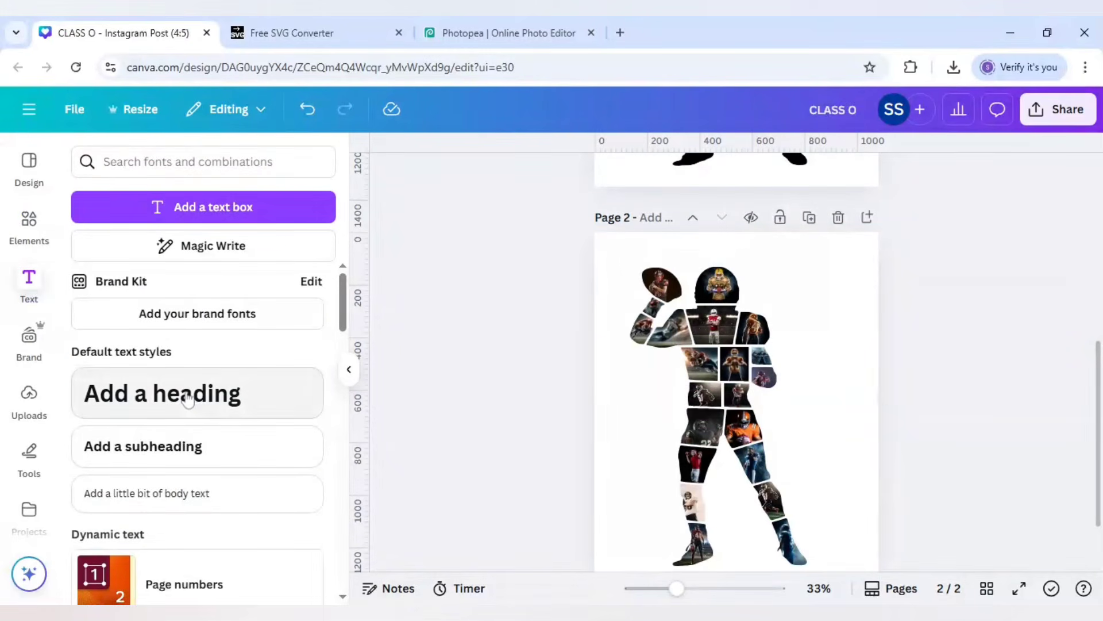
left_click(188, 396)
type("CLASS OF")
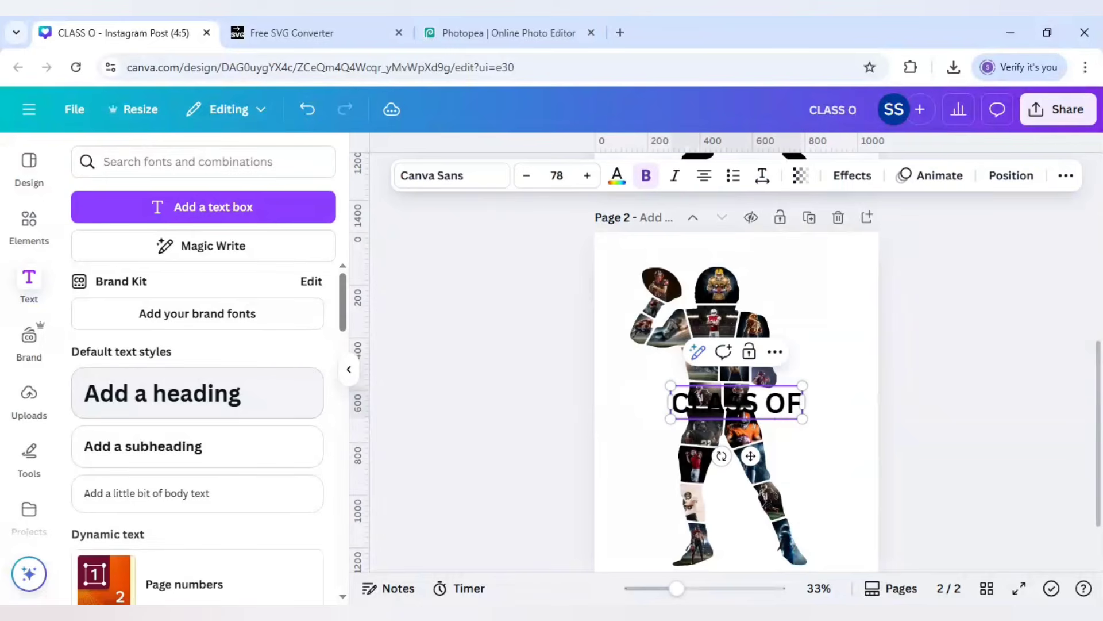
left_click_drag(750, 456, 810, 309)
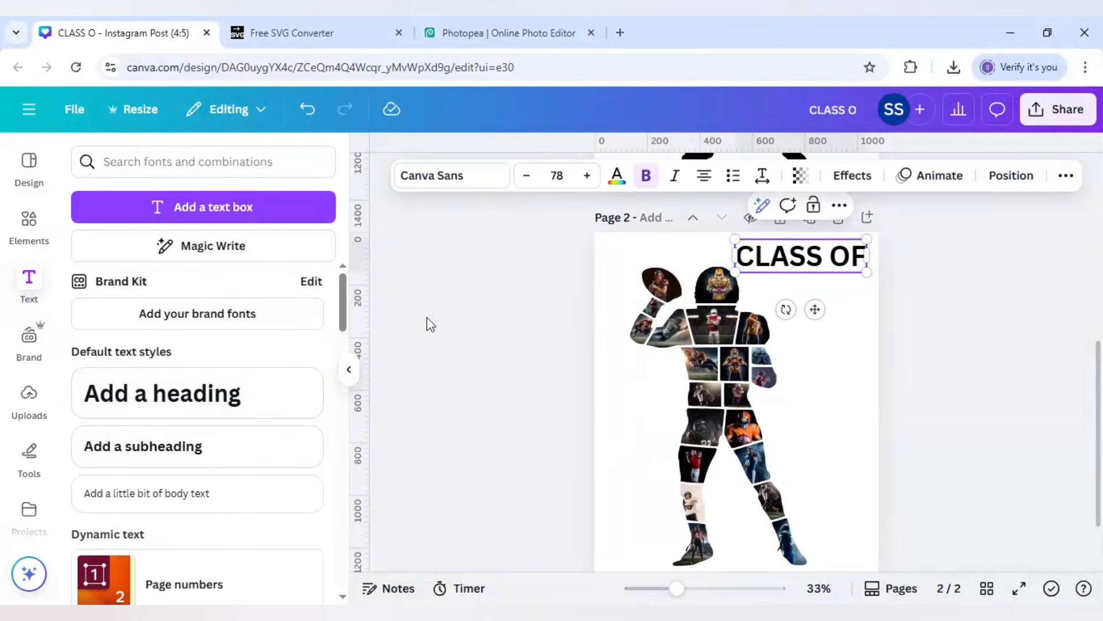
left_click(430, 323)
Set the font of the "CLASS OF" heading to League Spartan
left_click(799, 255)
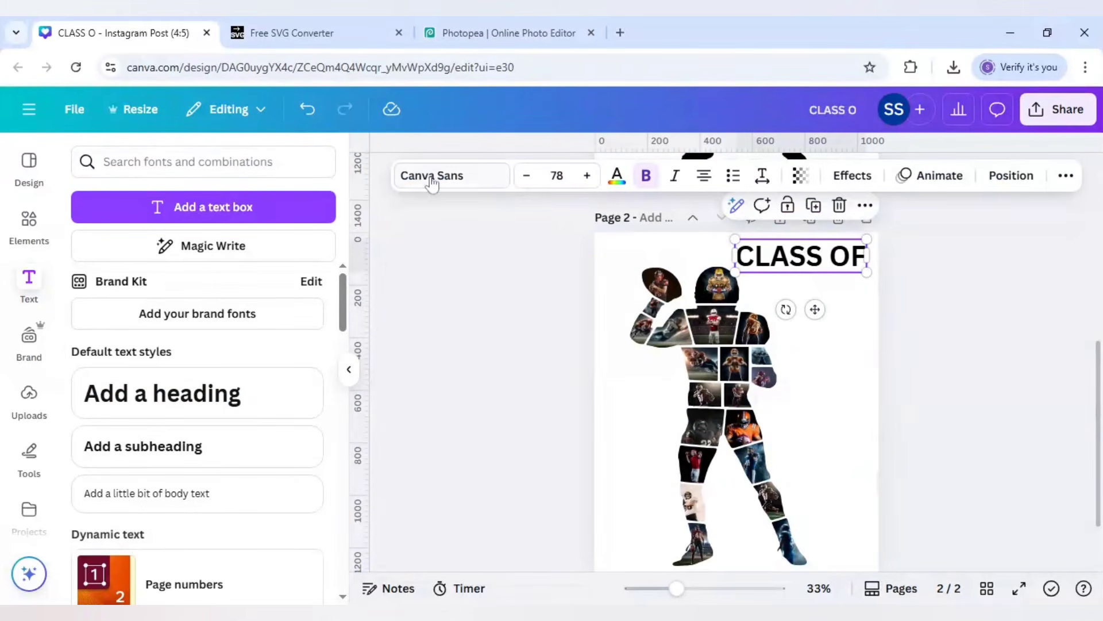
left_click(432, 175)
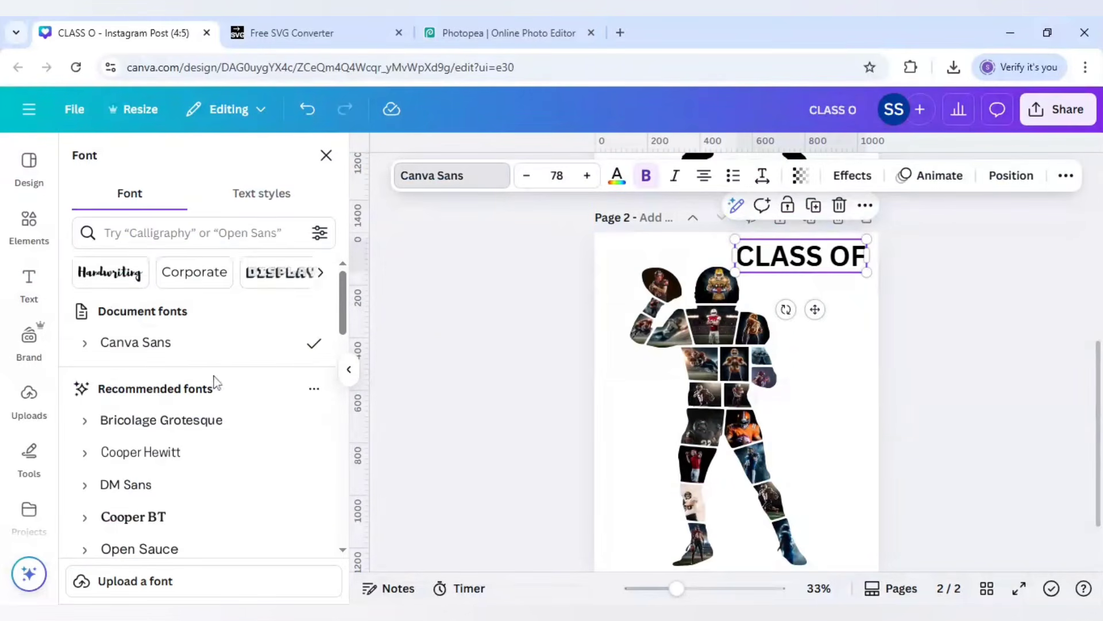
scroll(212, 391, "down", 3)
left_click(198, 479)
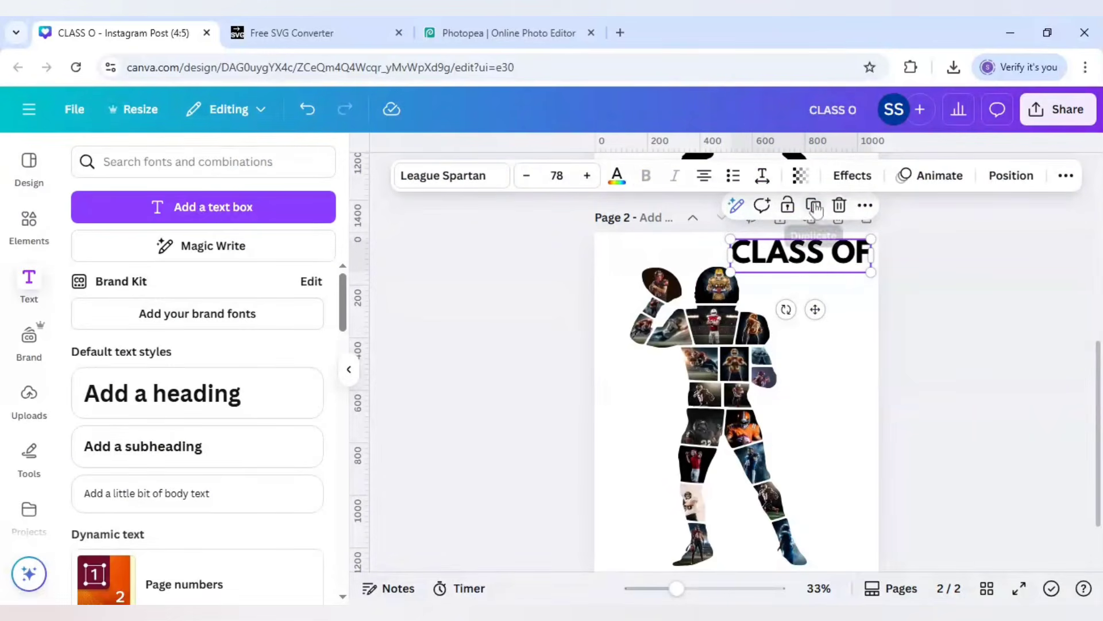
Duplicate the "CLASS OF" heading and change the copy's text to "2"
left_click(816, 209)
double_click(833, 309)
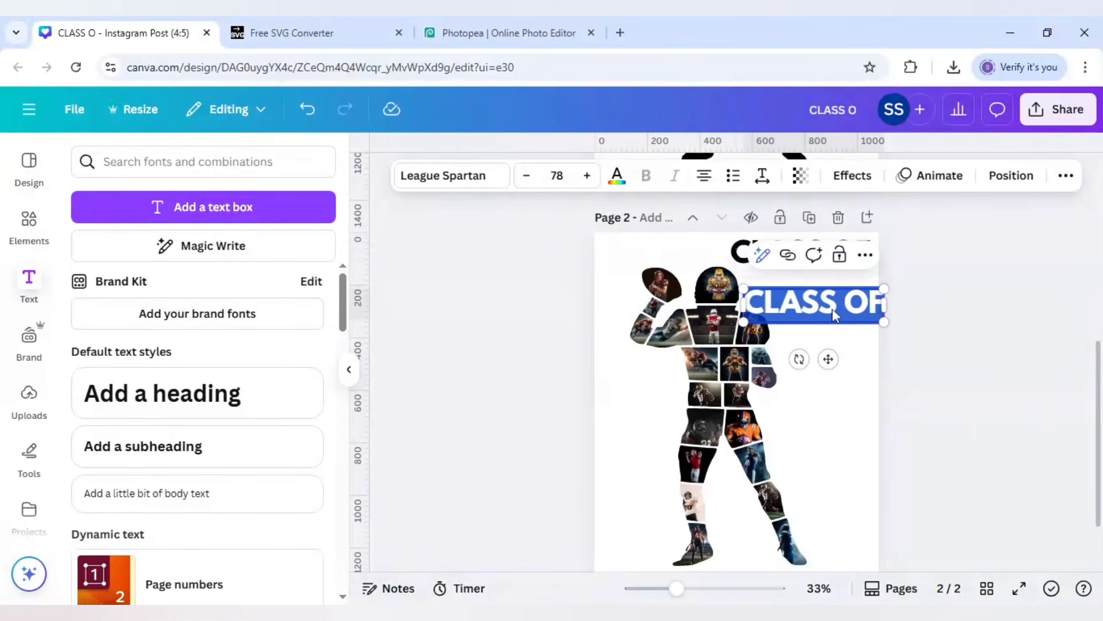
type("2")
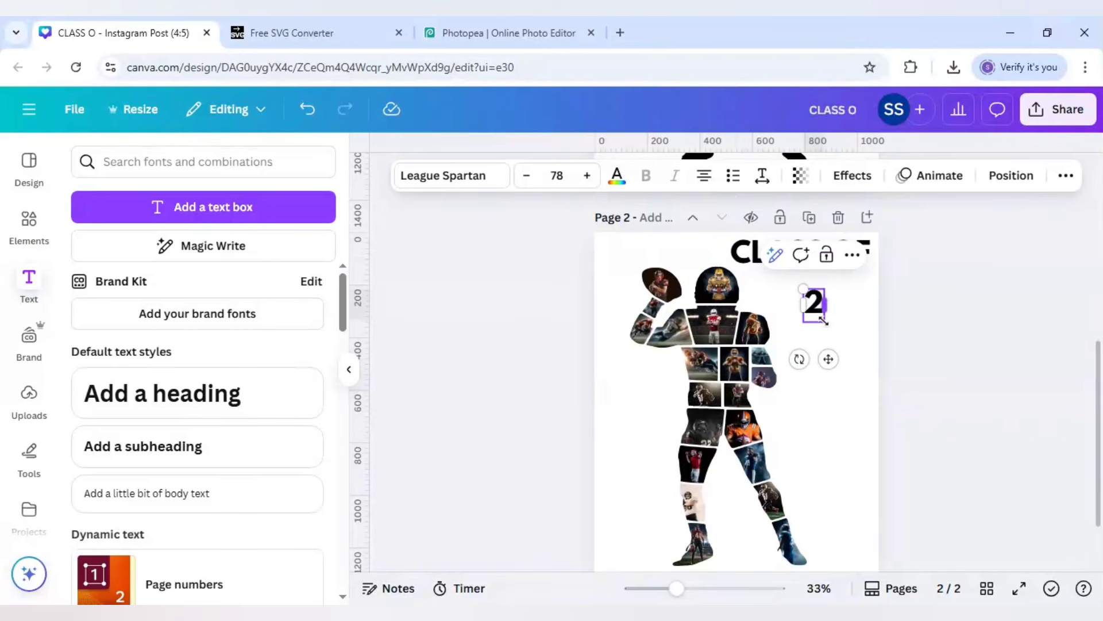
left_click(842, 327)
Duplicate the "2" three times to make four digit text boxes in a diagonal row beneath the heading
left_click(816, 307)
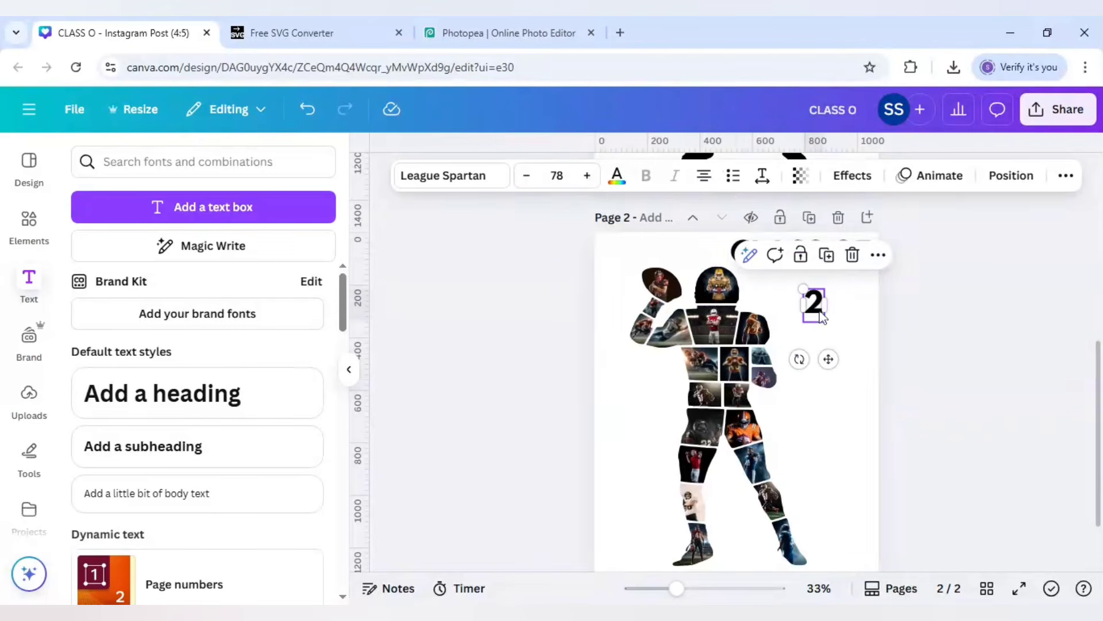
left_click(827, 256)
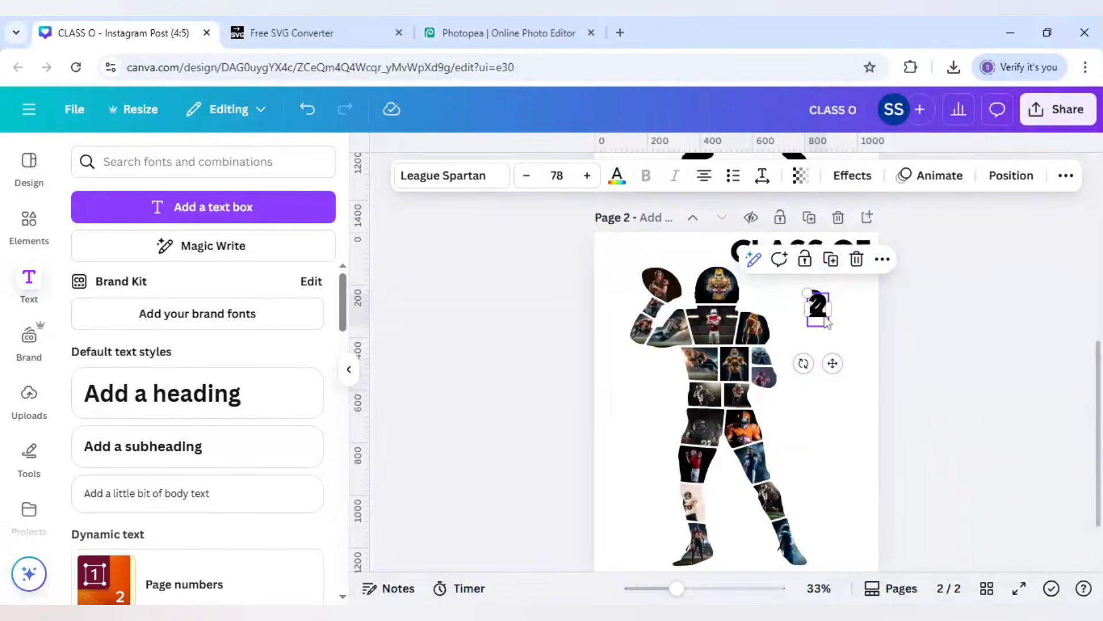
left_click_drag(826, 322, 834, 347)
left_click(839, 285)
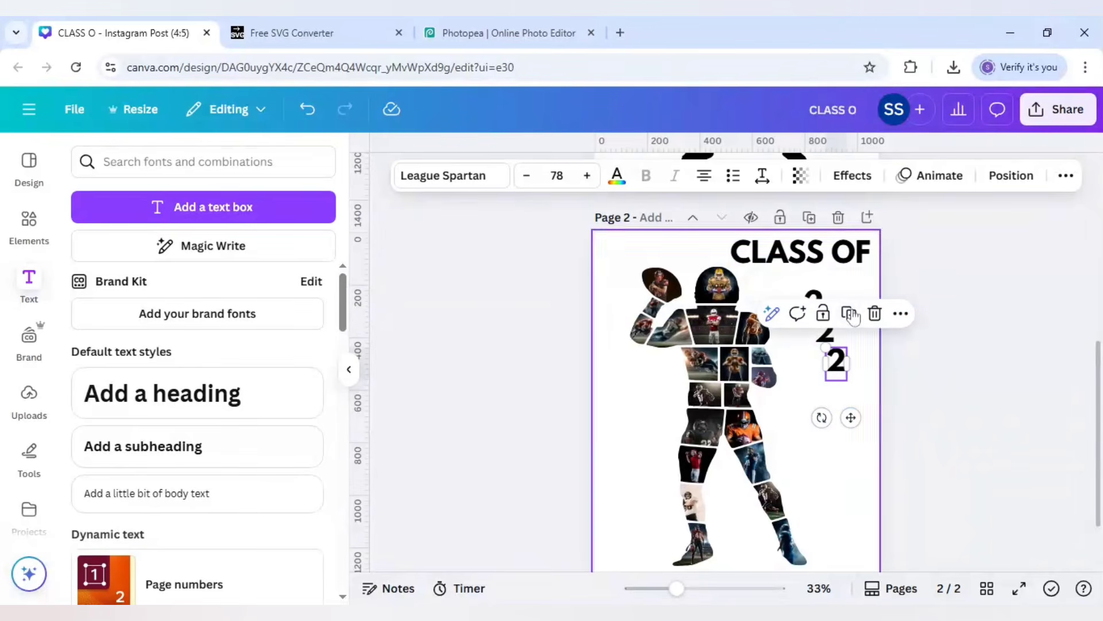
left_click(850, 313)
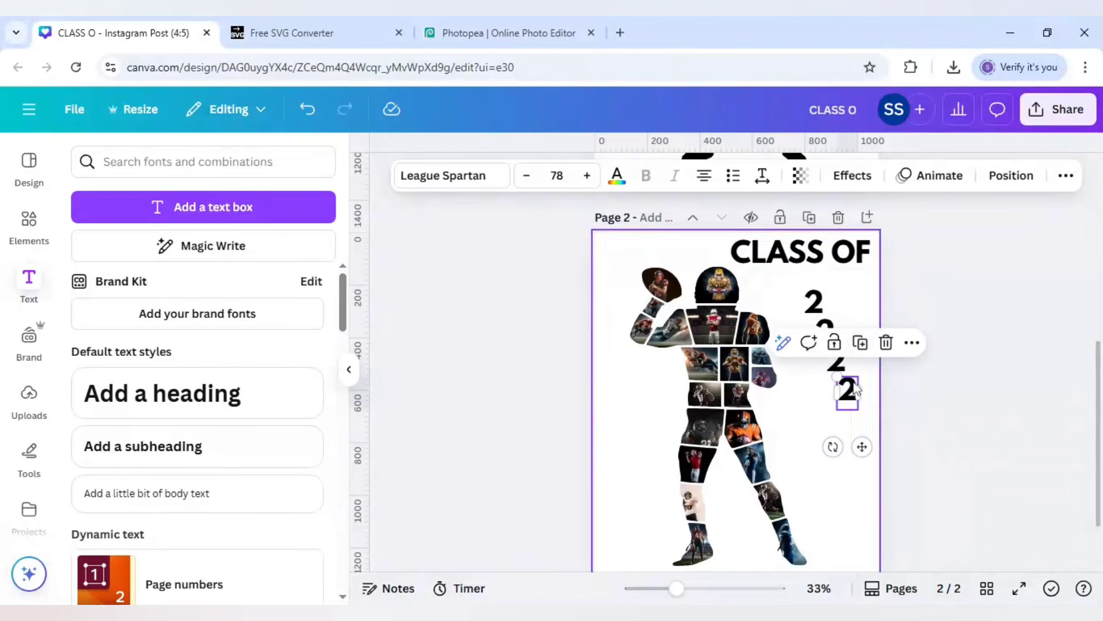
Change the second digit to "0" and the fourth digit to "6" so the year reads 2026
left_click(830, 332)
left_click(830, 331)
type("0")
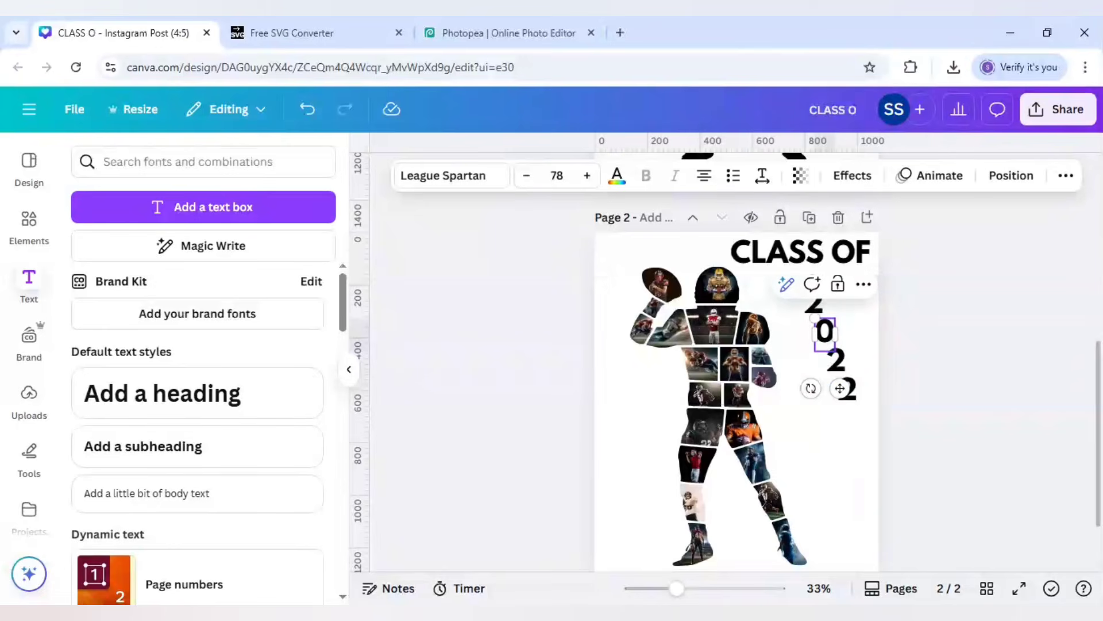
left_click(851, 391)
left_click(857, 393)
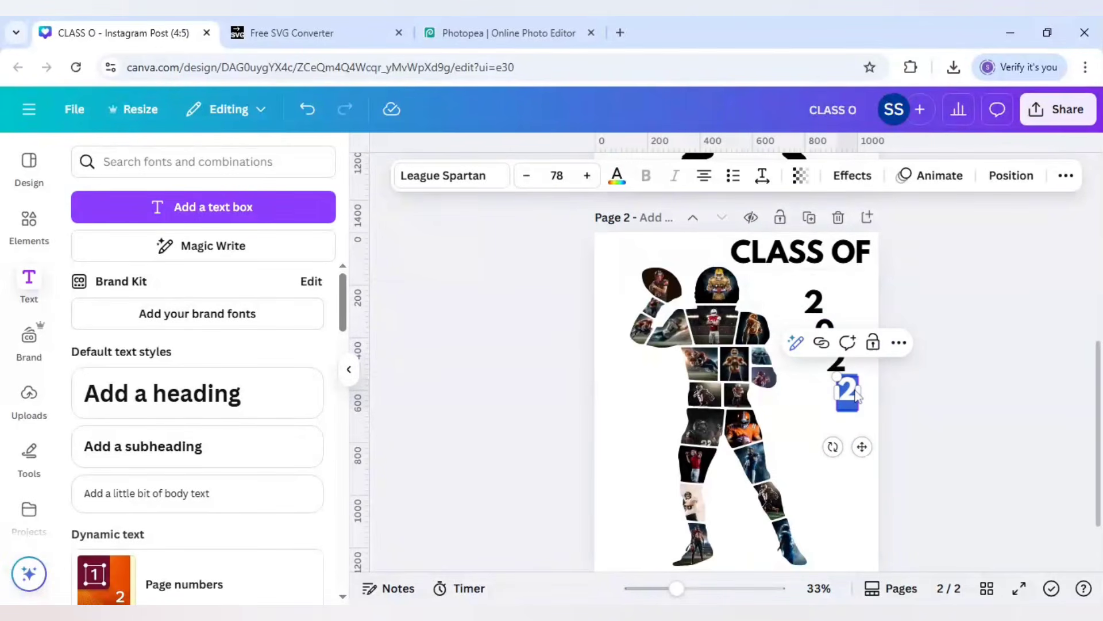
type("6")
left_click(811, 403)
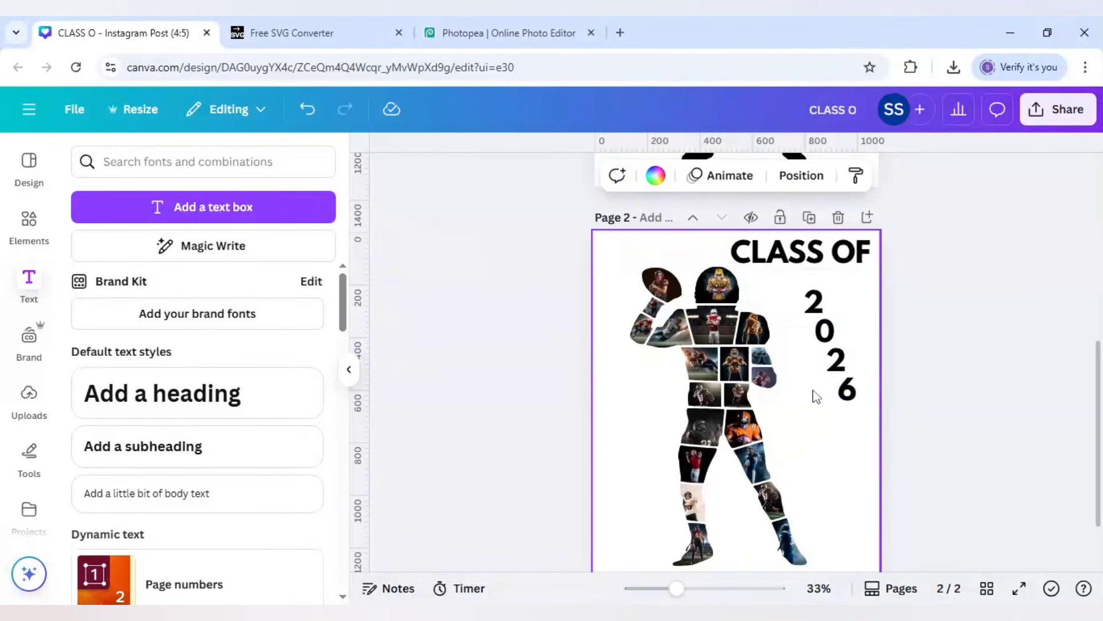
Align the four year digits to their common horizontal centre to form a vertical column
left_click(825, 336)
left_click_drag(795, 308, 860, 393)
left_click(906, 254)
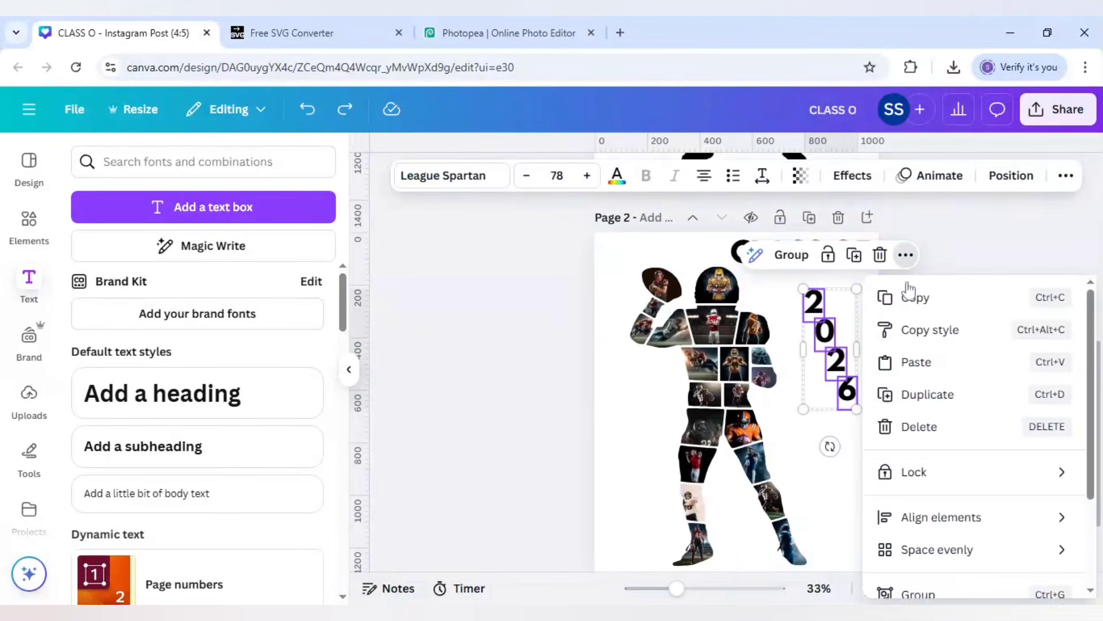
mouse_move(931, 522)
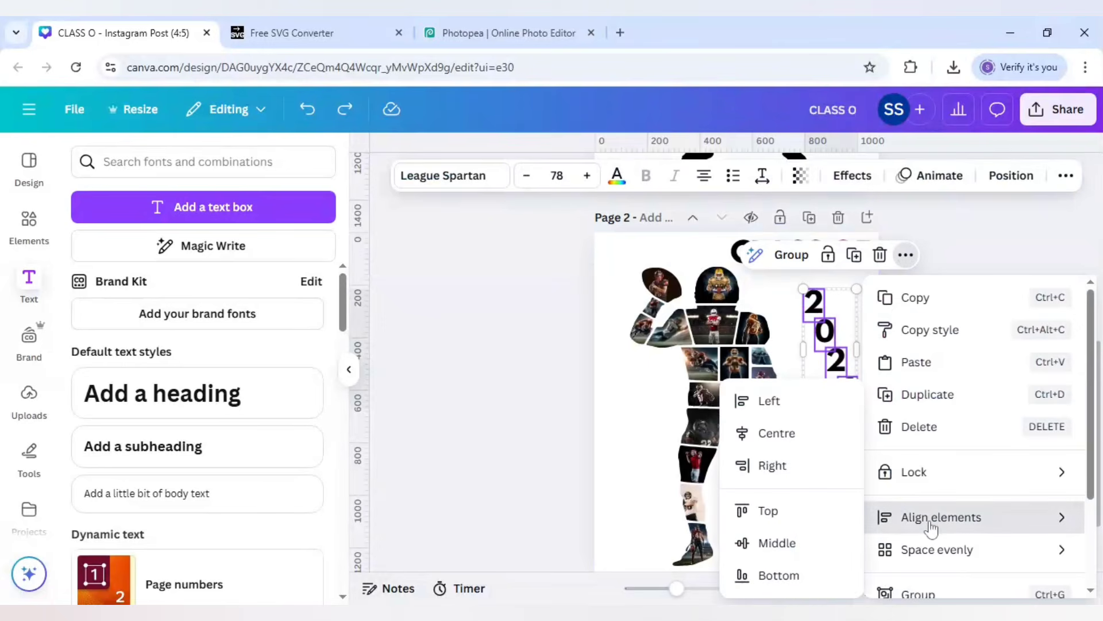
left_click(780, 440)
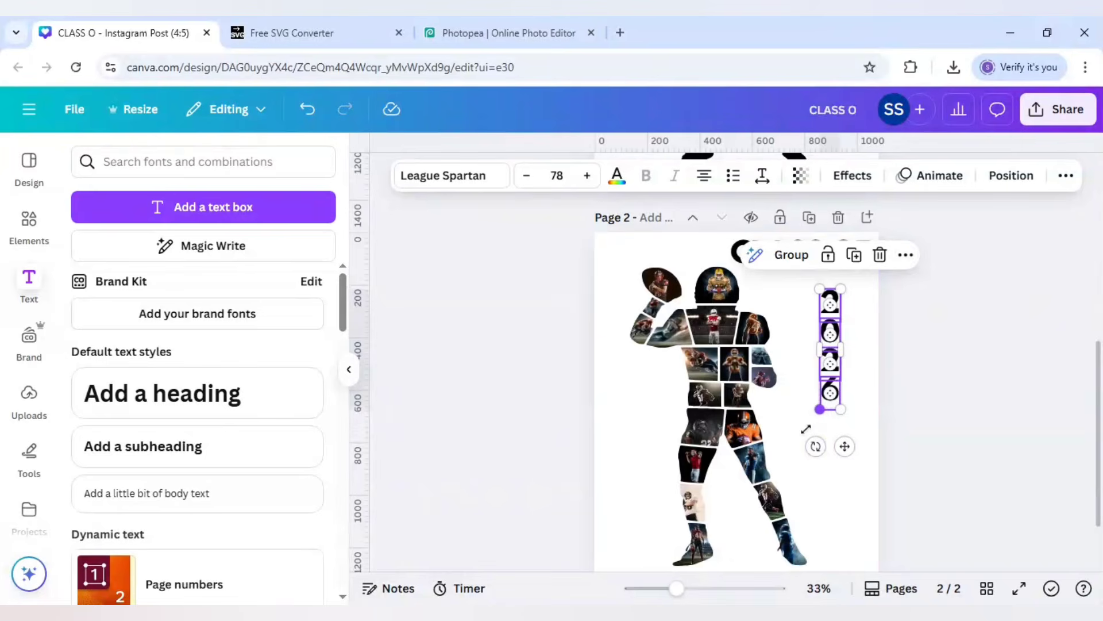
Enlarge the four year digits to font size 127 and place the column under "OF" near the page's right edge
left_click_drag(806, 429, 780, 484)
left_click_drag(833, 421, 842, 405)
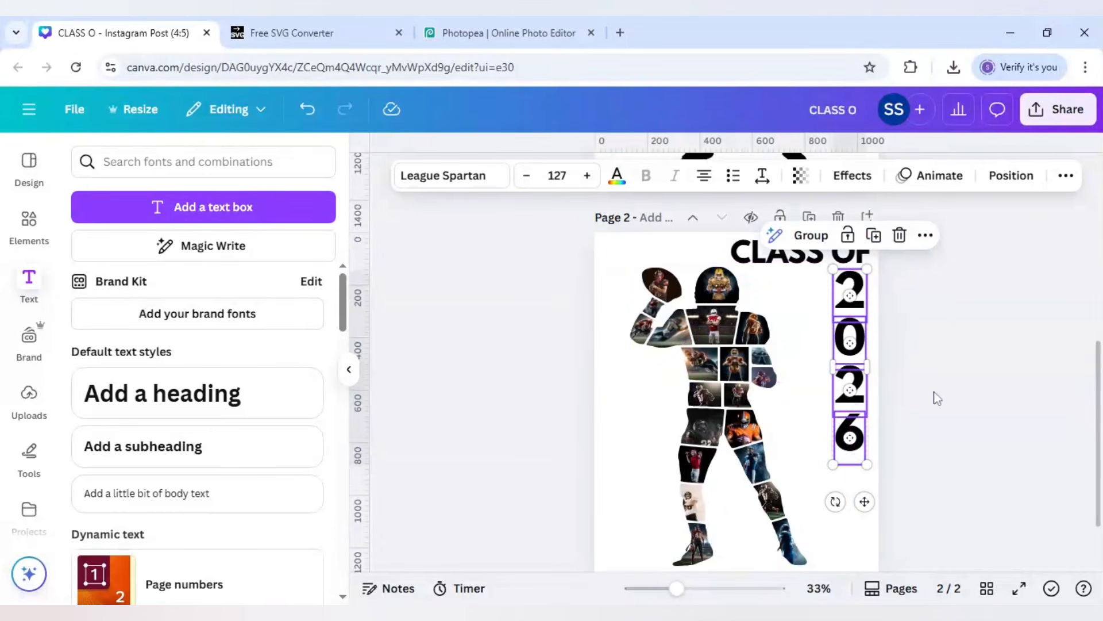
left_click(937, 397)
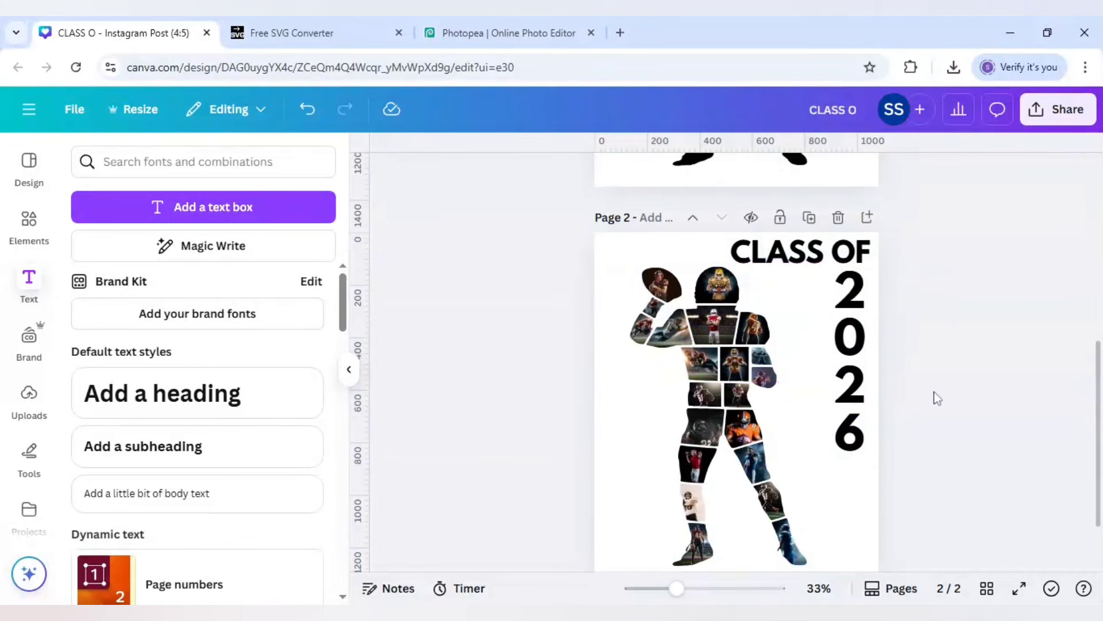
Move the lower year digits up to tighten the vertical spacing of the 2026 column
left_click(850, 342)
left_click(856, 388)
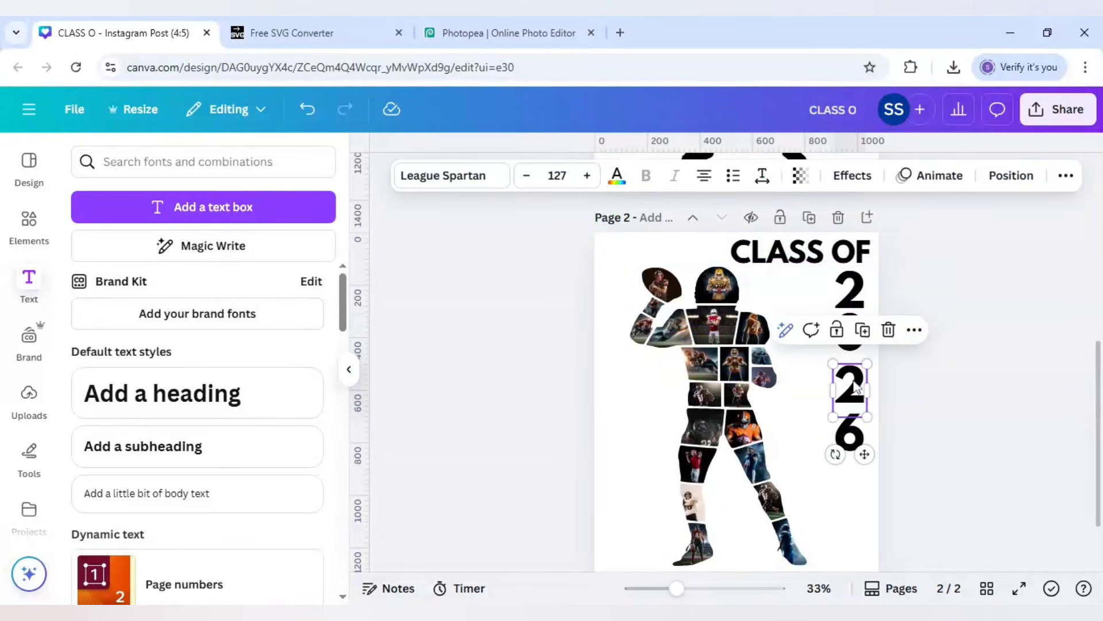
left_click_drag(857, 386, 851, 374)
left_click_drag(850, 437, 848, 419)
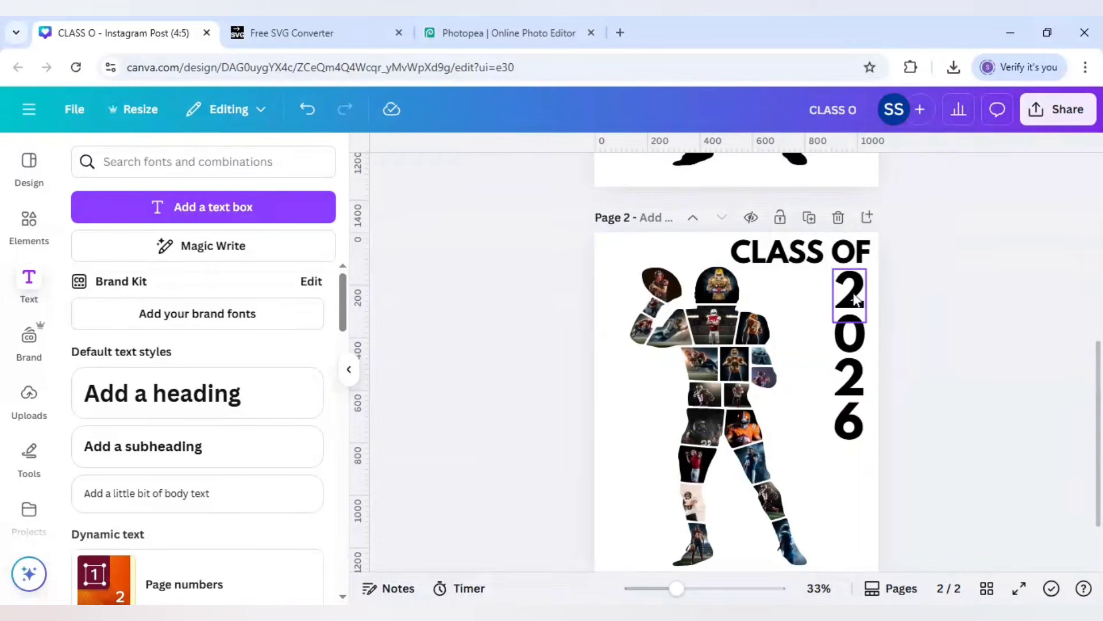
Apply the Hollow text effect to each of the four year digits
left_click(855, 297)
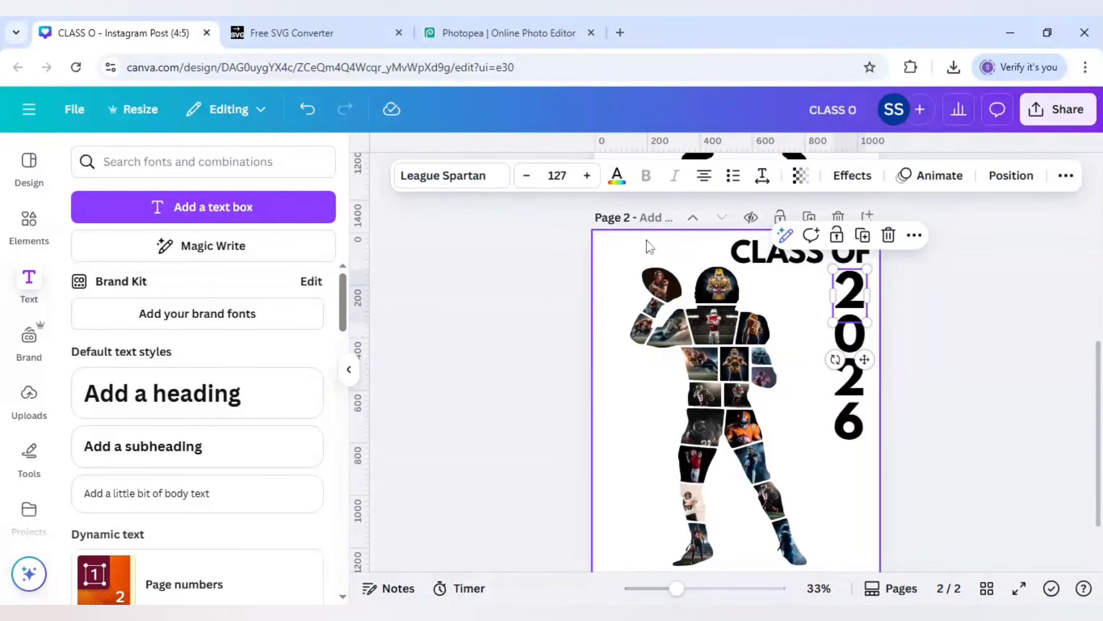
left_click(852, 176)
left_click(138, 362)
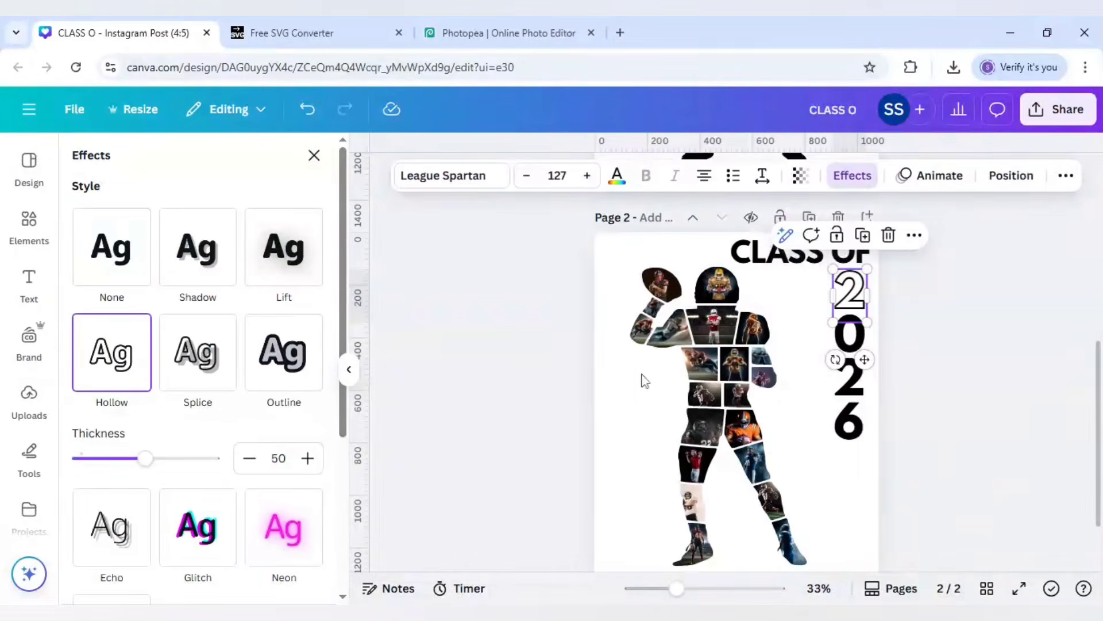
left_click(858, 342)
left_click(112, 352)
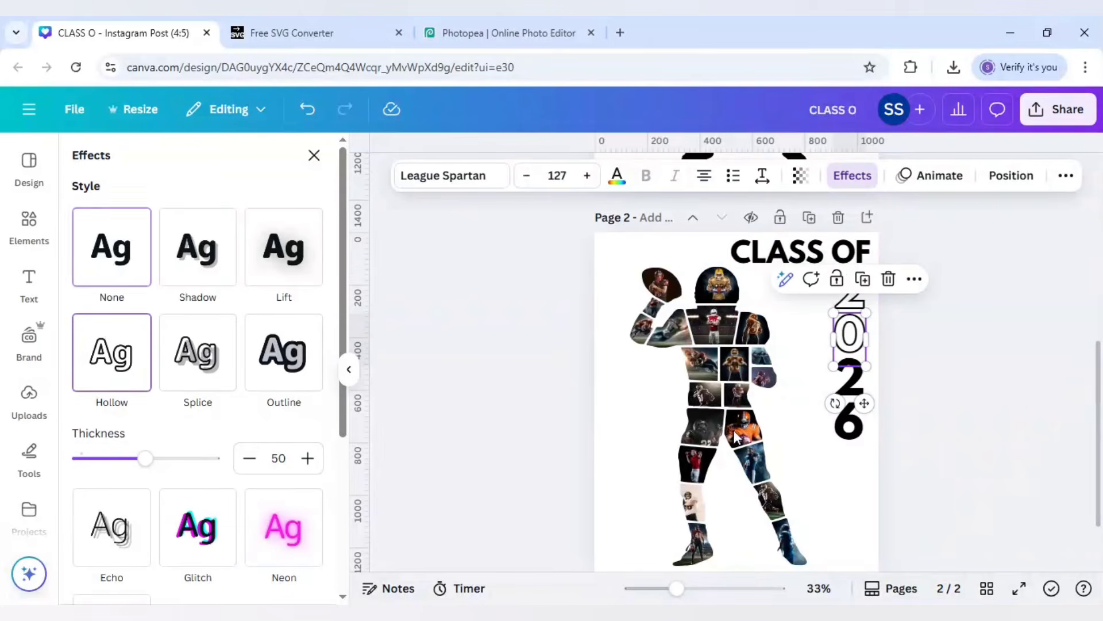
left_click(851, 385)
left_click(112, 352)
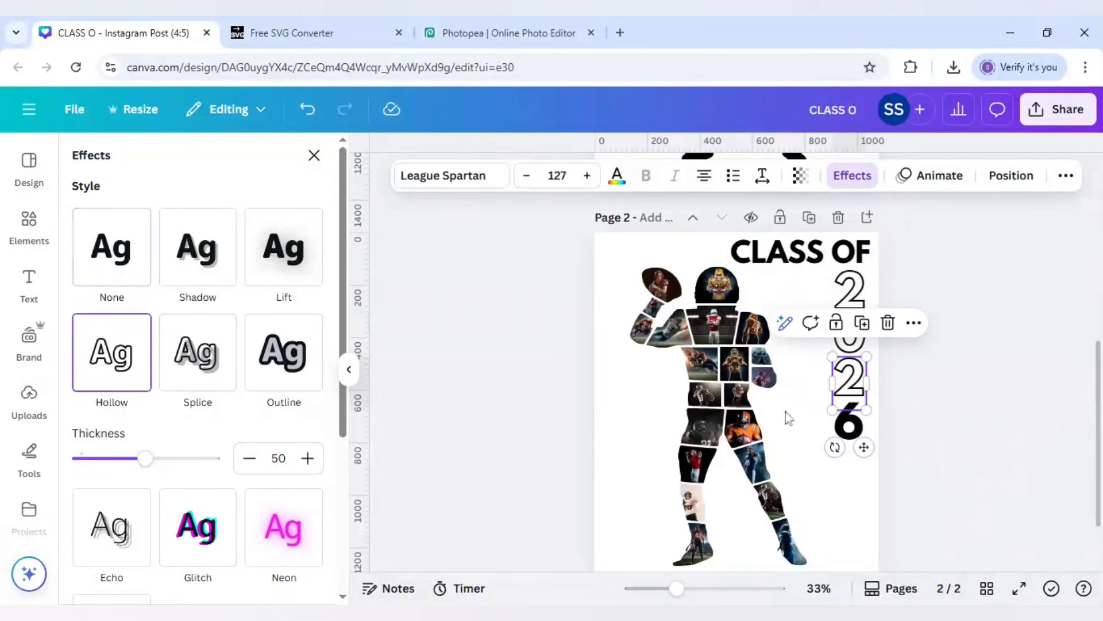
left_click(850, 430)
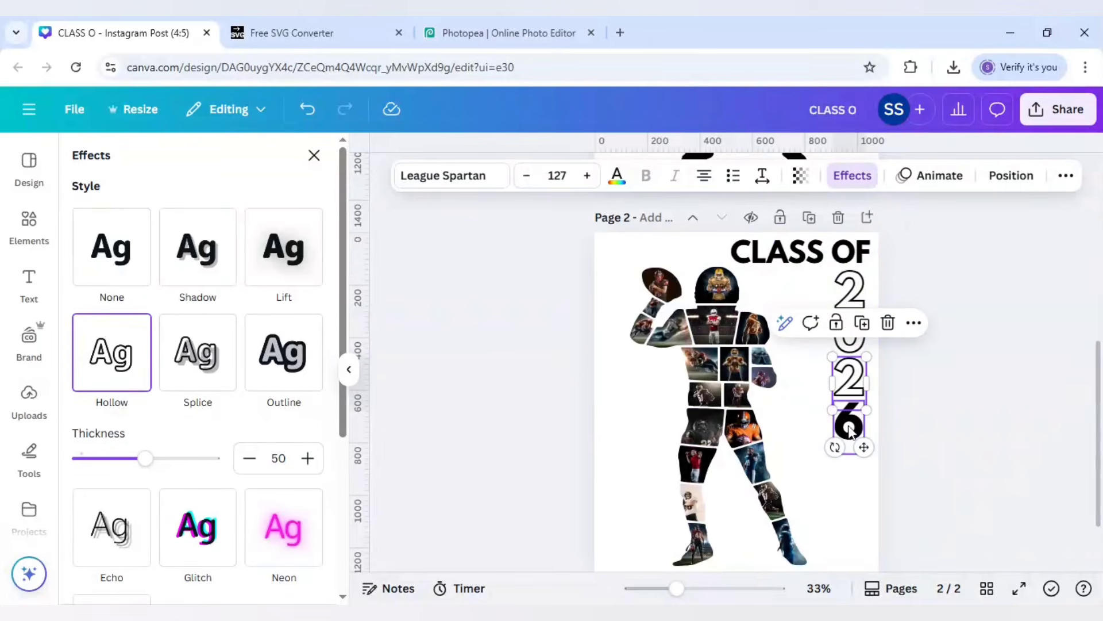
left_click(140, 362)
left_click(568, 438)
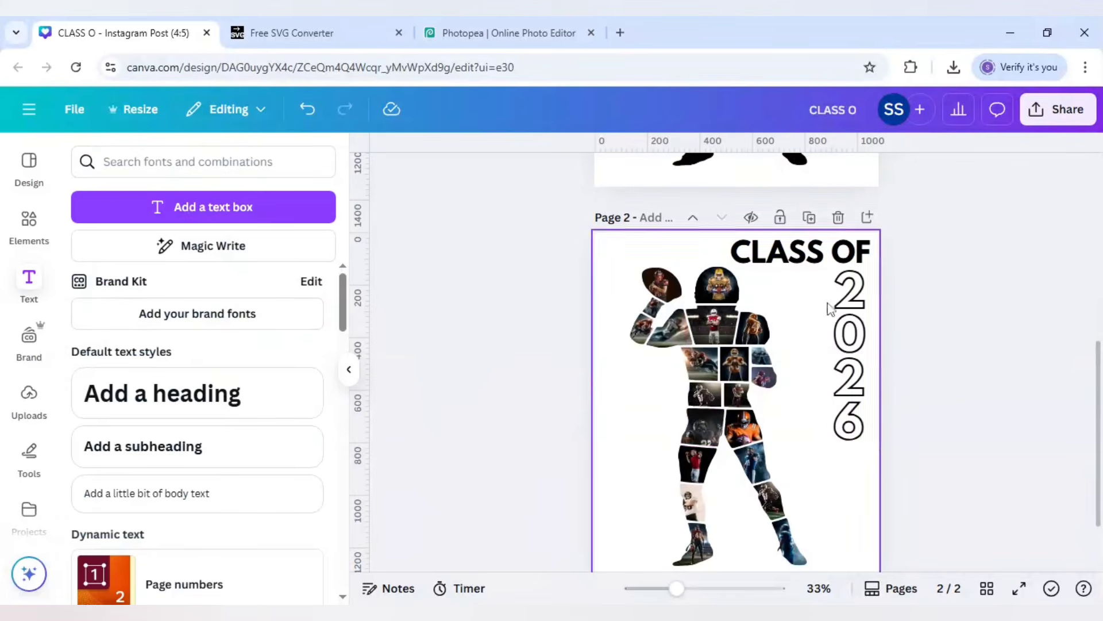
Colour the first two year digits, 2 and 0, with the dark red from the photo colours
left_click(849, 300)
left_click(627, 179)
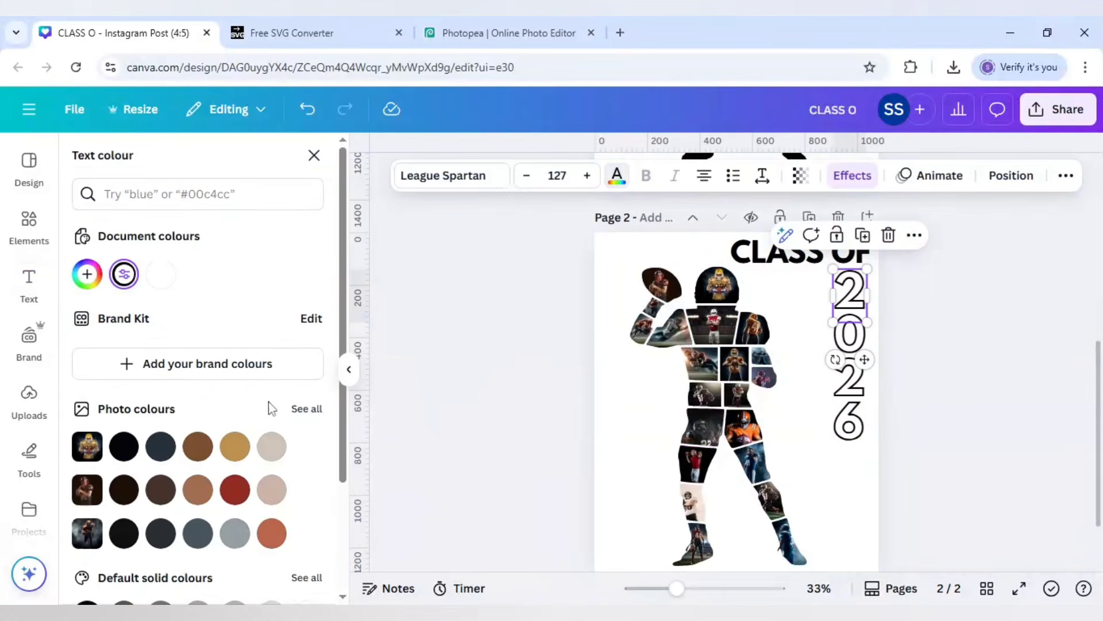
scroll(262, 395, "down", 4)
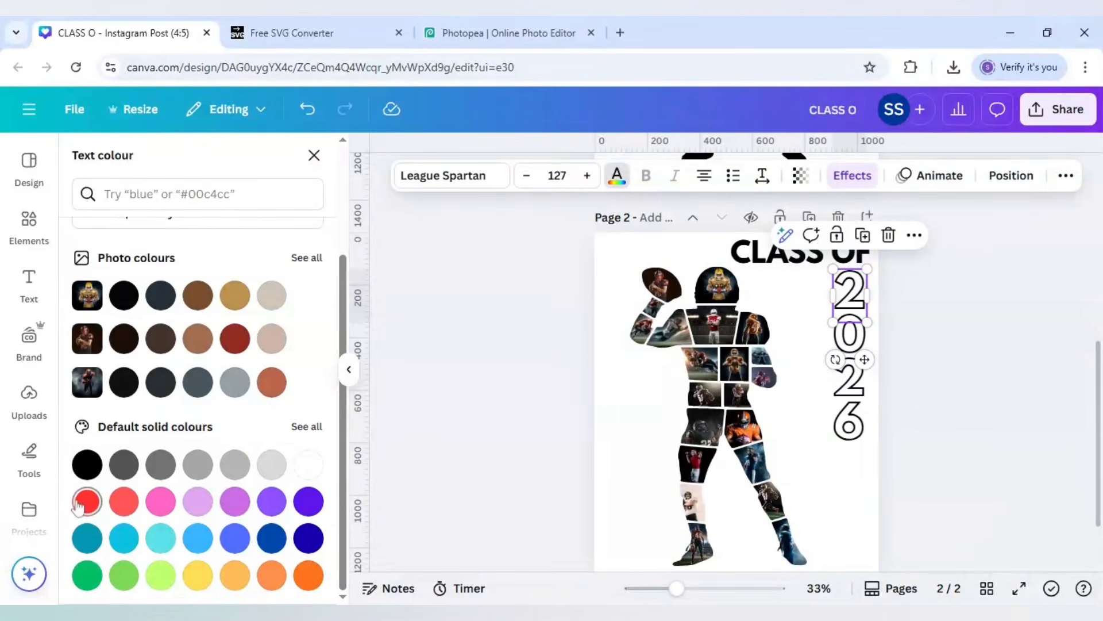
left_click(229, 343)
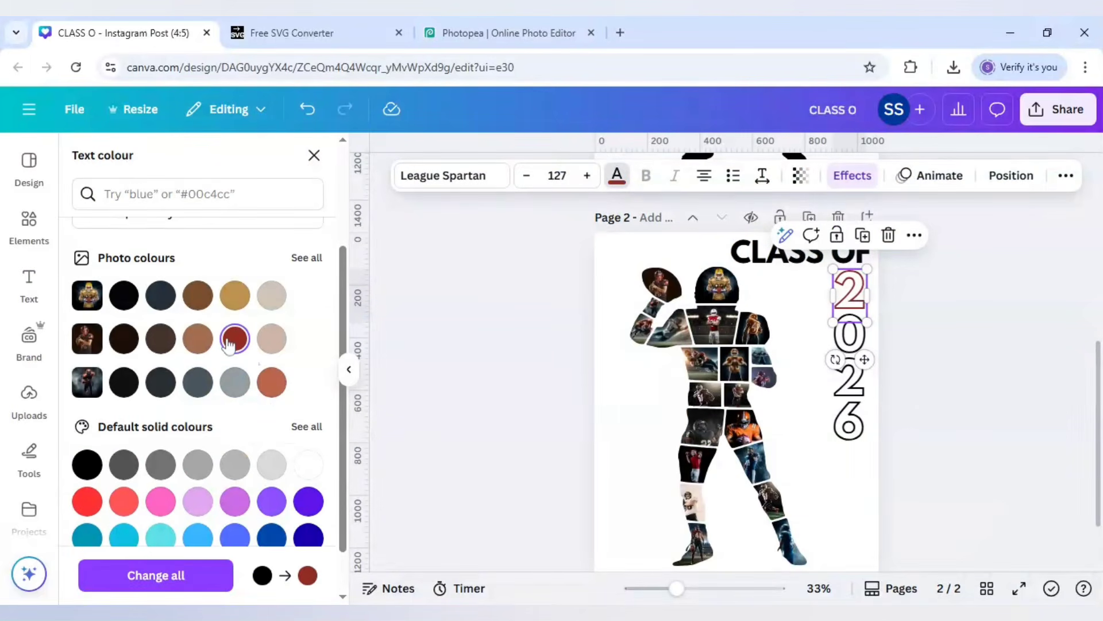
left_click(852, 343)
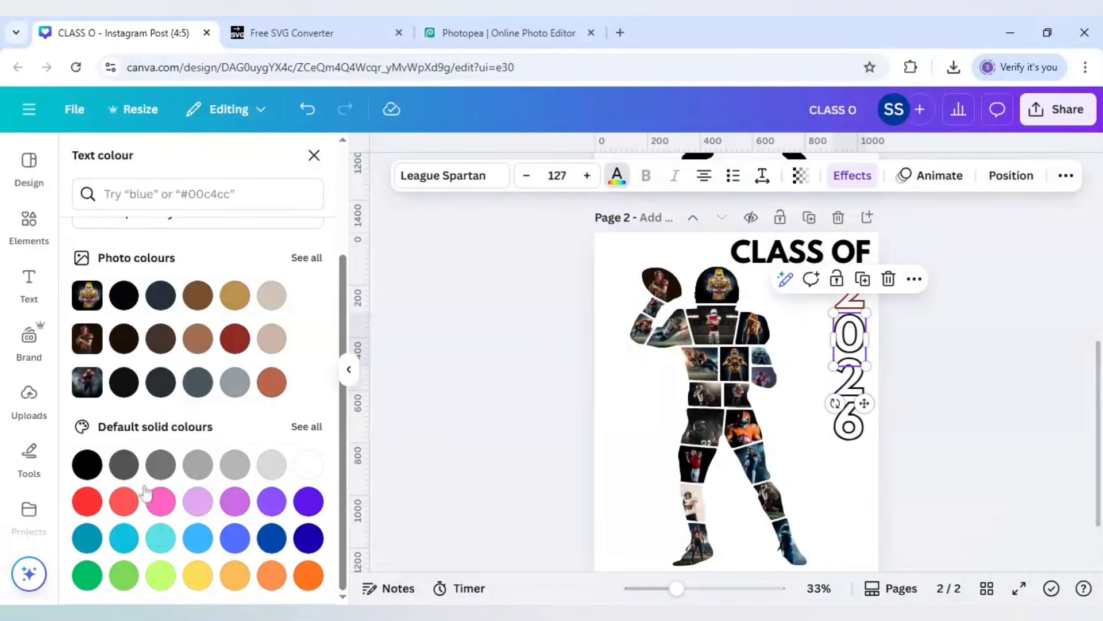
left_click(232, 345)
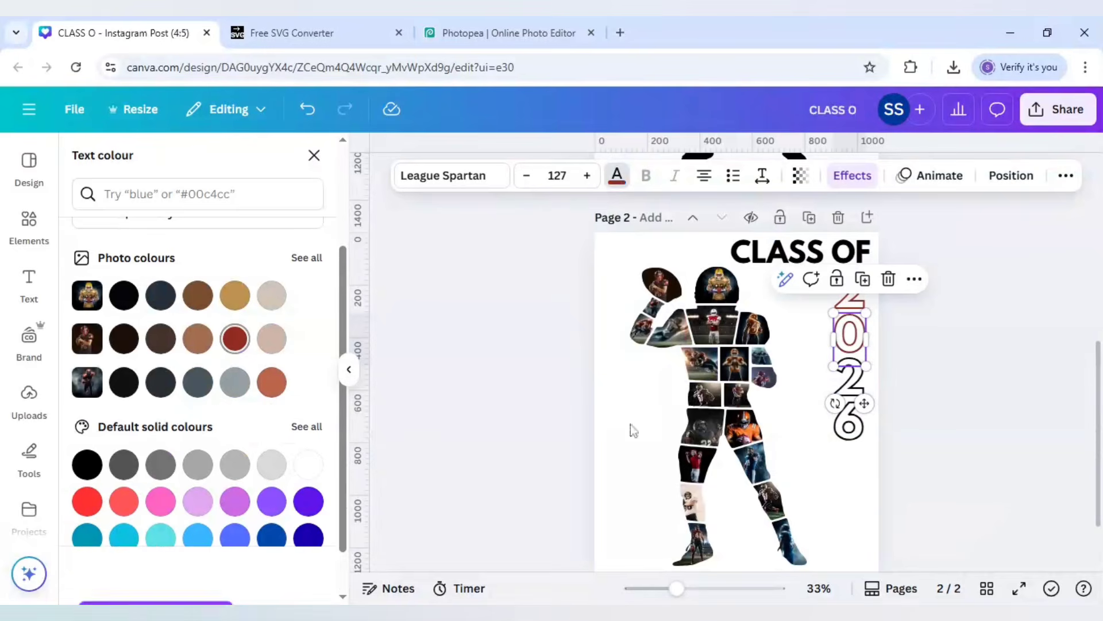
Colour the last two year digits, 2 and 6, with the grey orange #be9151 from the photo colours
left_click(849, 389)
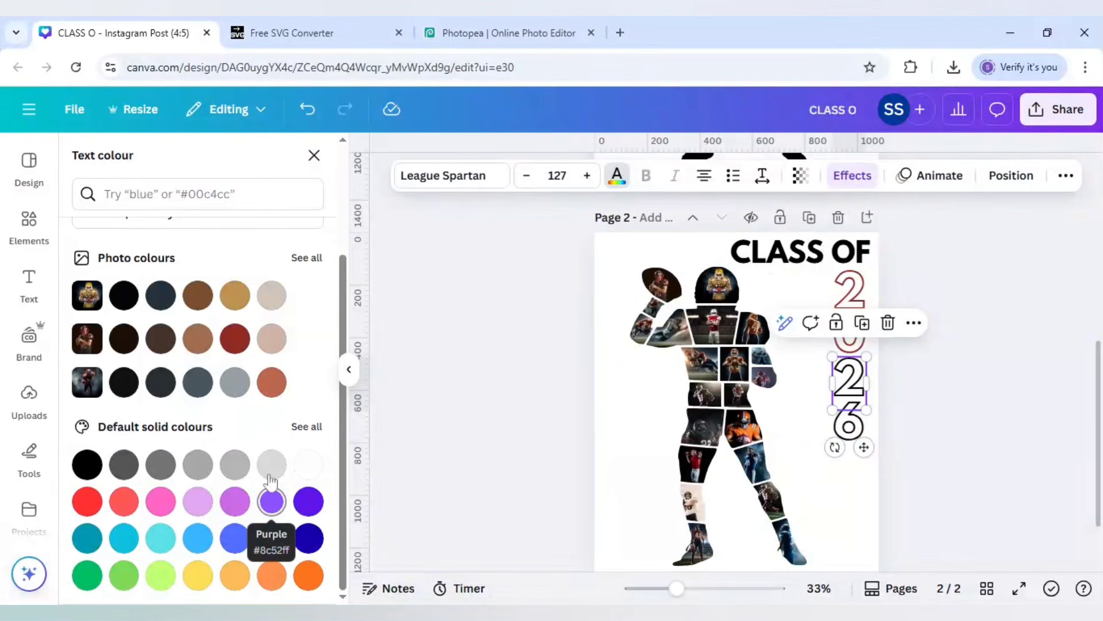
left_click(234, 339)
left_click(236, 305)
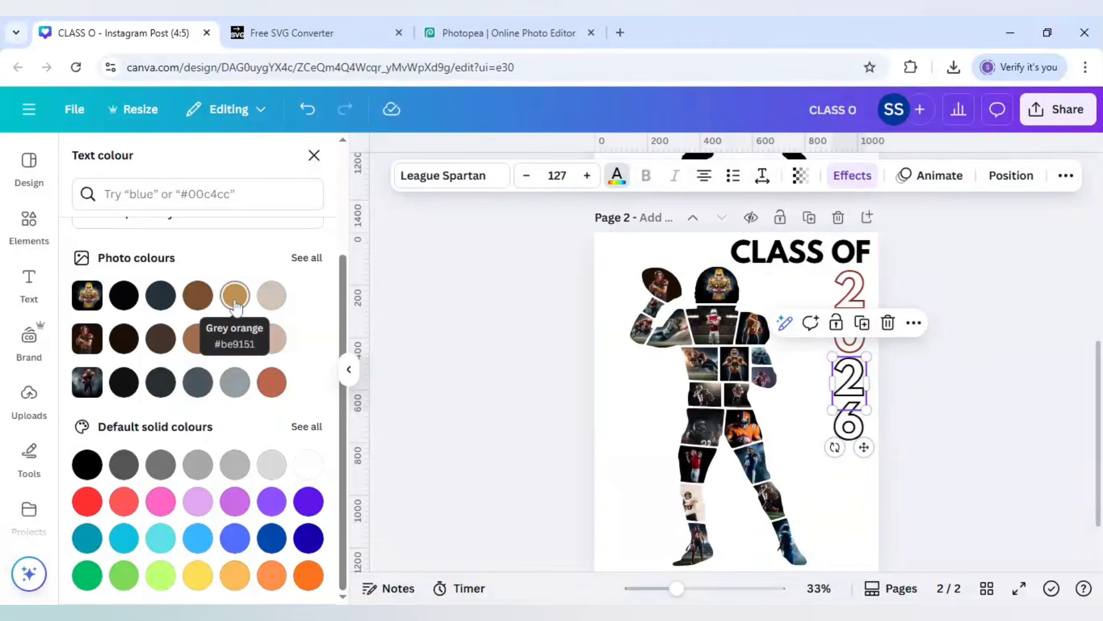
left_click(849, 425)
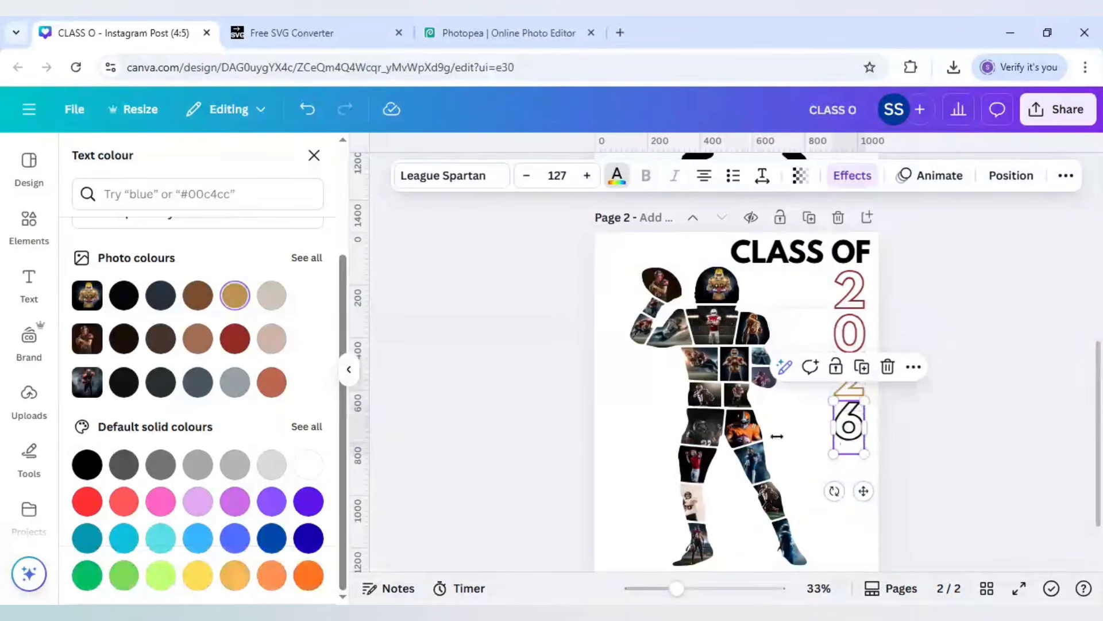
left_click(236, 296)
key("Escape")
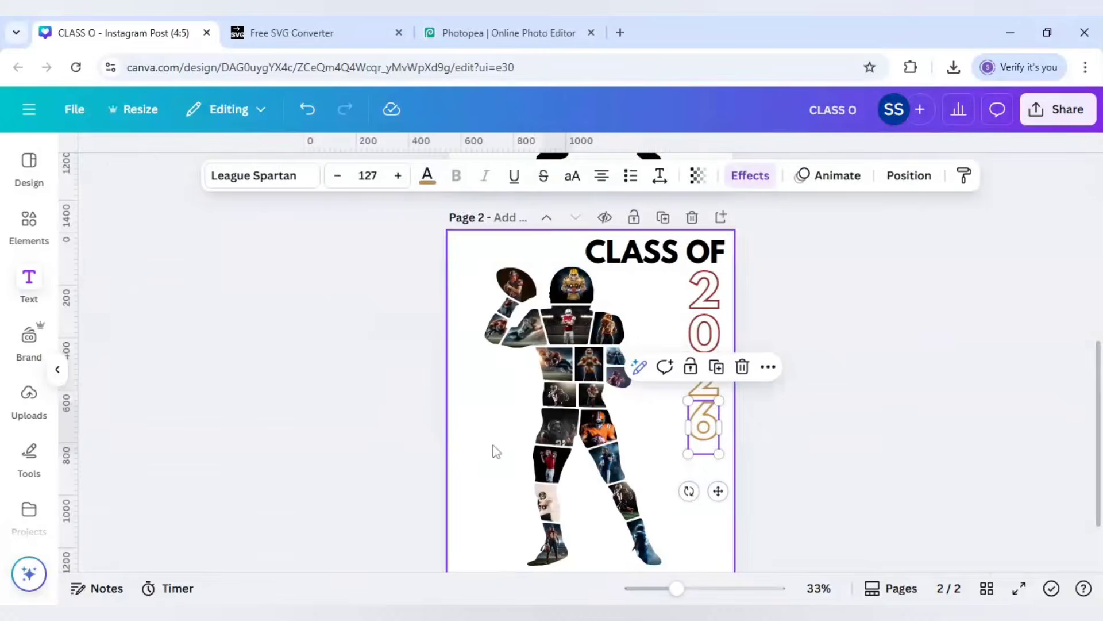
left_click(475, 439)
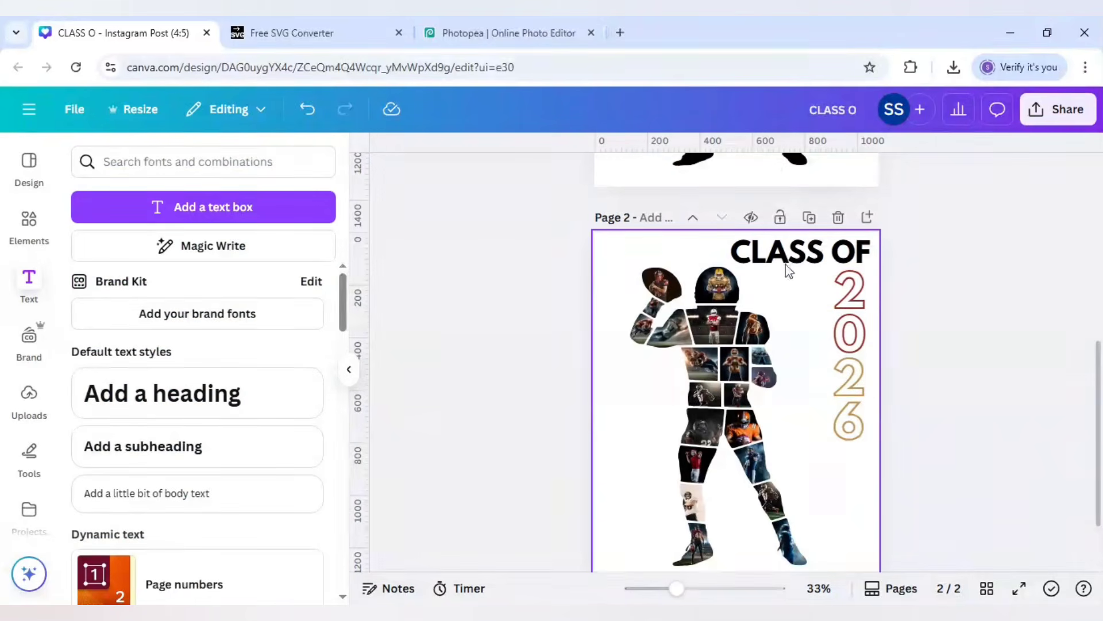
Colour the "CLASS OF" heading with the dark red from the document colours
left_click(767, 246)
left_click(617, 175)
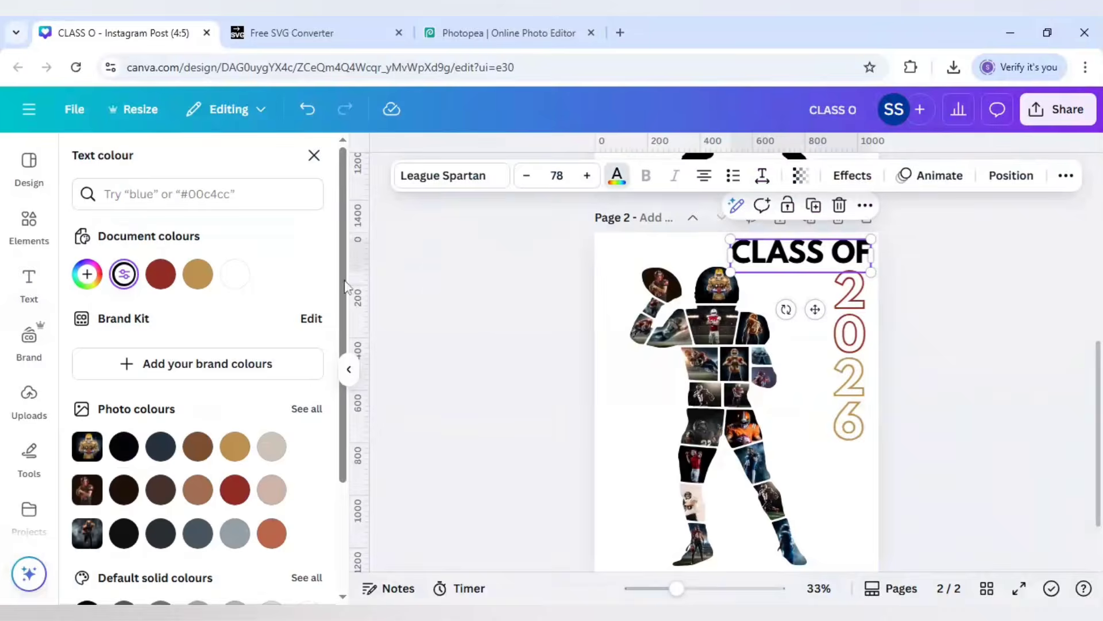
left_click(161, 273)
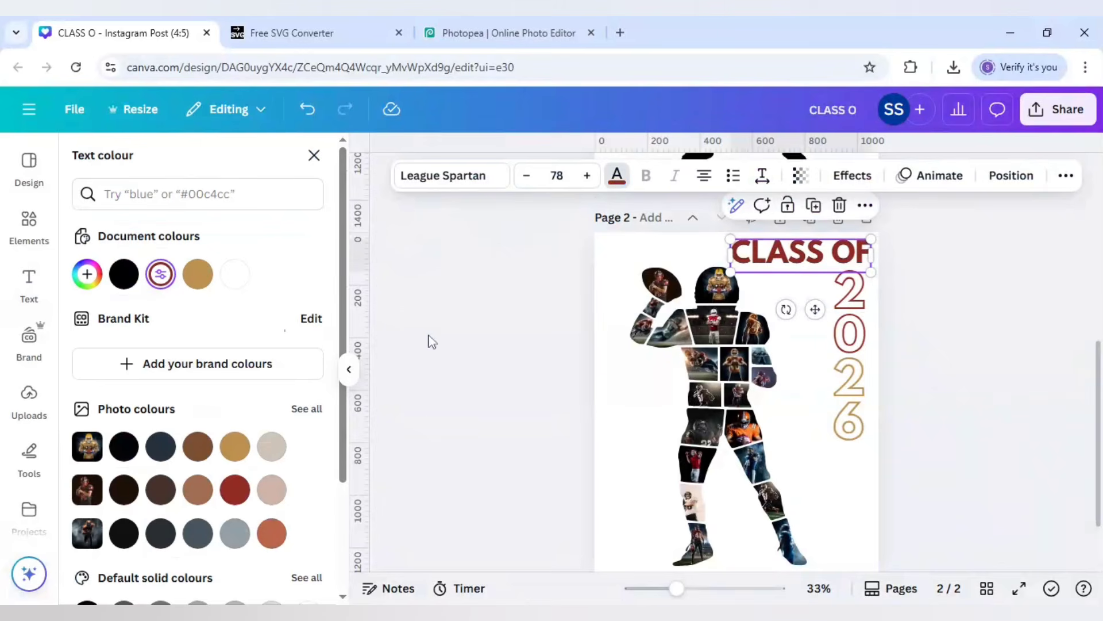
left_click(546, 359)
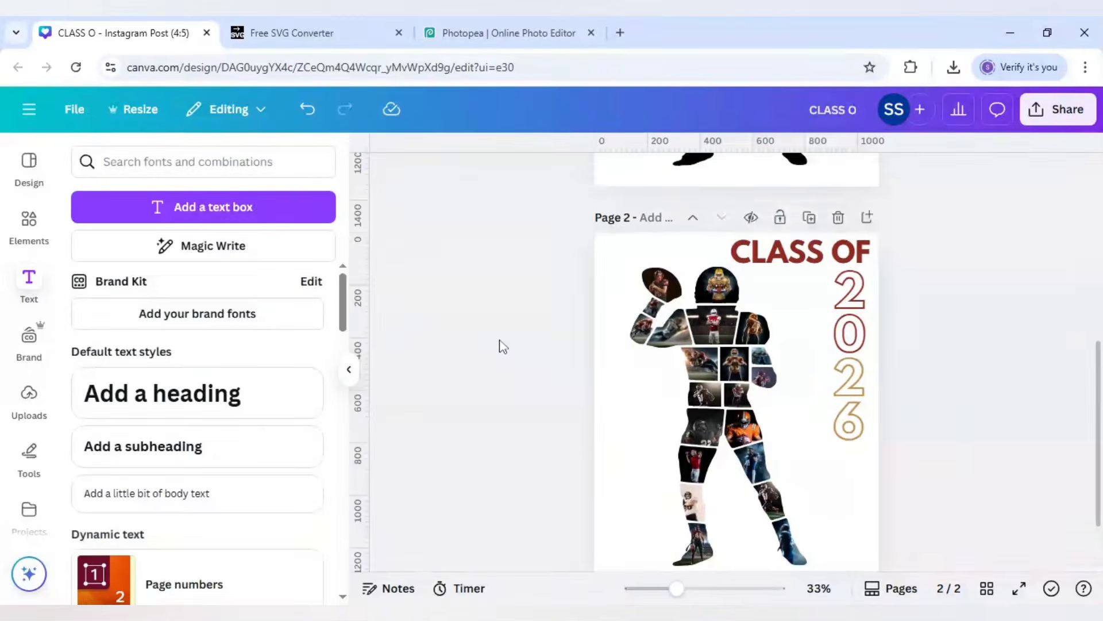
scroll(502, 347, "down", 2)
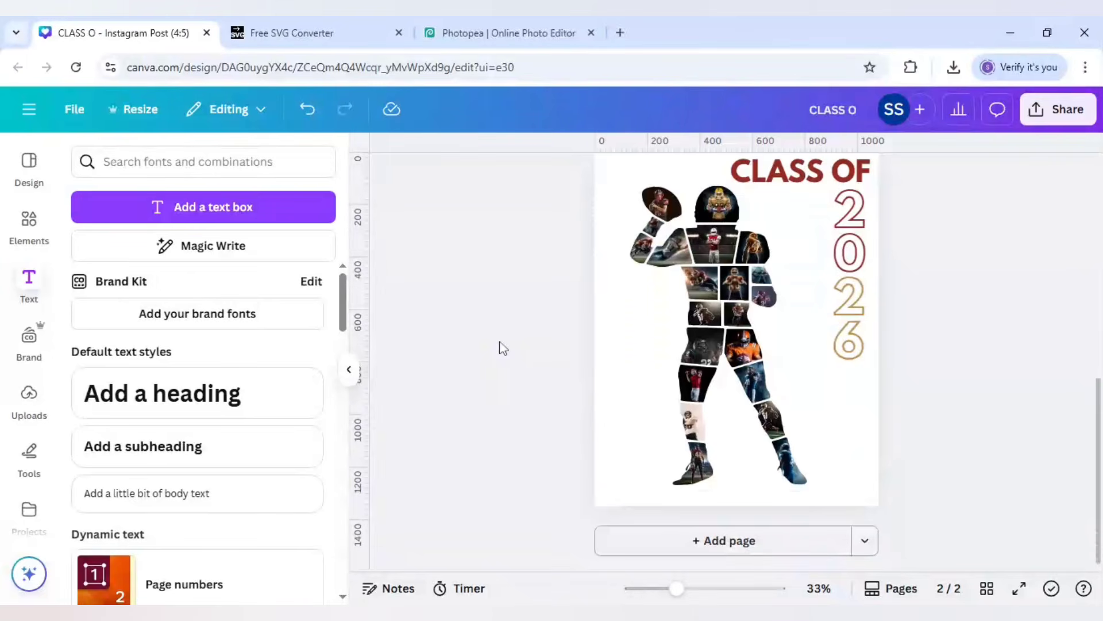